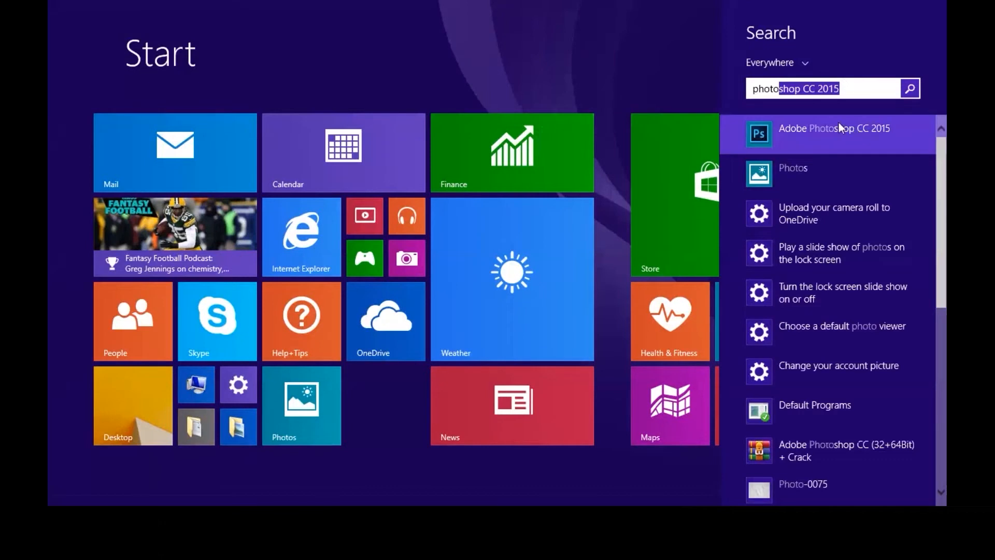
Step: Launch Adobe Photoshop CC 2015 from the search results and again from the full list of installed apps
left_click(839, 123)
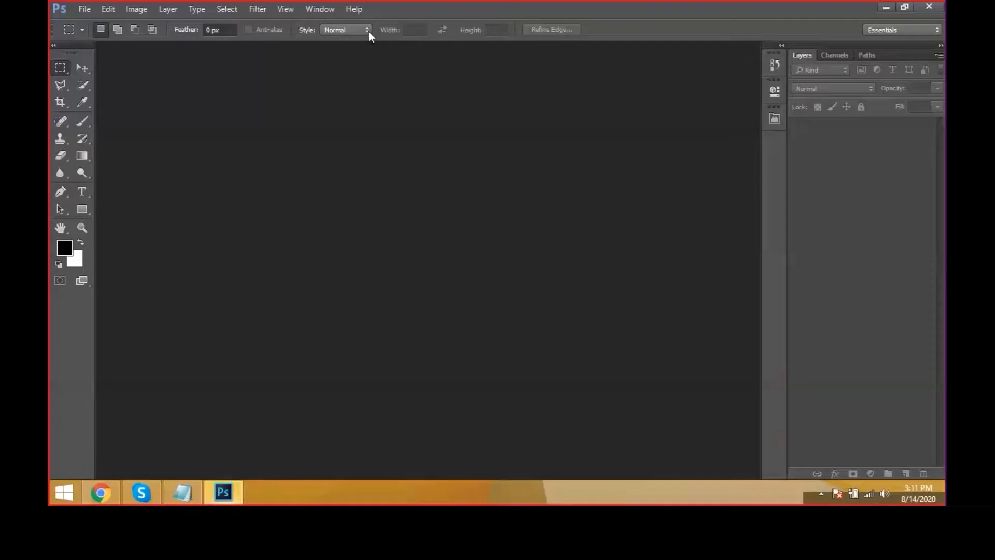
key("super")
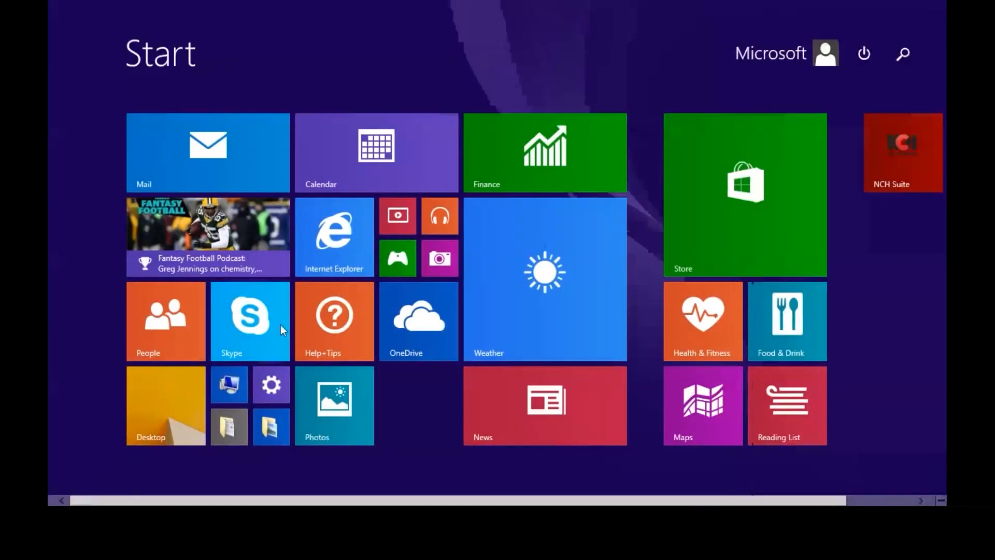
key("super")
key("super")
key("super")
left_click(60, 497)
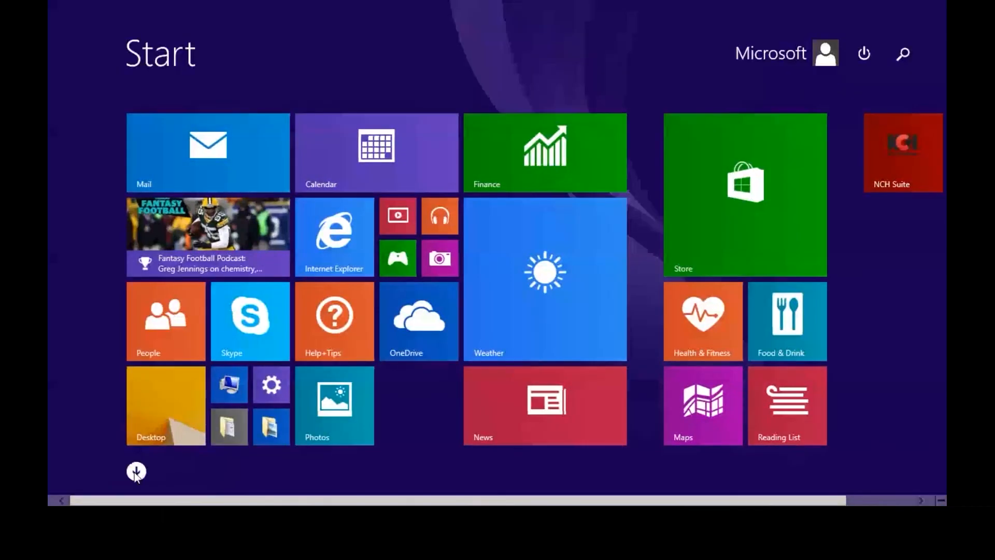
left_click(136, 471)
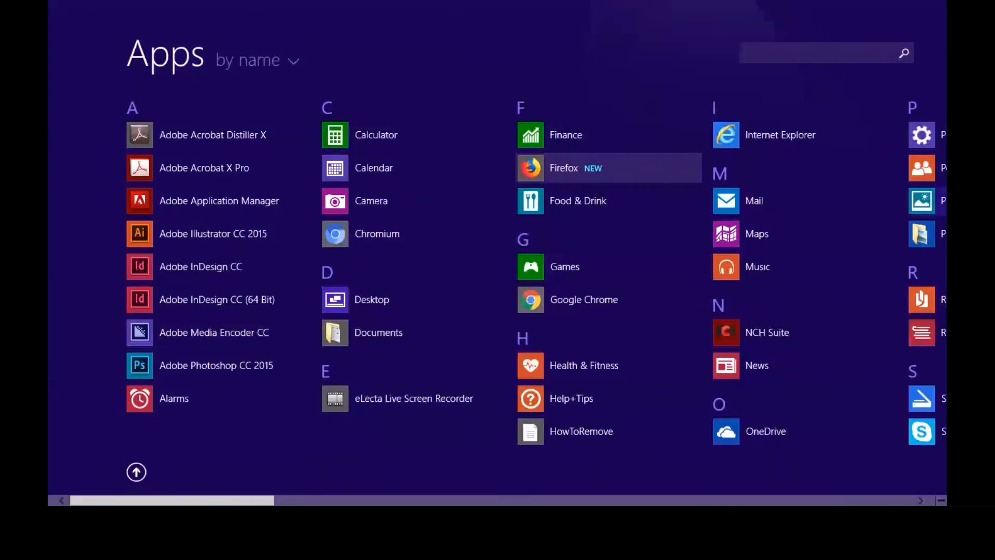
scroll(579, 132, "down", 1)
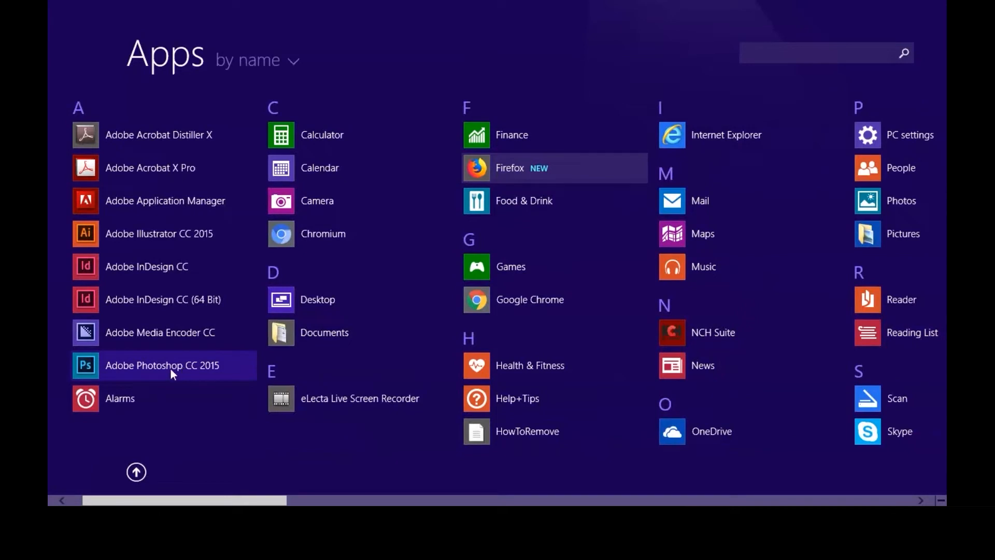
left_click(154, 364)
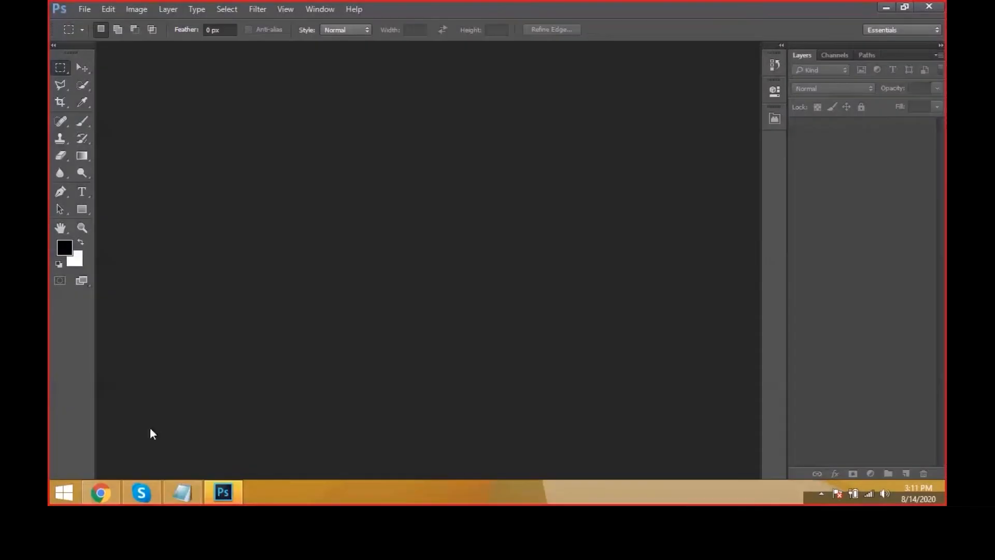
Step: Show the Run dialog with photoshop as the command alongside the Win+R note in Notepad, and dismiss both windows
key("super+r")
left_click(182, 493)
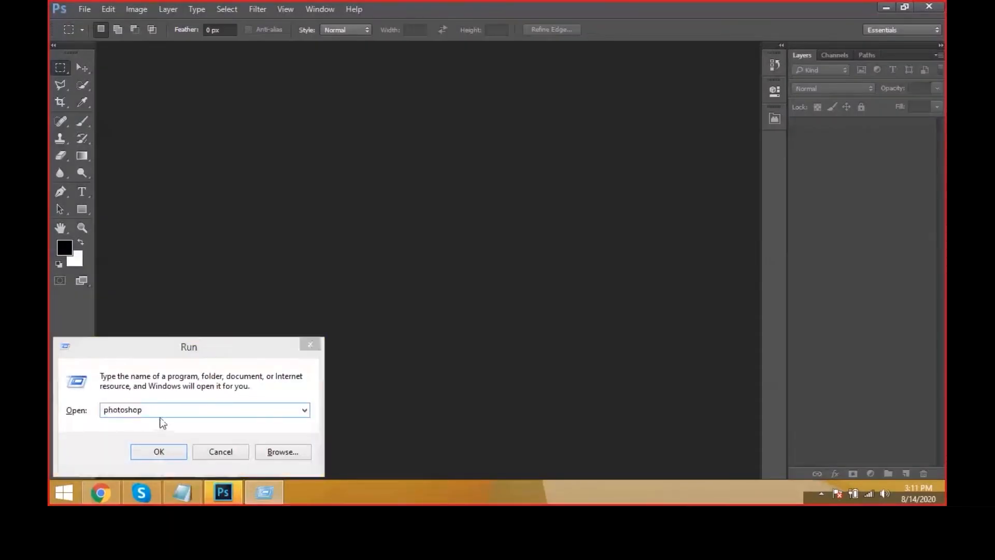
left_click_drag(243, 141, 285, 138)
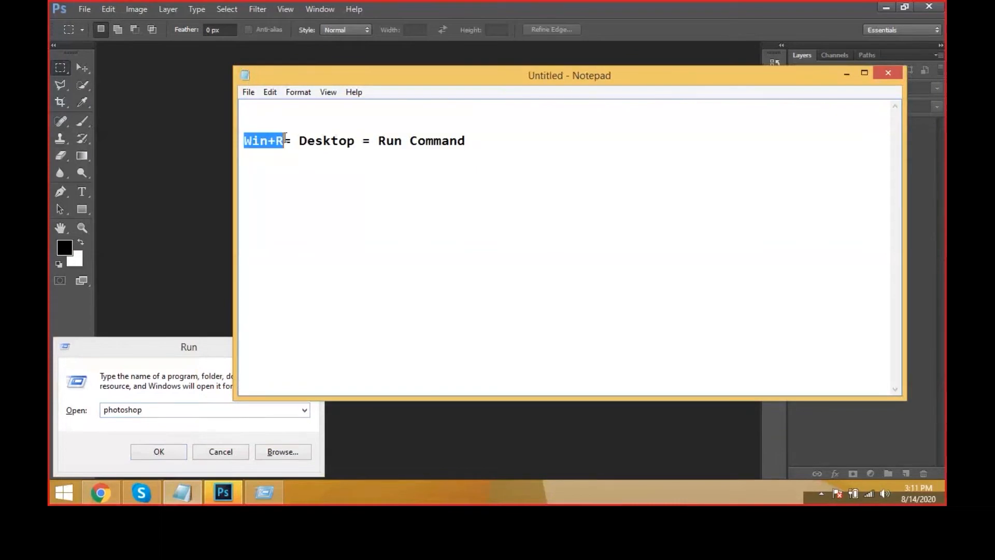
left_click(211, 411)
left_click_drag(211, 411, 102, 409)
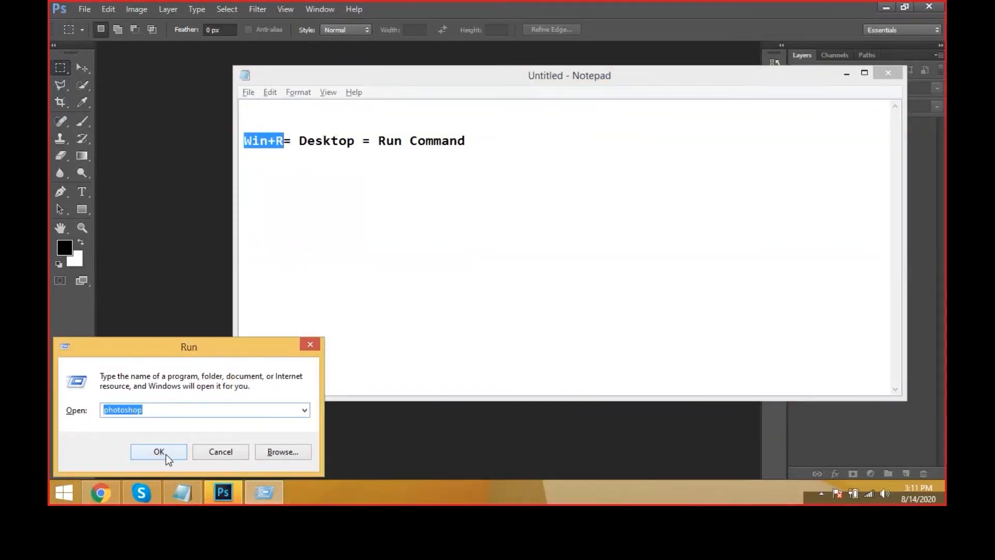
left_click(200, 452)
left_click(846, 73)
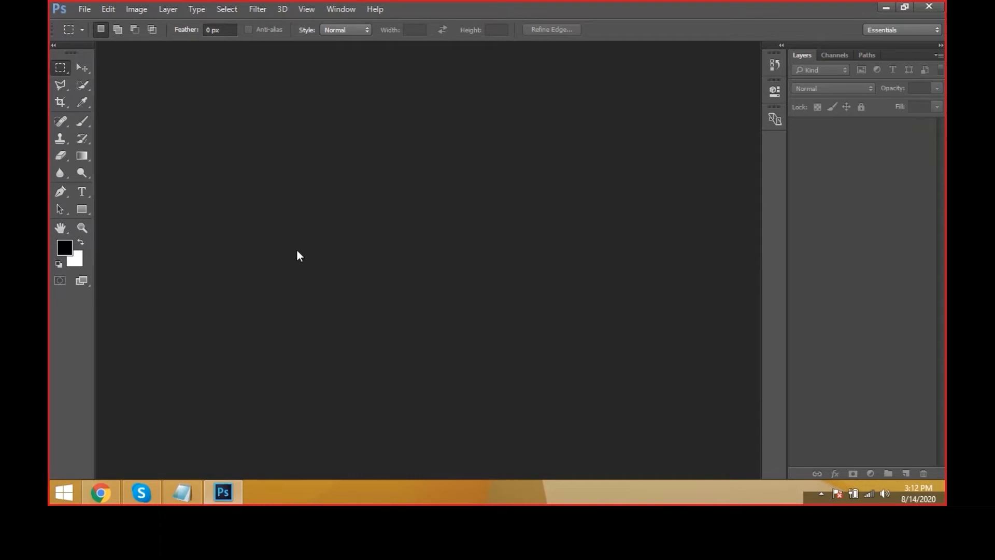
Step: Begin a new Photoshop document using the Default Photoshop Size document type
left_click(85, 10)
left_click(96, 24)
left_click(465, 120)
left_click(471, 140)
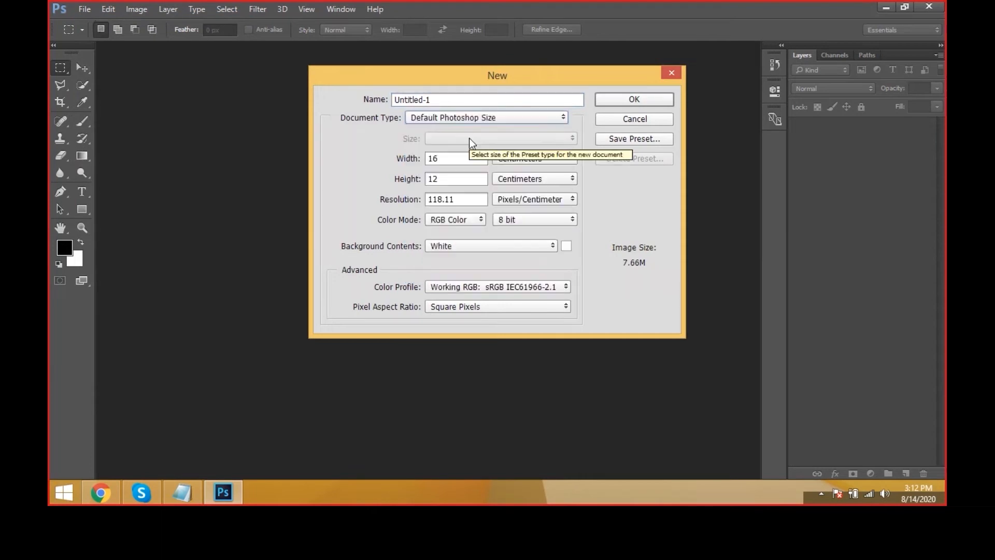
Step: Set the new document's width and height units to Inches
left_click(542, 162)
left_click(542, 176)
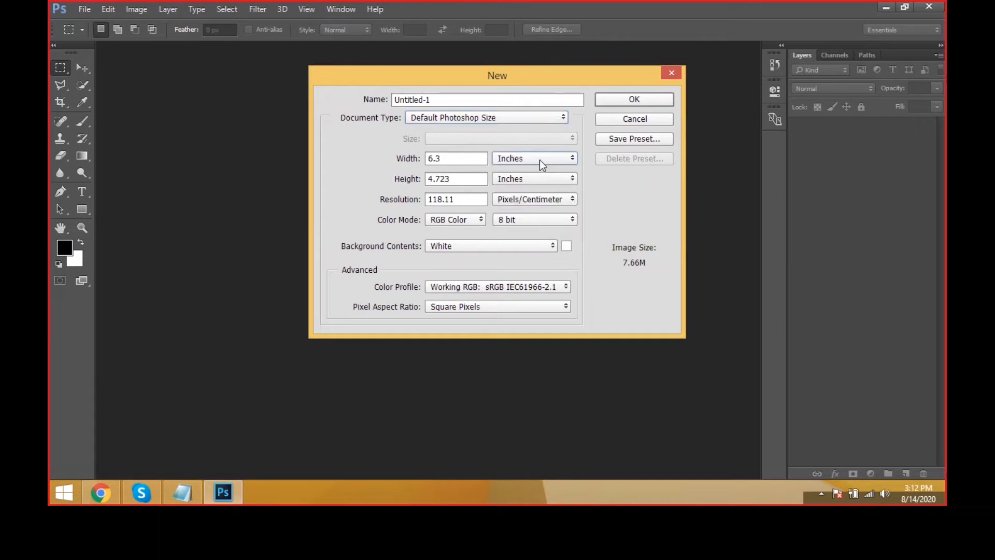
left_click(540, 159)
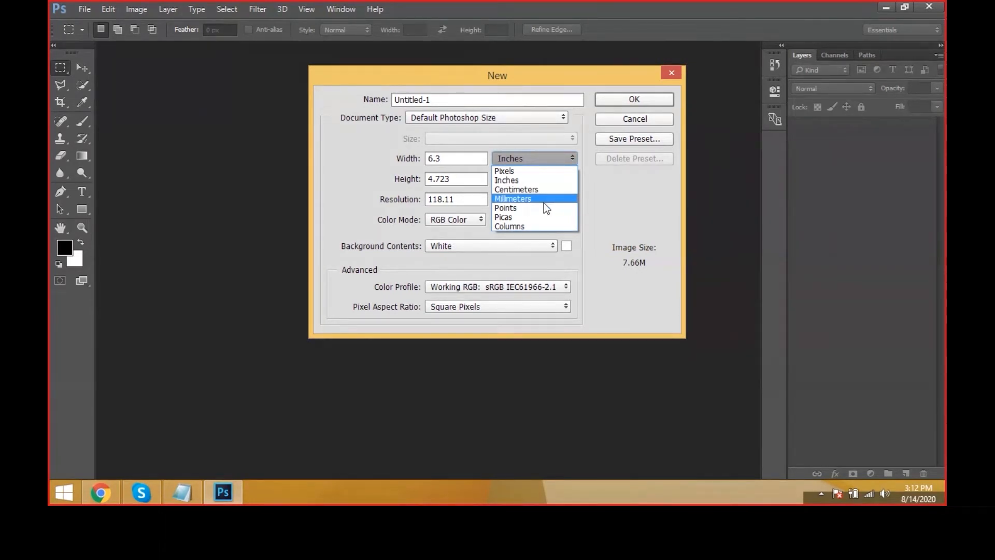
left_click(535, 181)
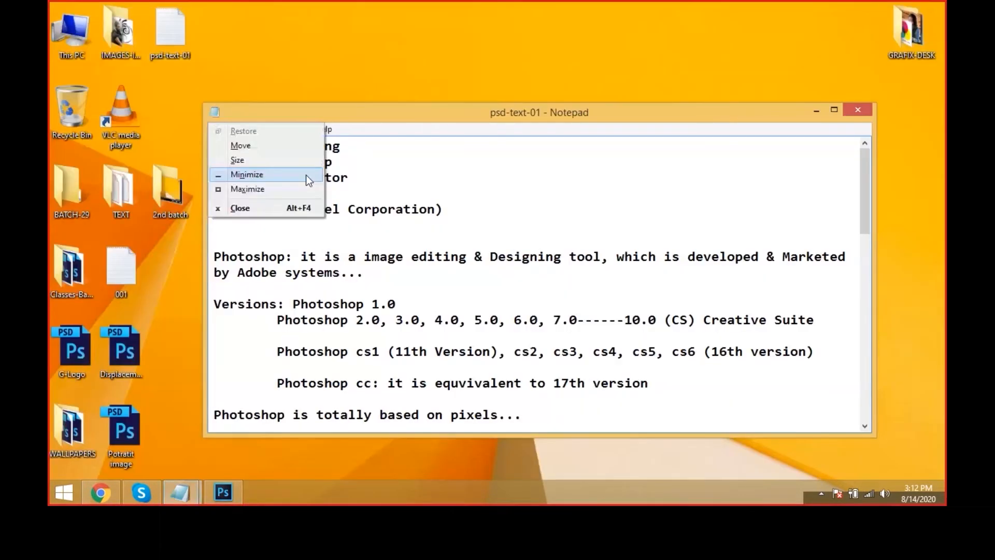
Step: Examine the inches-to-feet line in the maximized psd-text-01 notes in Notepad, and return to Photoshop's new document settings
left_click(300, 189)
scroll(509, 275, "down", 3)
left_click(198, 233)
left_click_drag(199, 236, 234, 243)
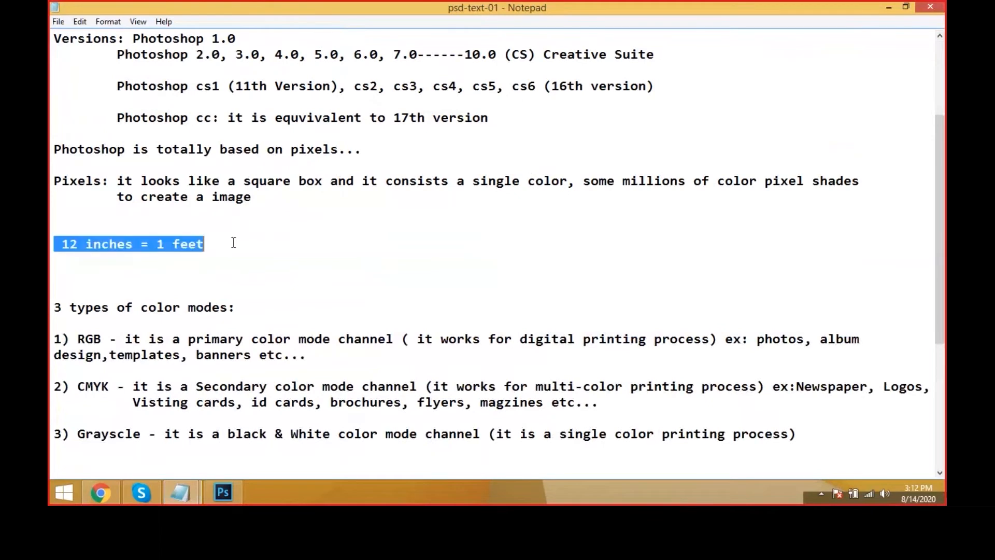
left_click(342, 232)
key("alt+Tab")
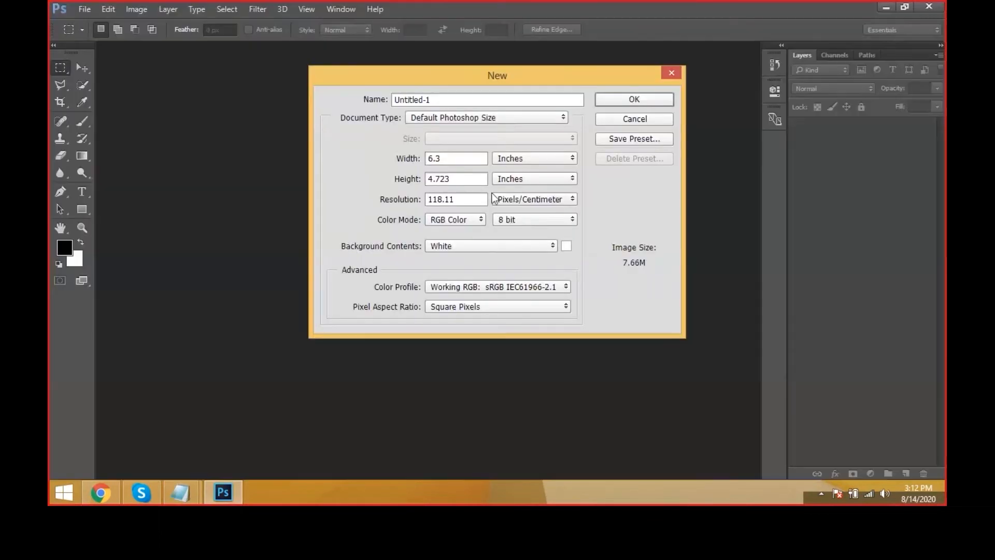
Step: Set the new document's width to 7 inches and its height to 10 inches
left_click(401, 159)
type("7")
left_click(415, 179)
type("10")
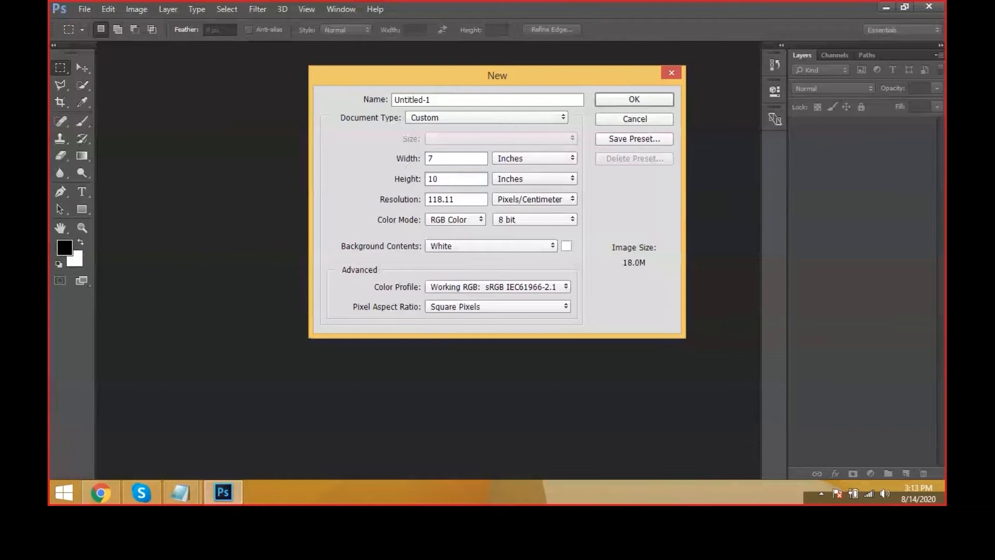
Step: Set the new document's resolution to 72 Pixels/Inch
left_click(552, 200)
left_click(546, 213)
left_click(398, 199)
type("72")
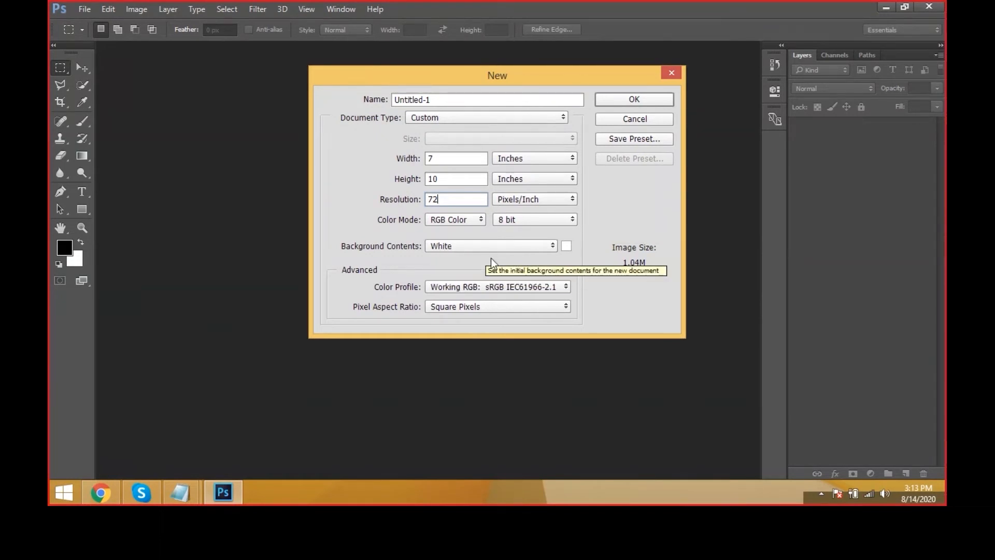
Step: Choose a custom bright red as the new document's background color
left_click(565, 249)
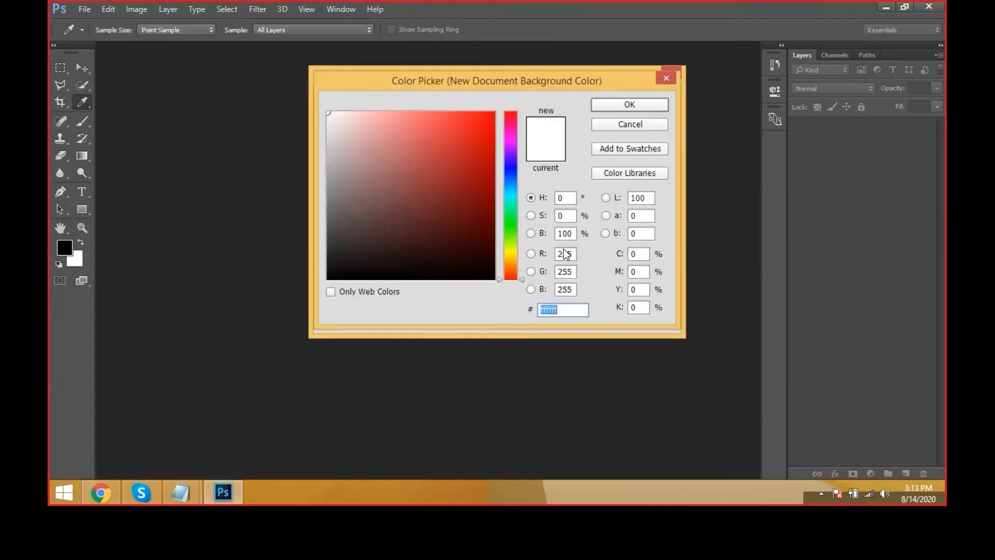
left_click(487, 128)
left_click(614, 109)
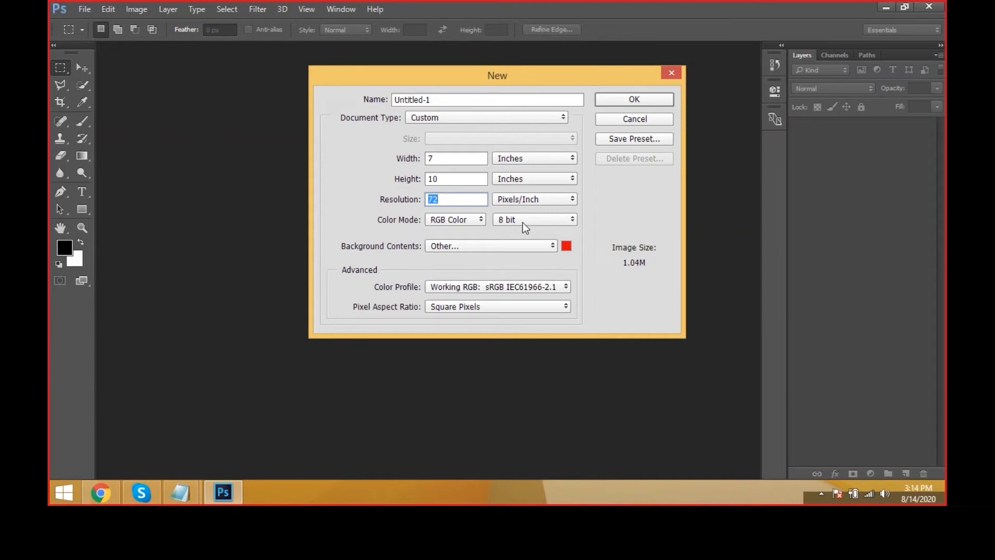
Step: Check the computer's processor, memory and system type in the This PC properties, and return to Photoshop
key("alt")
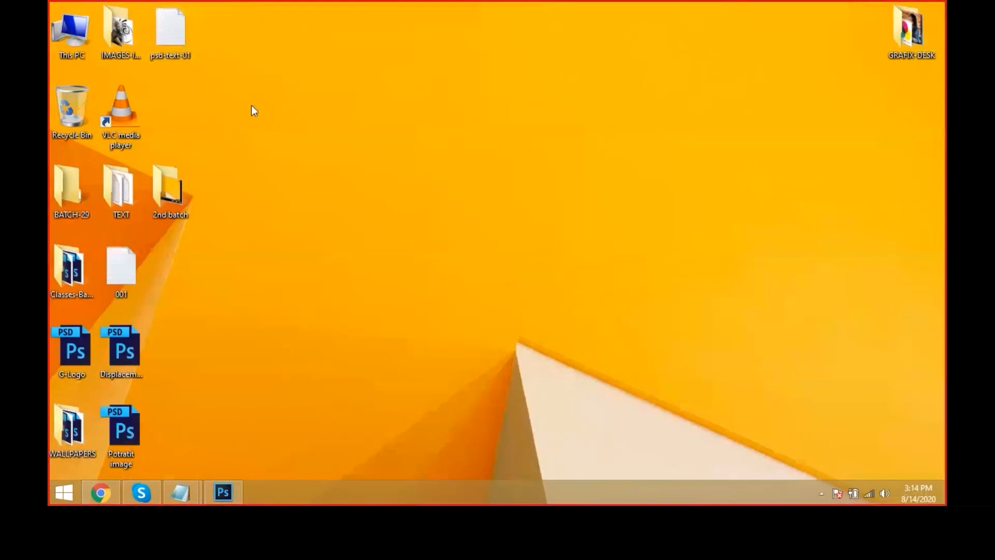
right_click(70, 30)
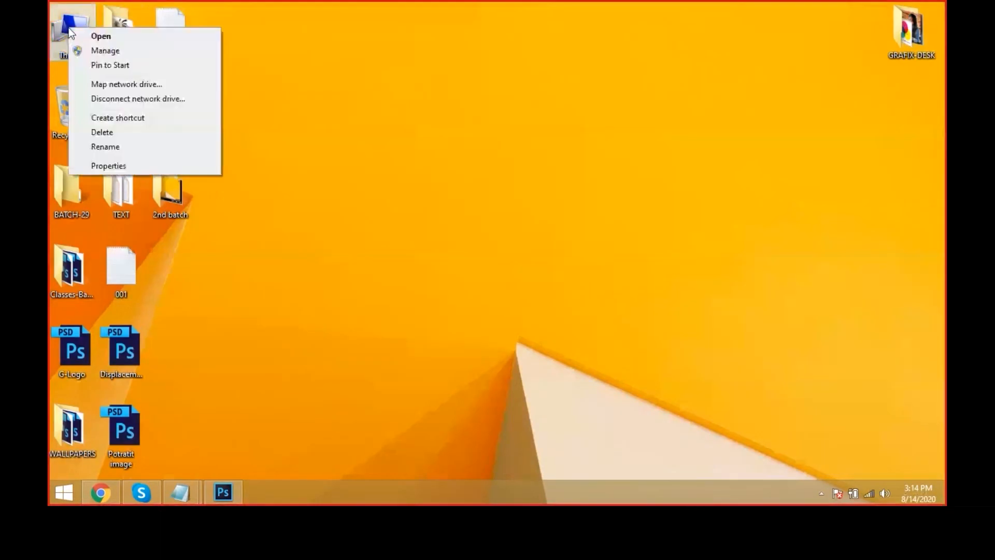
left_click(105, 166)
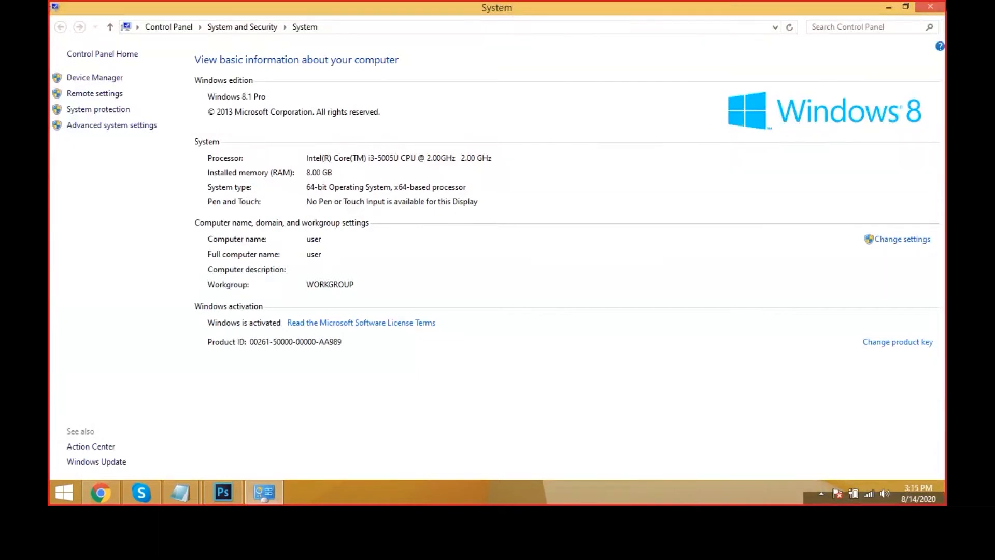
left_click(940, 6)
left_click(941, 7)
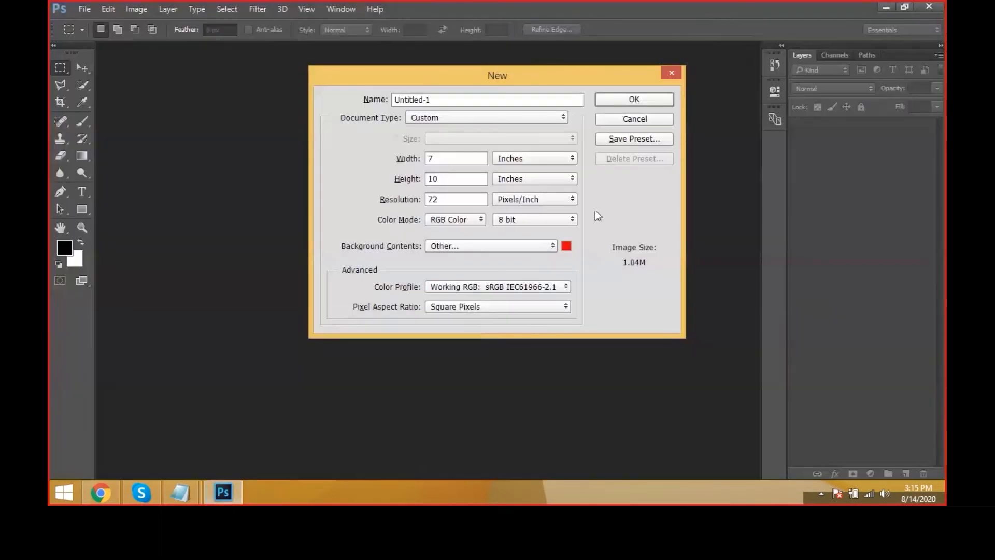
Step: Choose 8 bit as the new document's color depth
left_click(534, 220)
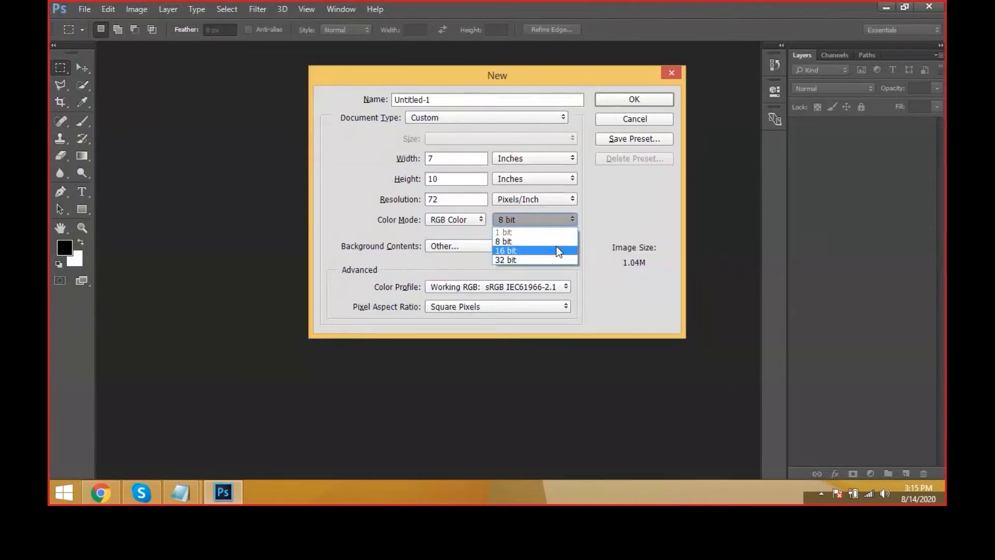
left_click(546, 240)
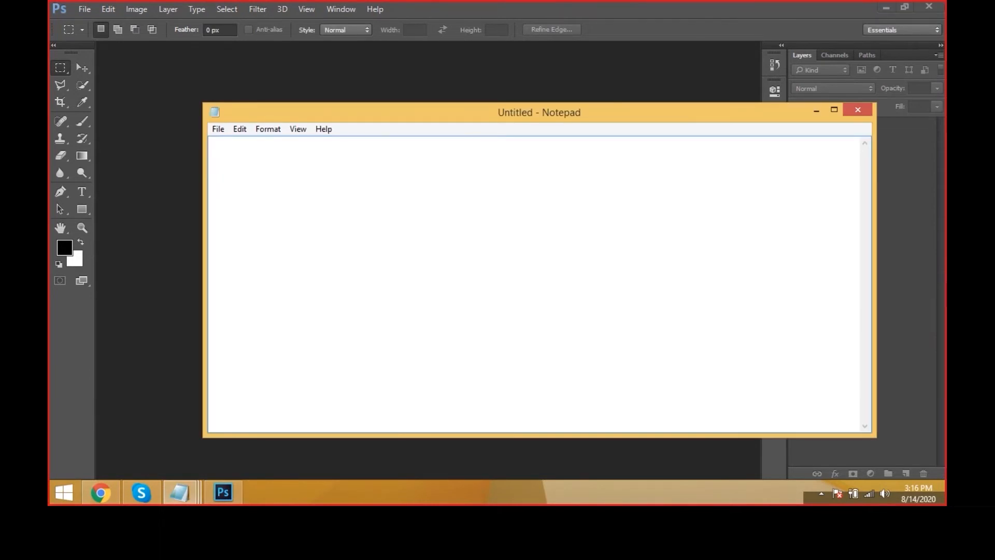
Step: Write "bit rate is nothing but colors" as the first line of the blank Notepad document
type("b")
key("BackSpace")
type("bit rate is nothing but colors")
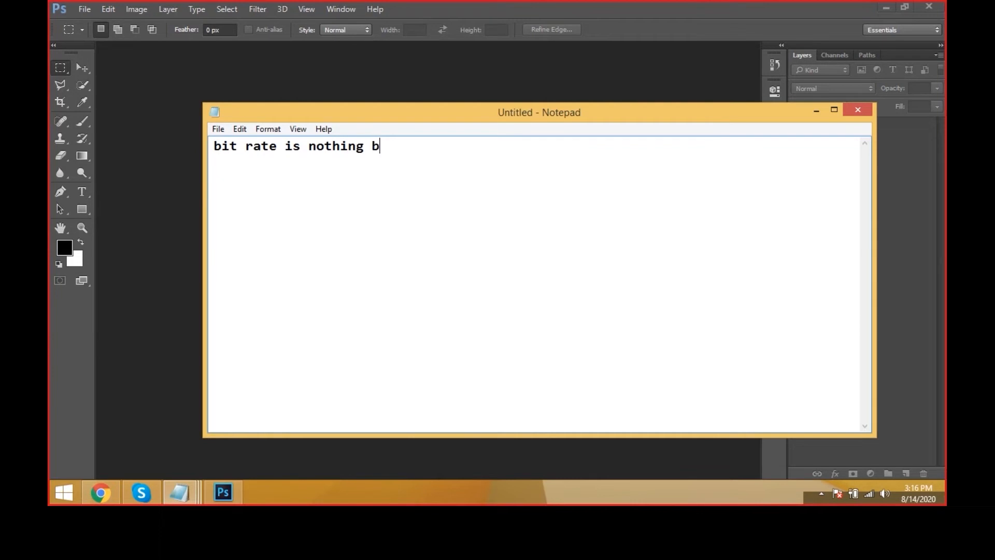
key("Return")
Step: Add on the second line "it calculates numerics & Digits the numeric value will be 0 and the digit value"
type("it calculates numerics & Digits th")
type("e numeric v")
type("alue wi")
type("e 0 a")
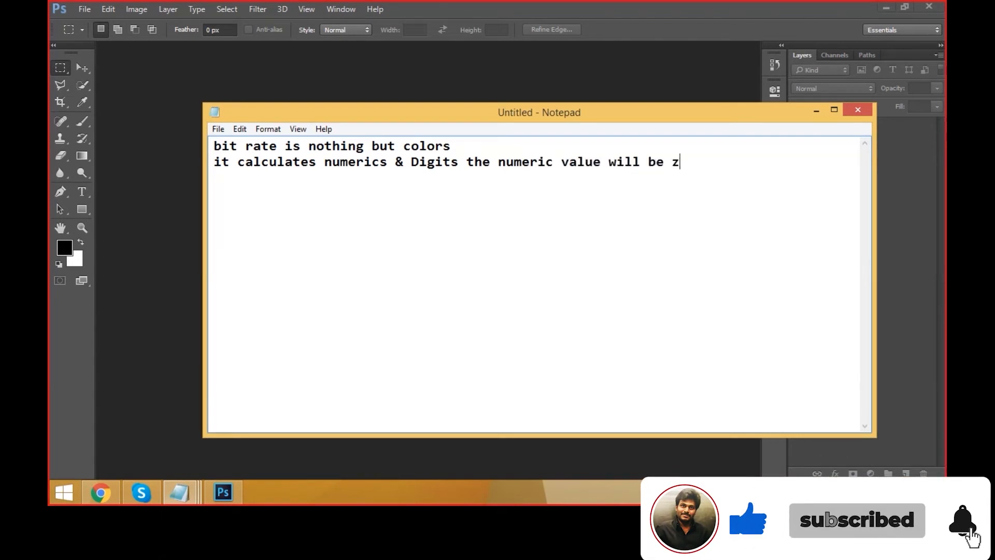
type("nd the digit")
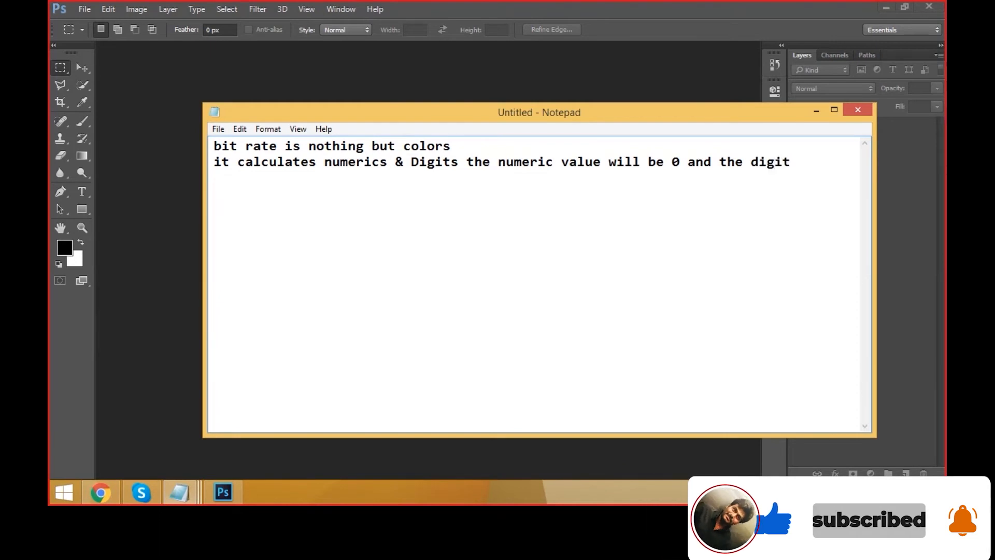
type(" value ")
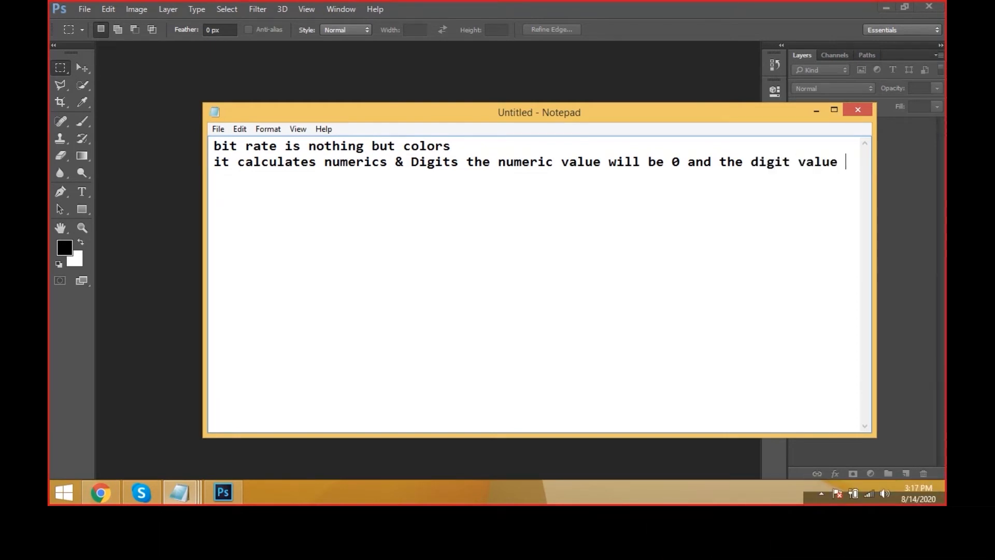
Step: Complete the sentence with "is 1 and it is denoted and multiplied by the value 2" and leave a blank line after it
type("is 1")
type(" and it is")
key("BackSpace")
type("is denote")
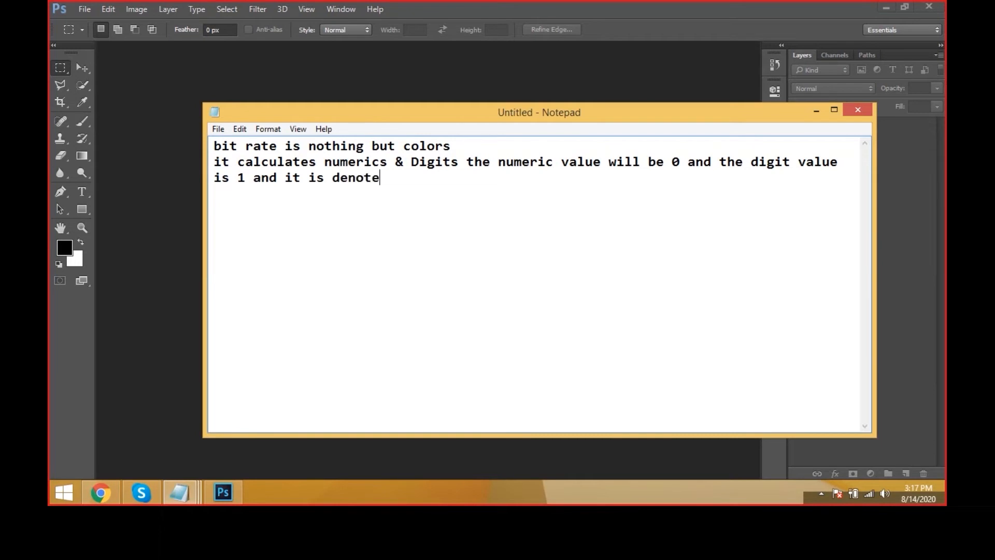
type("d and multipl")
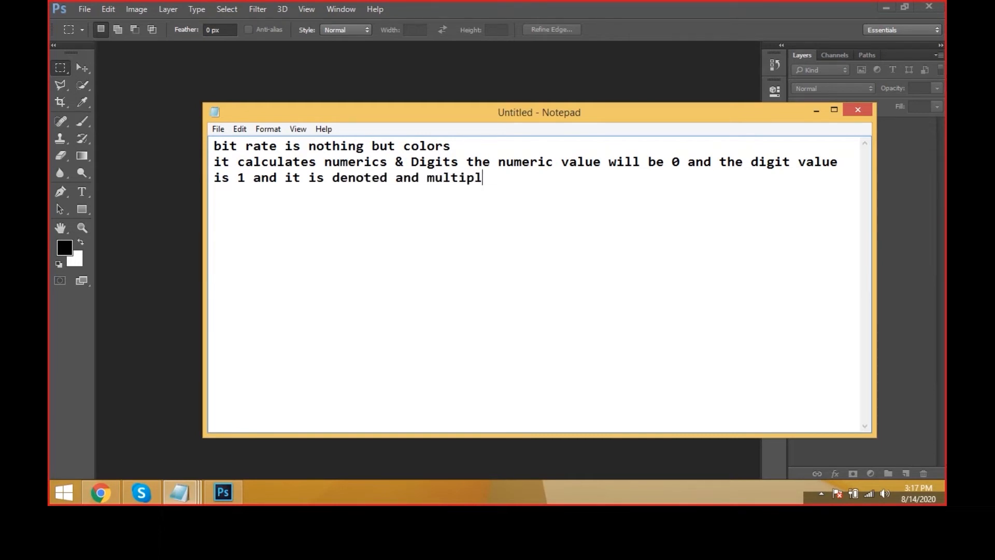
type("ied by the val")
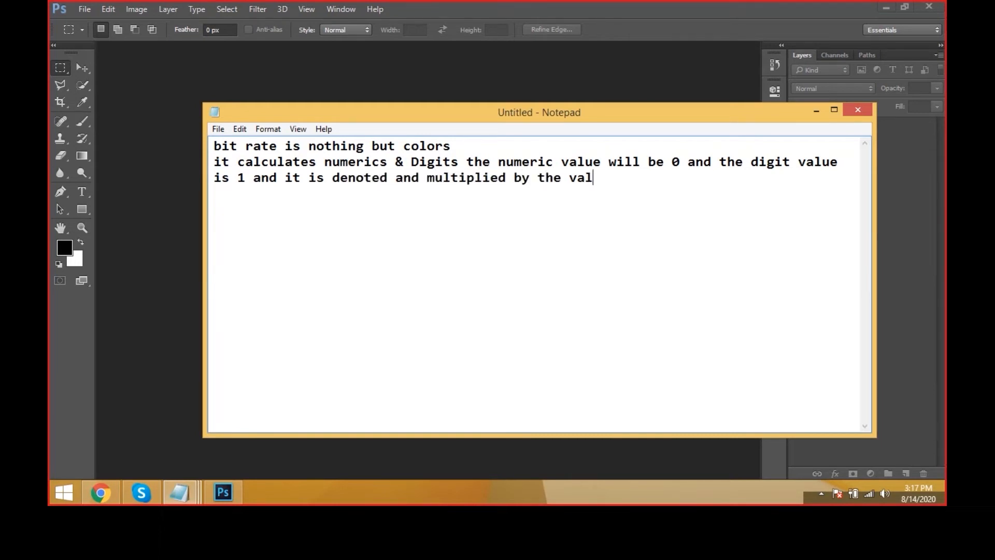
type("ue 2")
key("Return")
key("Return")
Step: Add the bit sequence "0 1 0 1 0 1 0 1" below the note, with the heading "8 bit" above it
type("0 1 0 1 01")
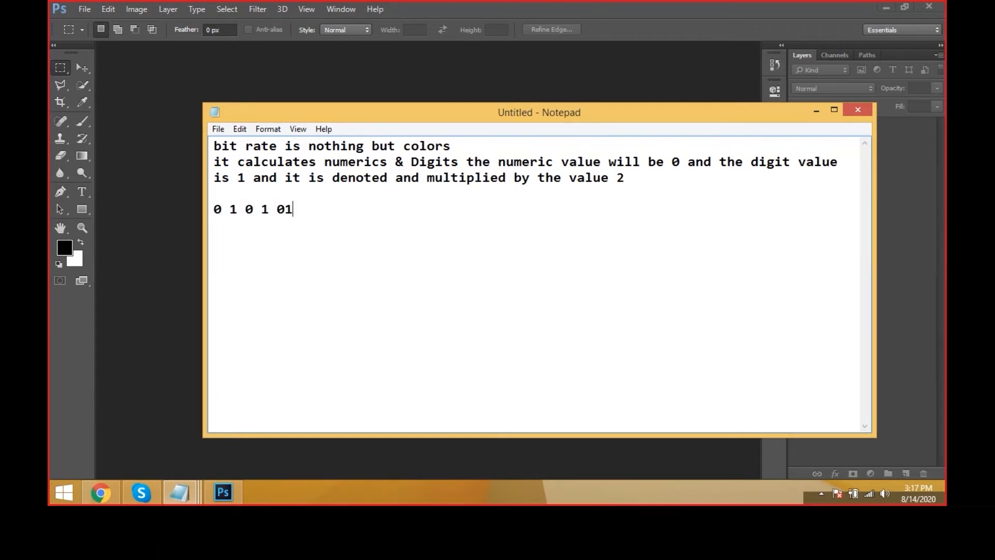
type(" 0 1")
key("Left")
left_click(219, 190)
key("Return")
type("8 bit")
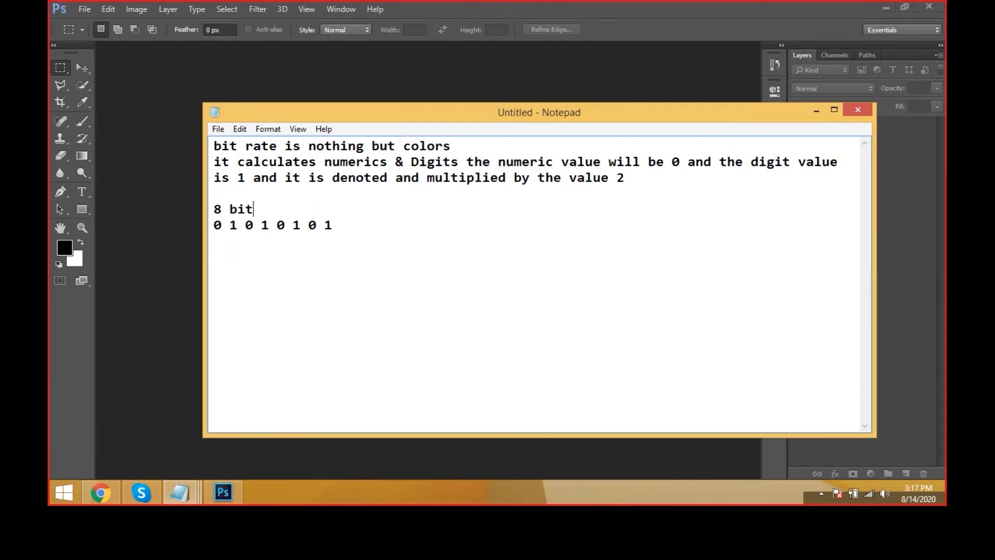
Step: Separate the "8 bit" heading with a blank line and write "2x2x2x2x2x2x2x2" directly below the bit sequence
key("Return")
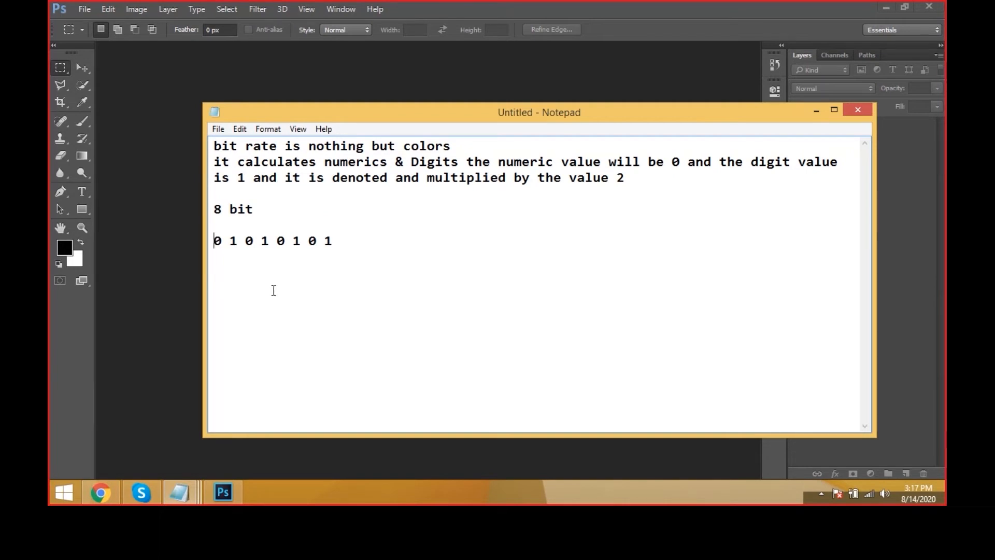
key("Return")
type("2x2x2x2x2x2x2x2")
Step: Highlight the first six factors of the multiplication line and launch Calculator with the Run command "calc"
left_click_drag(213, 256, 309, 252)
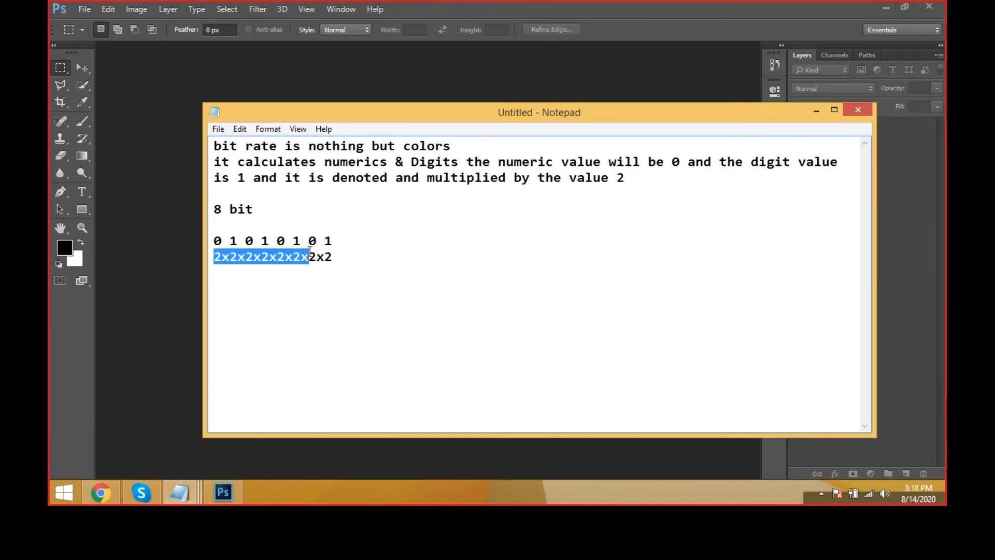
key("super+r")
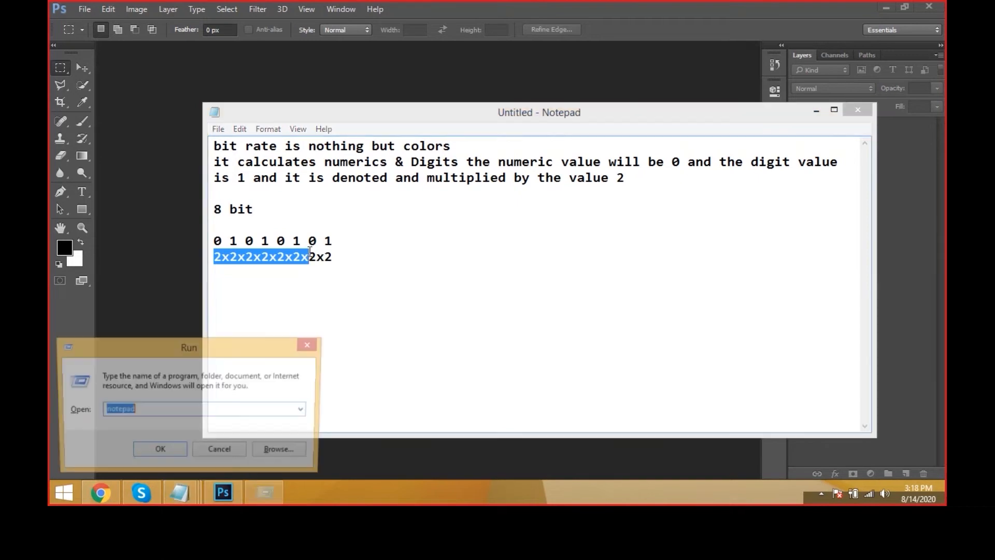
type("c")
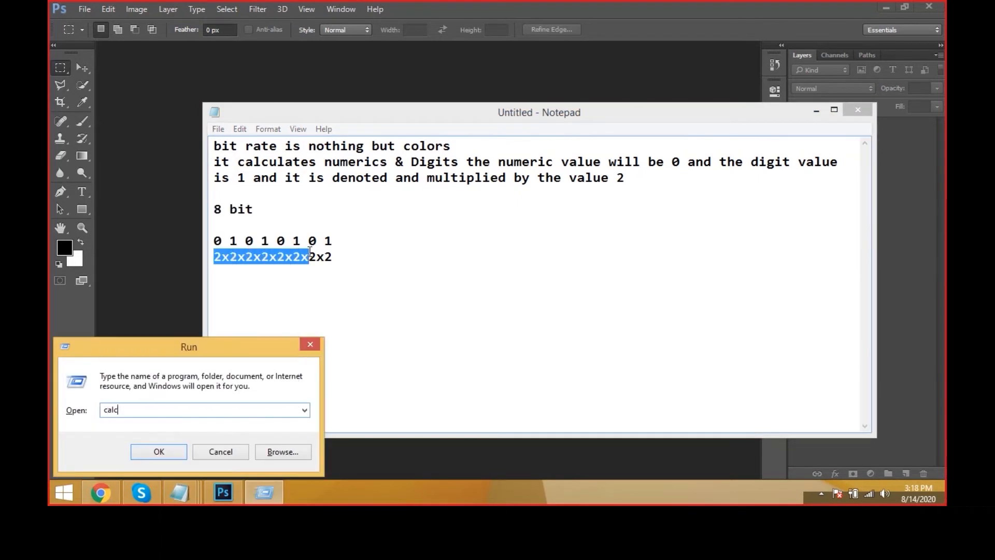
type("alc")
key("Return")
Step: Multiply 64 by 2, multiply the result by 2 again, and close Calculator
type("642")
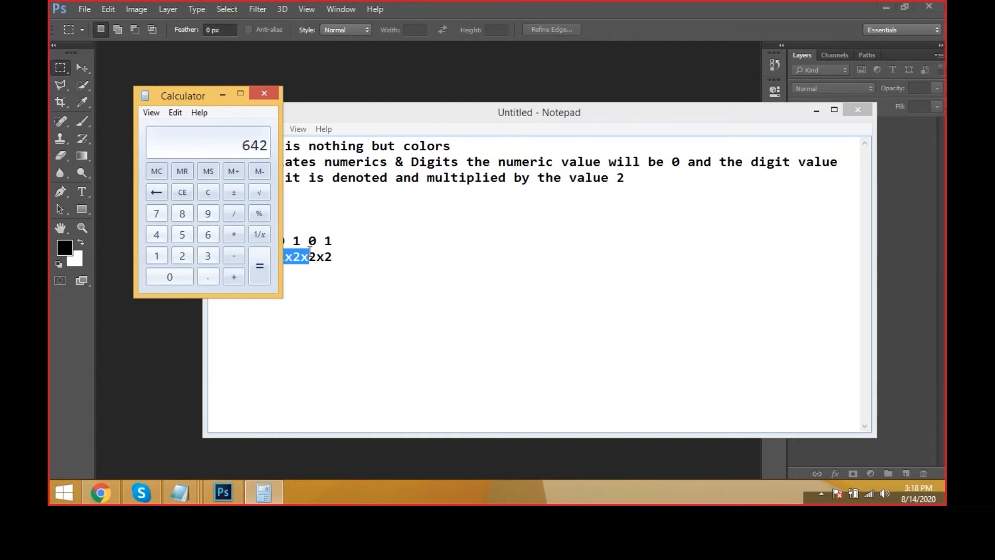
left_click(208, 193)
type("64")
left_click(228, 237)
left_click(182, 254)
left_click(260, 272)
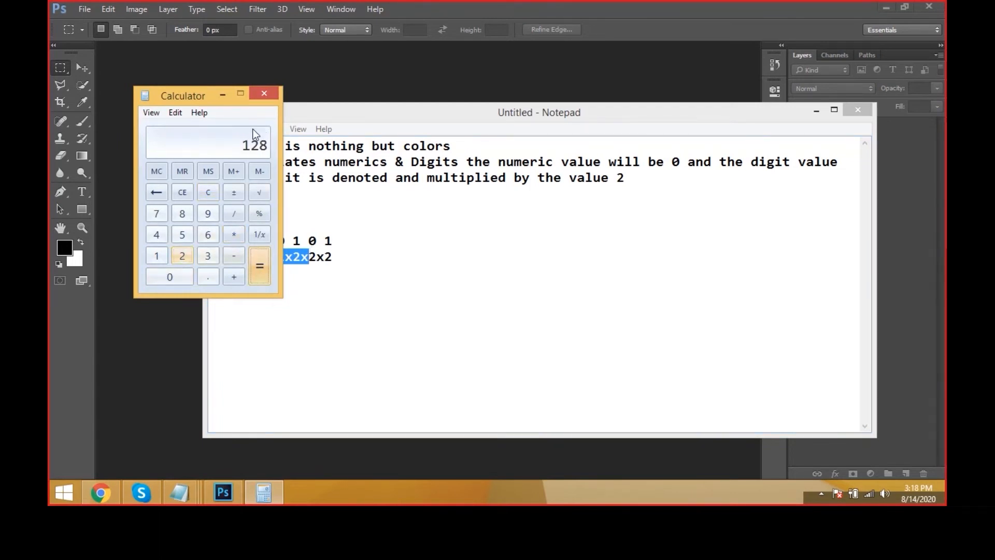
key("asterisk")
key("2")
key("Return")
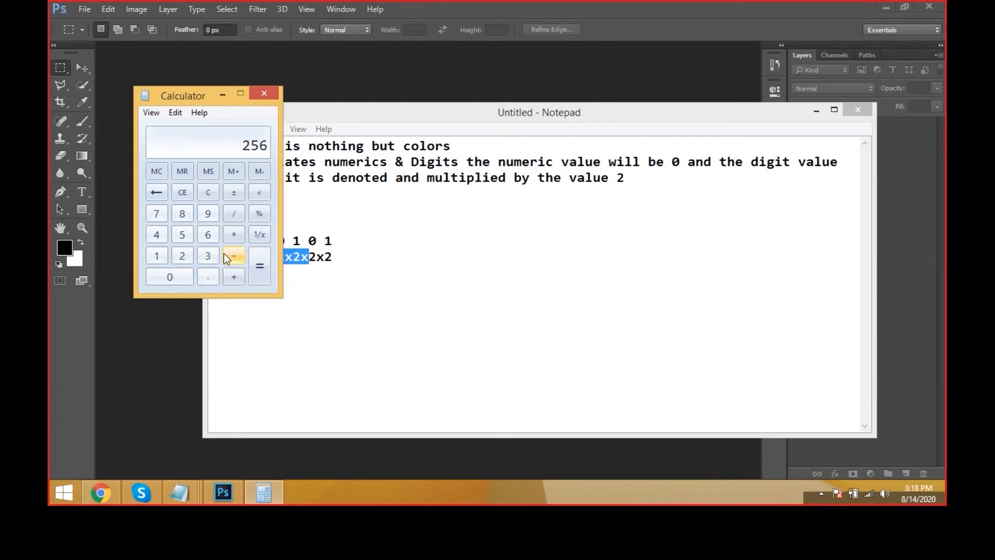
left_click(273, 92)
Step: Write the range "1-256" in the Notepad notes, one blank line below the multiplication line
left_click(345, 261)
key("Return")
key("Return")
type("256")
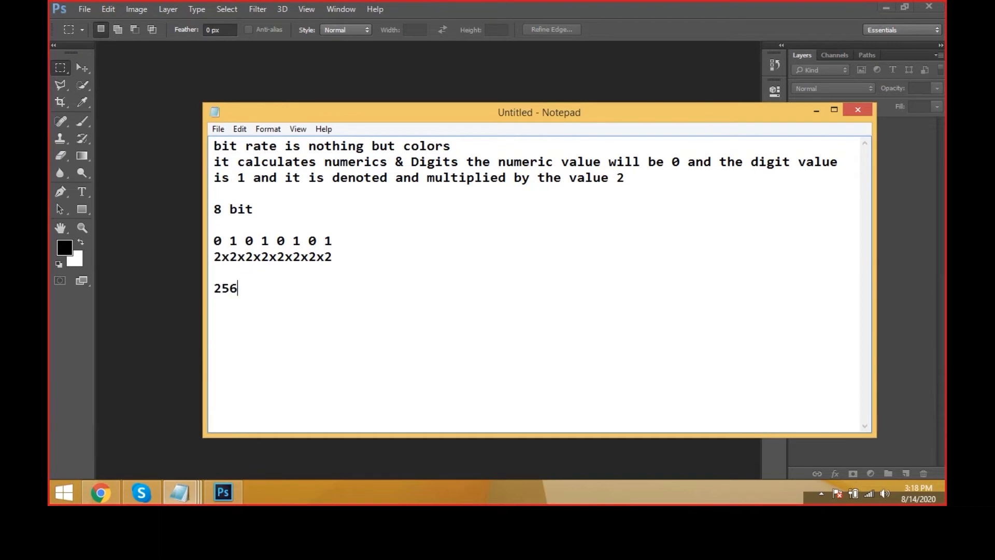
key("Home")
type("1-")
Step: Insert the range "0-255" on its own line above "1-256"
left_click(214, 287)
key("Return")
left_click_drag(220, 240, 214, 242)
type("0")
left_click(227, 289)
type("0-255")
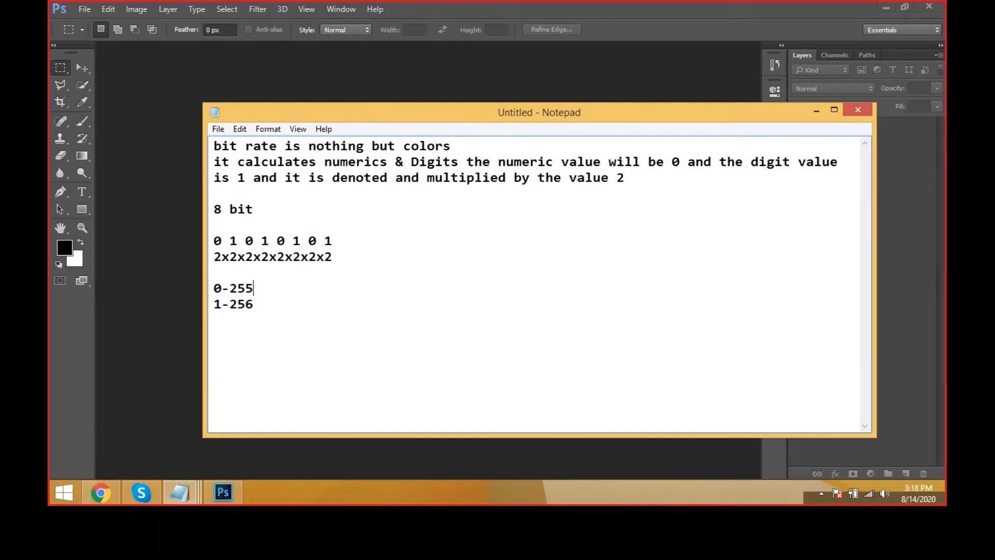
Step: Switch to Photoshop and create a new white 1111 by 1280 pixel document in 8-bit RGB Color
left_click(160, 412)
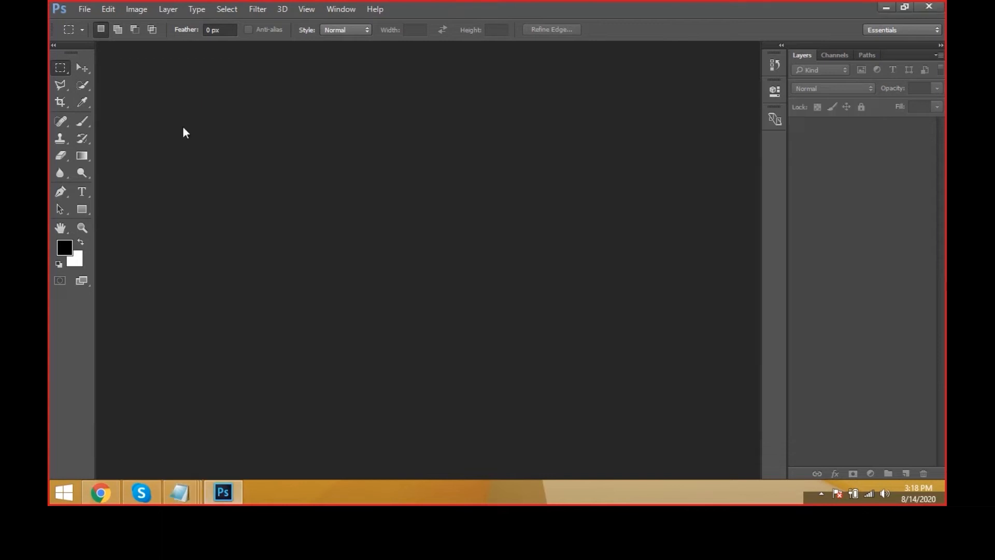
left_click(83, 10)
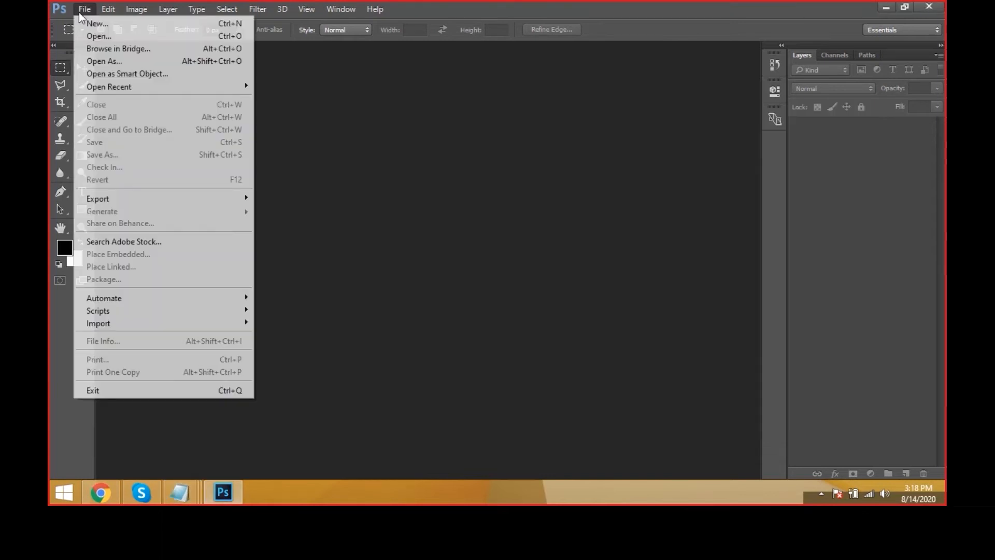
left_click(83, 21)
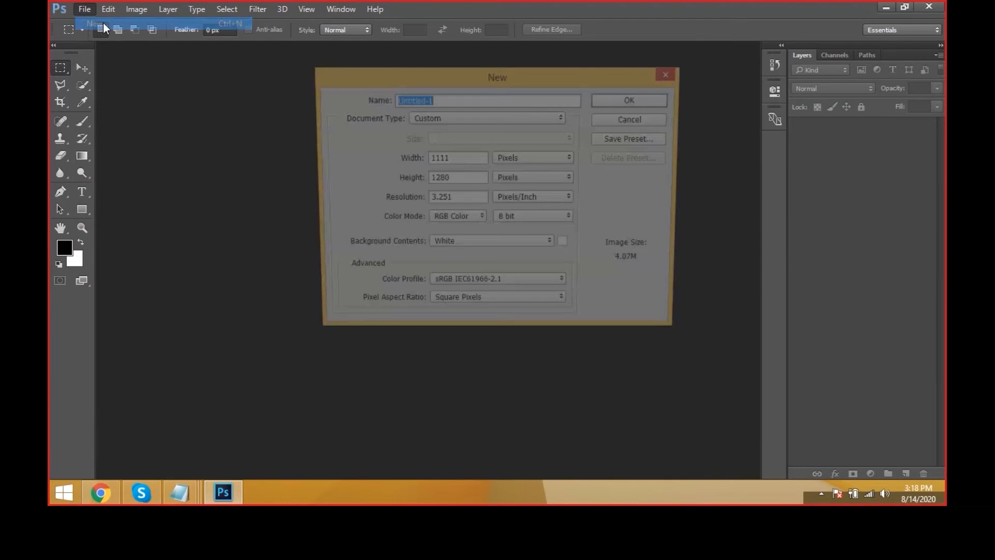
left_click(630, 102)
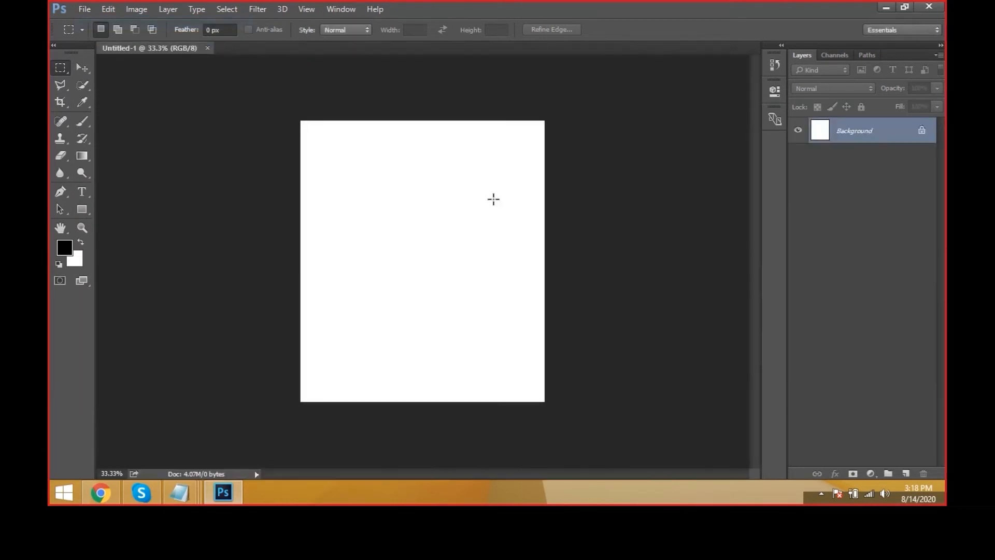
Step: Open the foreground color picker and try red values of 25 and 150
left_click(64, 248)
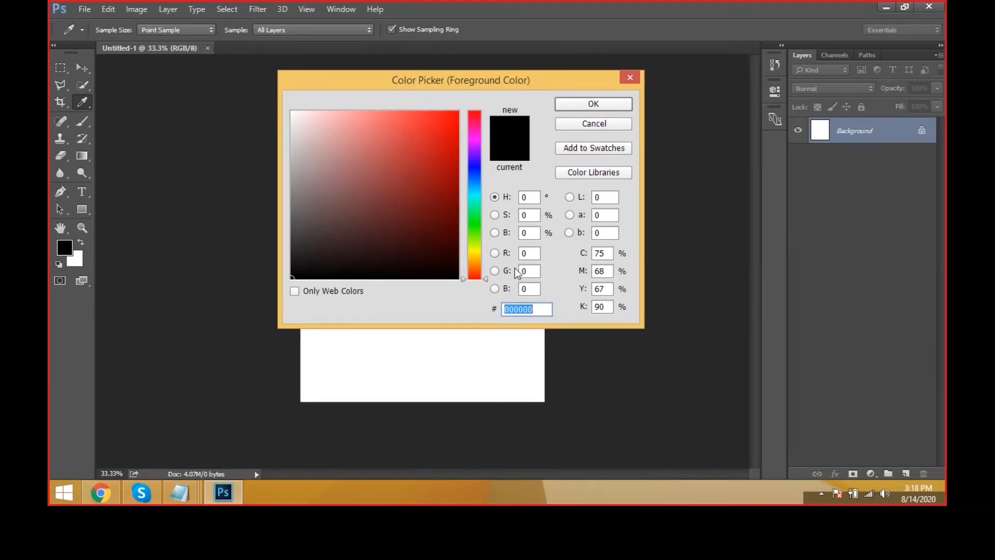
left_click(531, 253)
type("25")
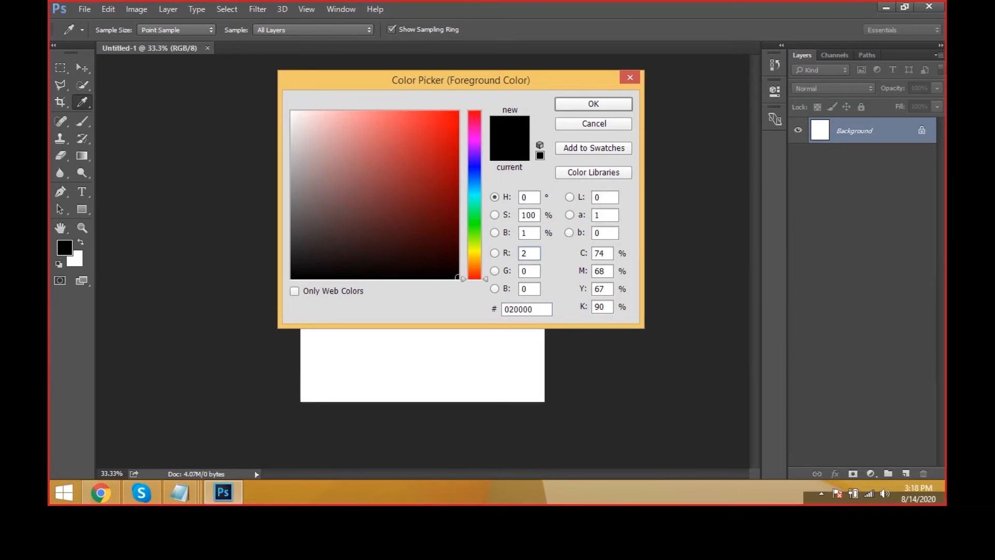
key("Tab")
key("Tab")
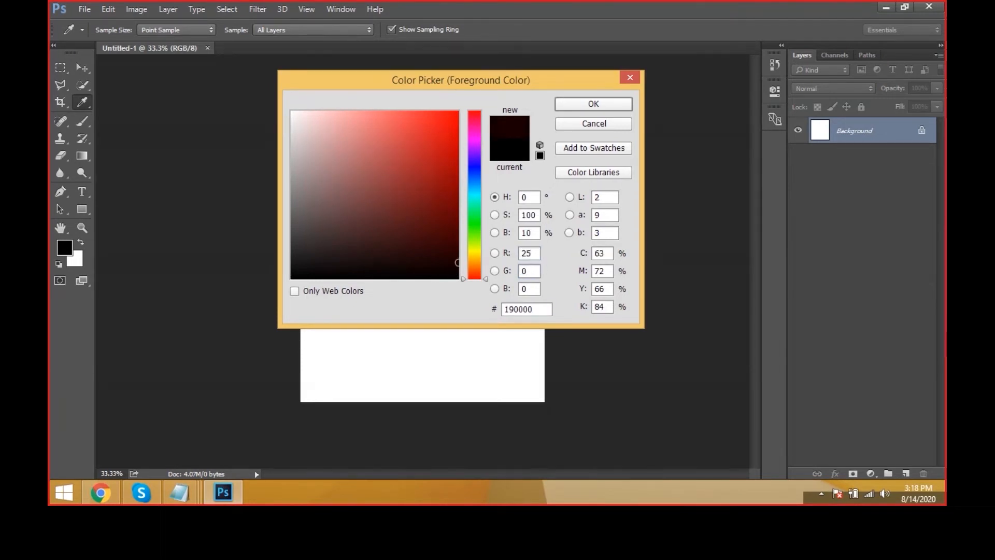
key("shift+Tab")
key("shift+Tab")
key("shift+Tab")
key("Tab")
type("150")
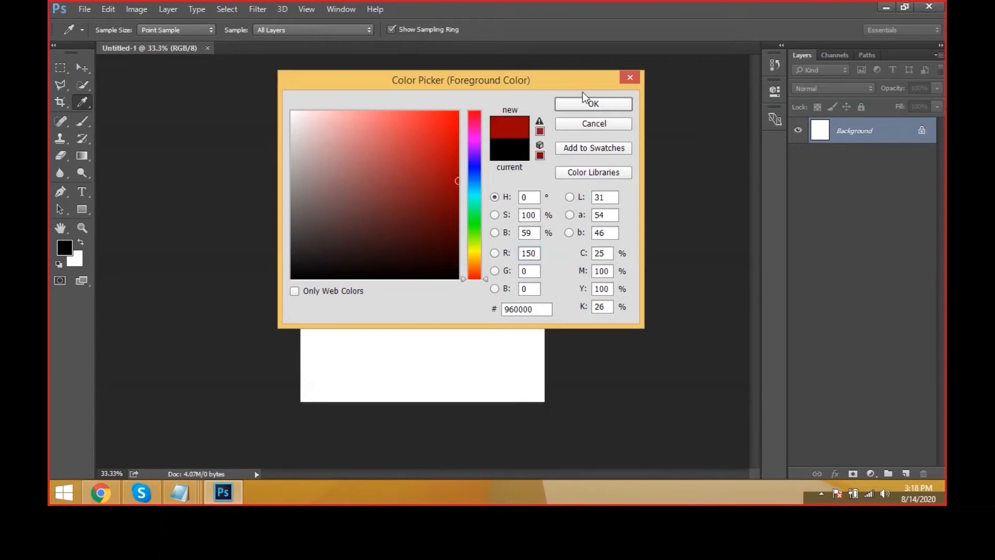
Step: Try to set the foreground color's red value to 256, and switch back to the Notepad notes
double_click(536, 259)
type("256")
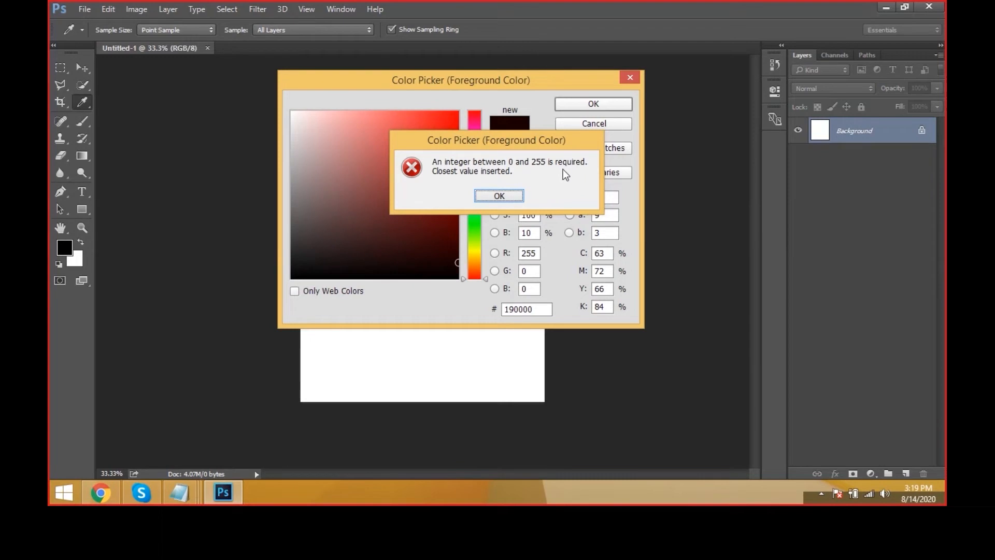
left_click_drag(514, 140, 606, 331)
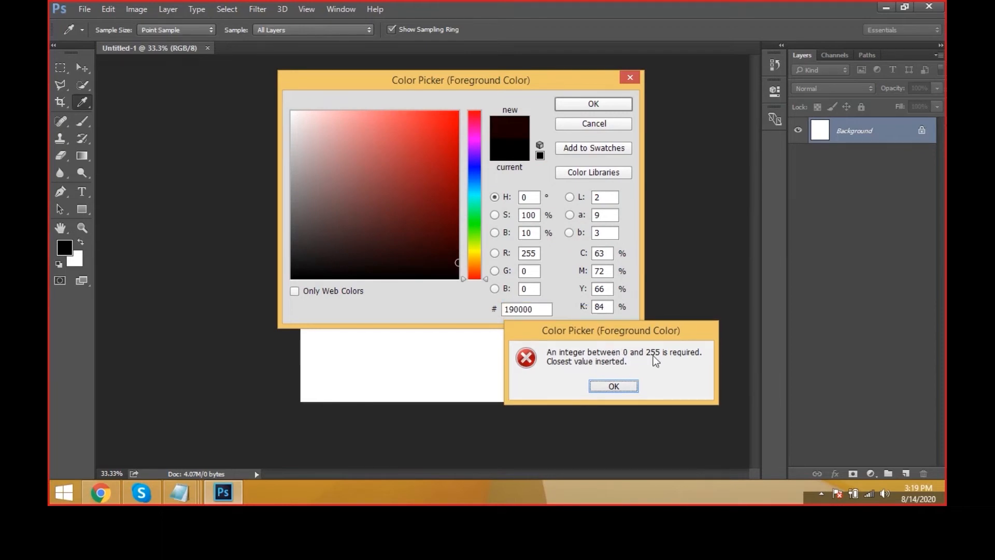
left_click(613, 387)
type("256")
key("alt+Tab")
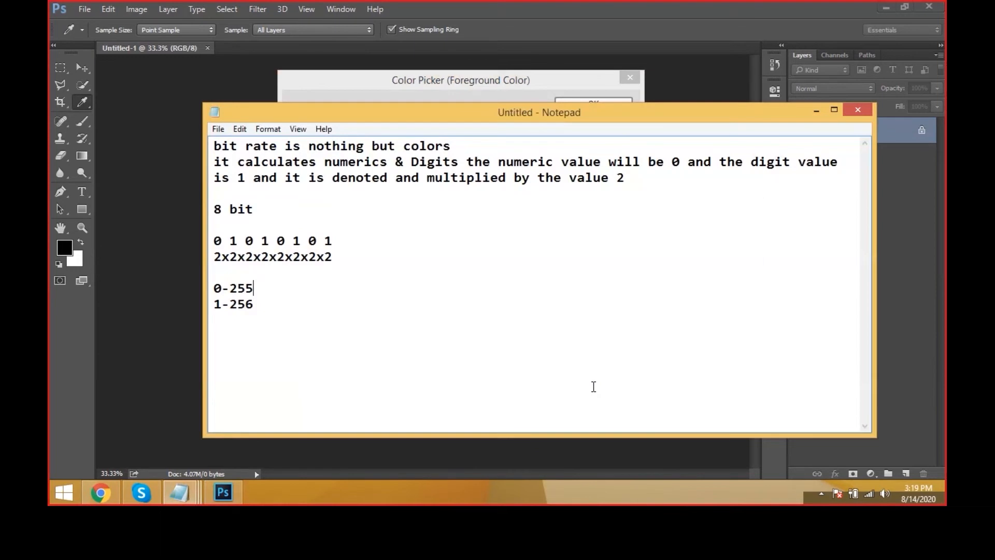
left_click_drag(594, 387, 213, 145)
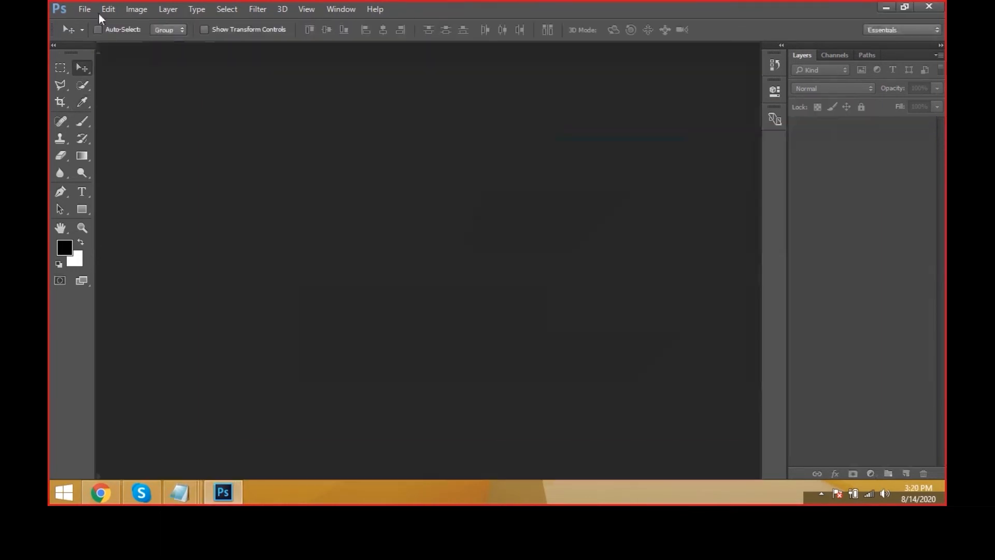
left_click(92, 12)
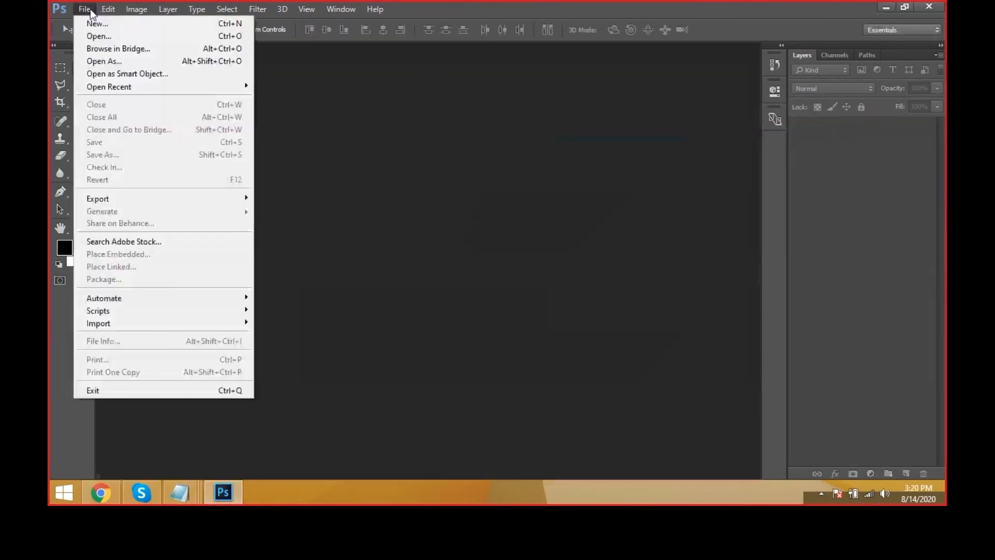
left_click(93, 22)
key("Escape")
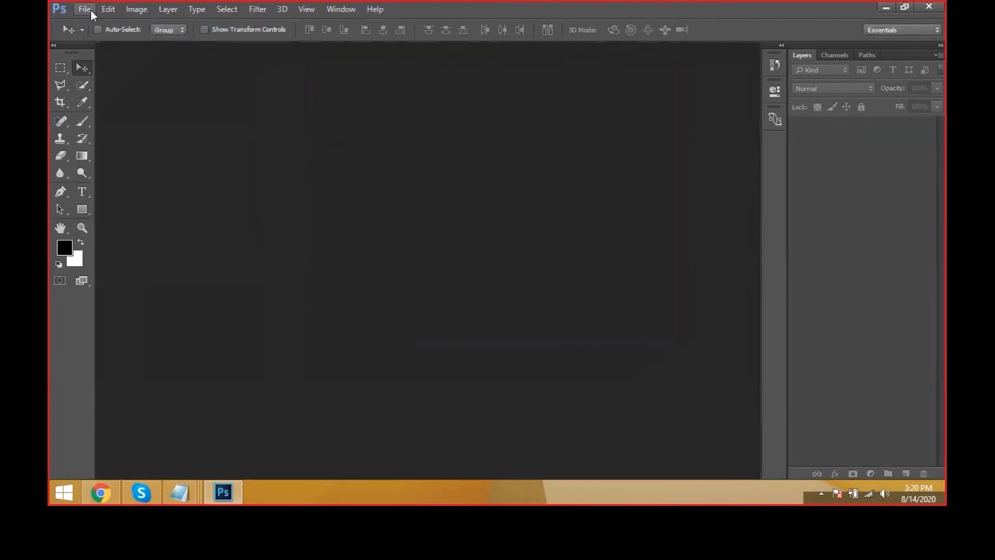
left_click(91, 11)
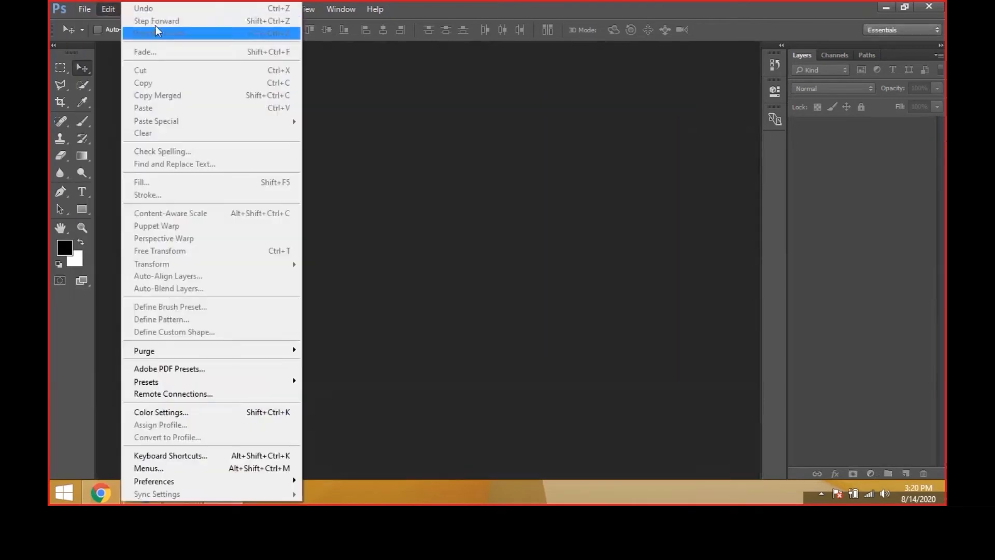
left_click(455, 180)
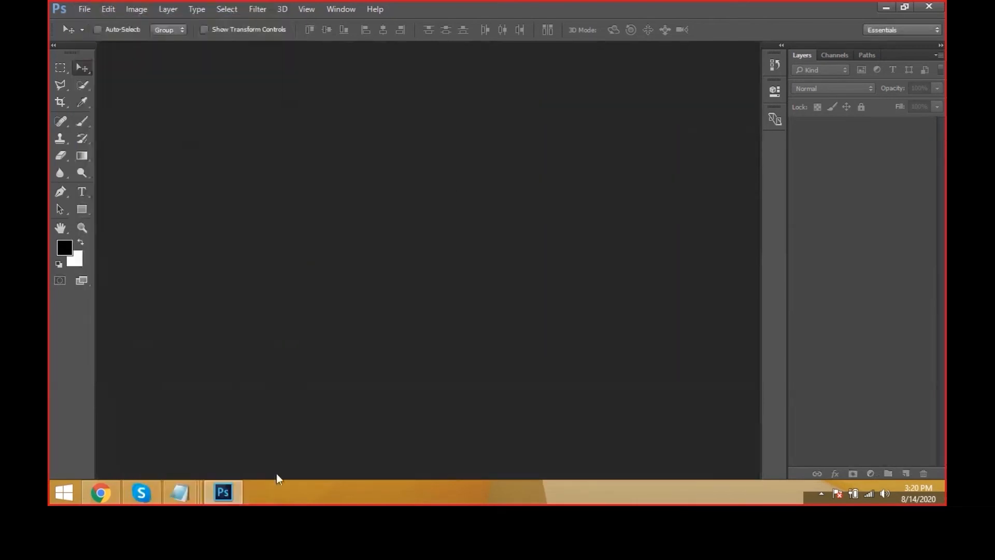
Step: Return to Notepad, maximize its window, and add the note "ctrl+N= To Create a new document" below the ranges
left_click(219, 498)
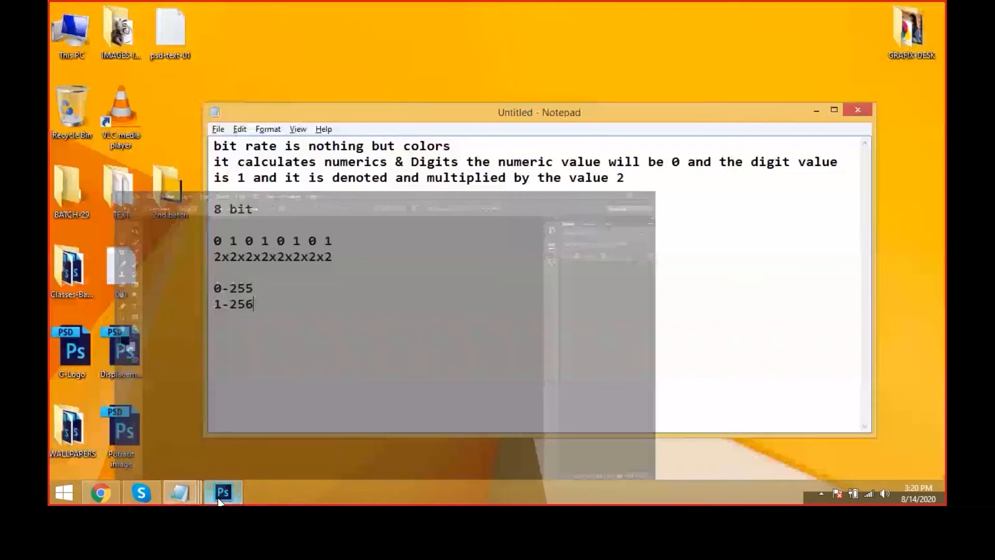
key("alt+space")
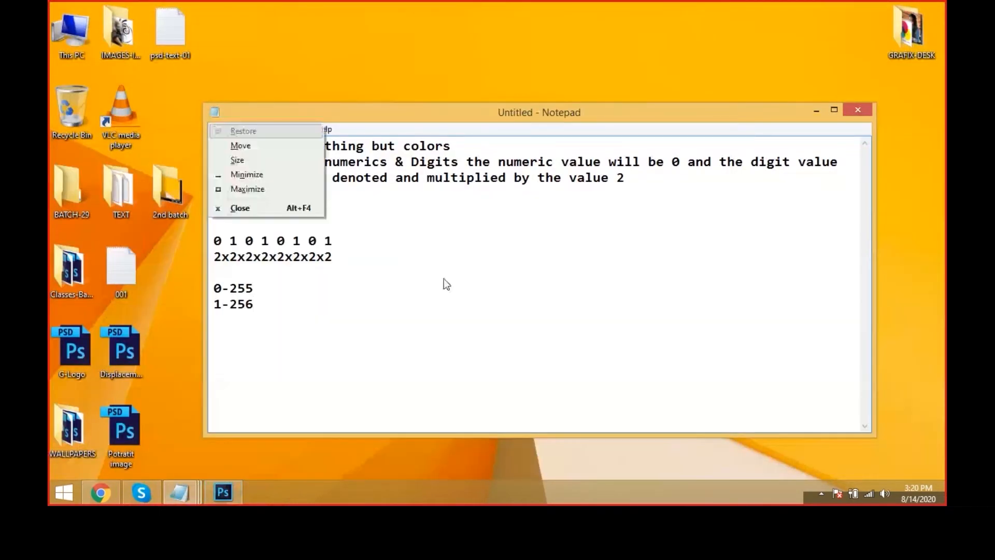
key("x")
key("Return")
key("Return")
type("cr")
key("BackSpace")
type("trl+N=")
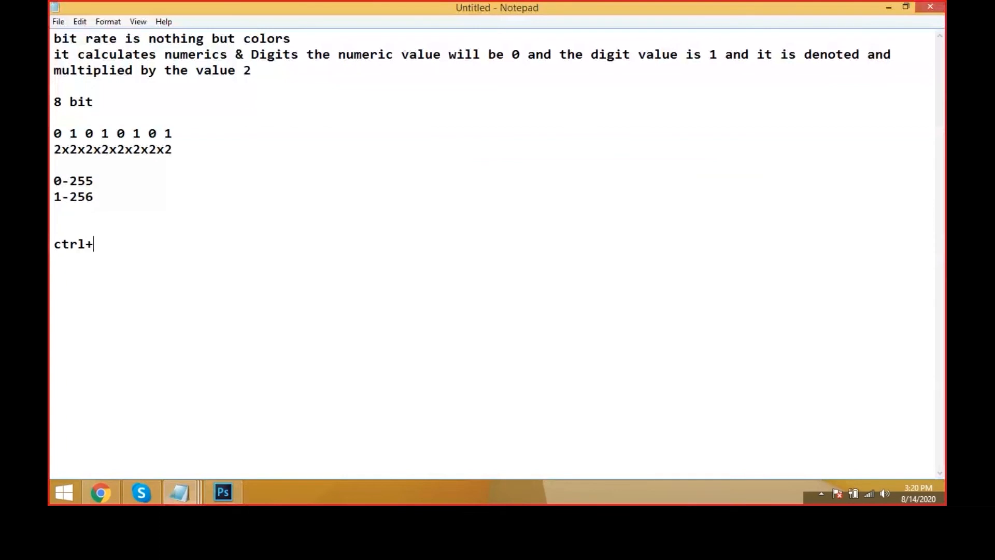
type(" To Create a new document")
Step: Start a new Photoshop document with a width of 6 inches and a height of 5 inches
left_click(78, 10)
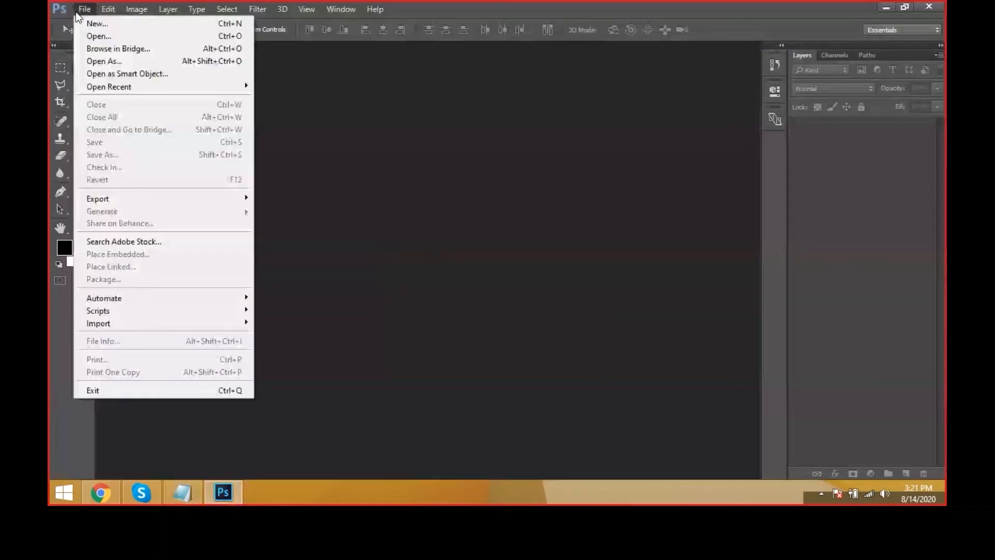
left_click(93, 25)
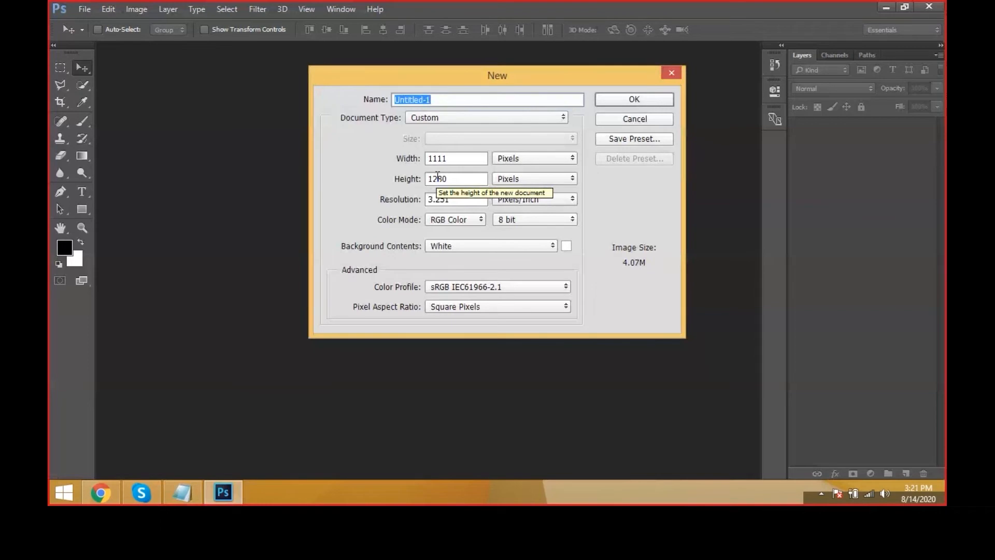
left_click(515, 178)
left_click(522, 175)
double_click(450, 158)
type("6")
key("Tab")
type("5")
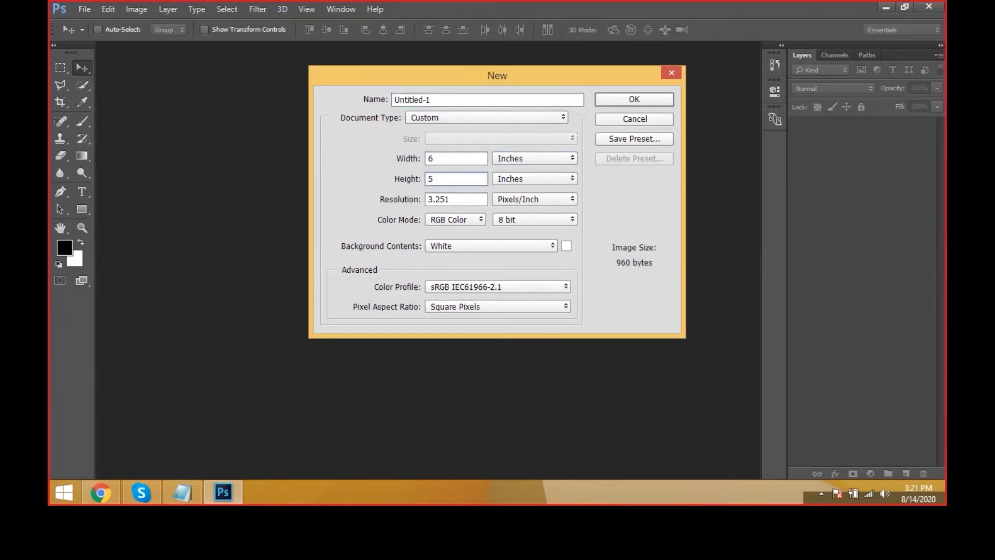
Step: Set the new document's resolution to 300 pixels/inch
left_click(534, 199)
left_click(524, 201)
double_click(475, 203)
type("72")
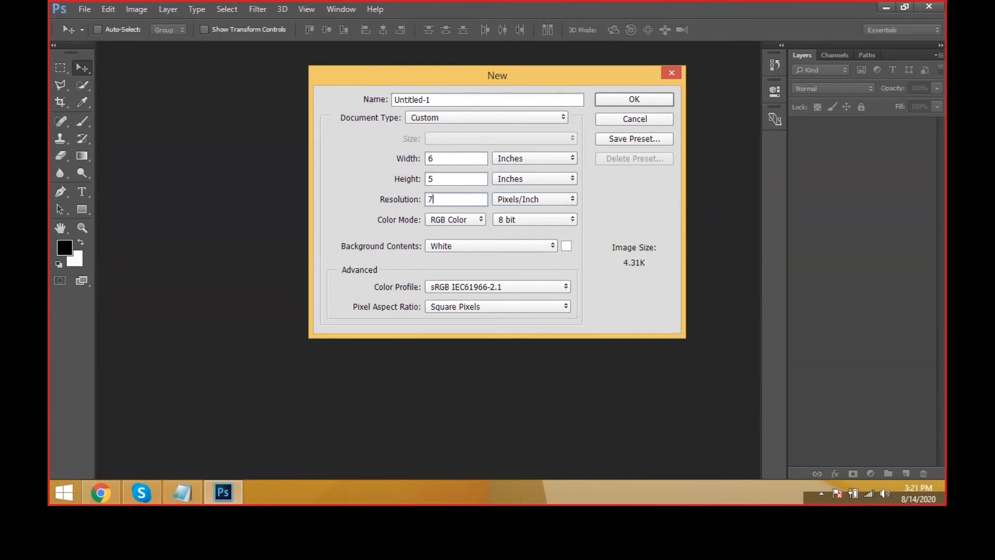
key("BackSpace")
key("BackSpace")
type("300")
Step: Choose RGB Color as the color mode and create the document
left_click(458, 223)
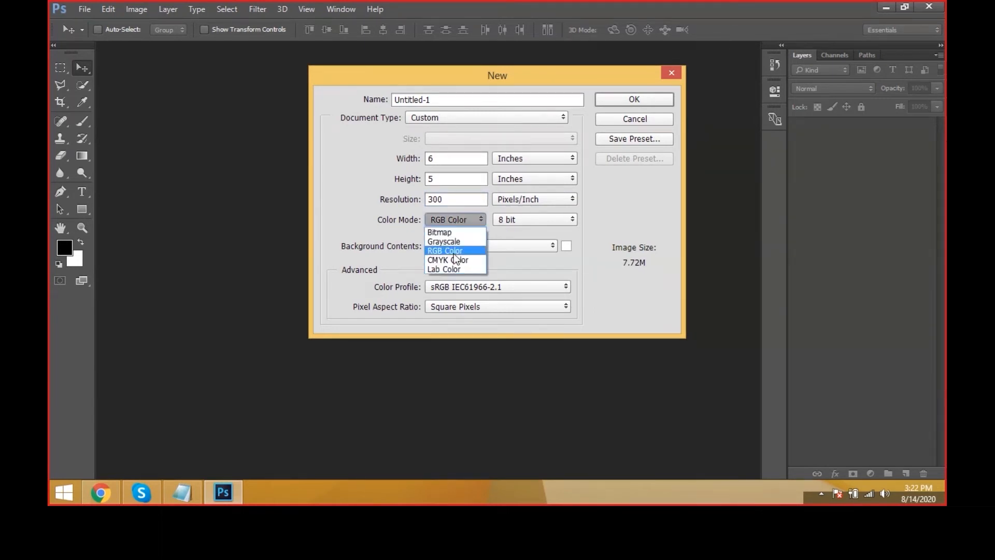
left_click(460, 252)
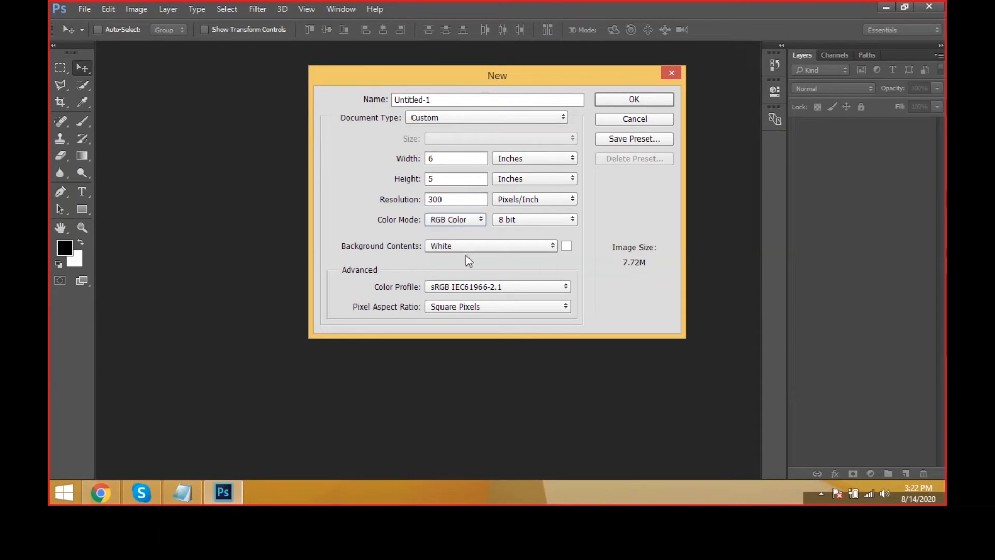
left_click(637, 102)
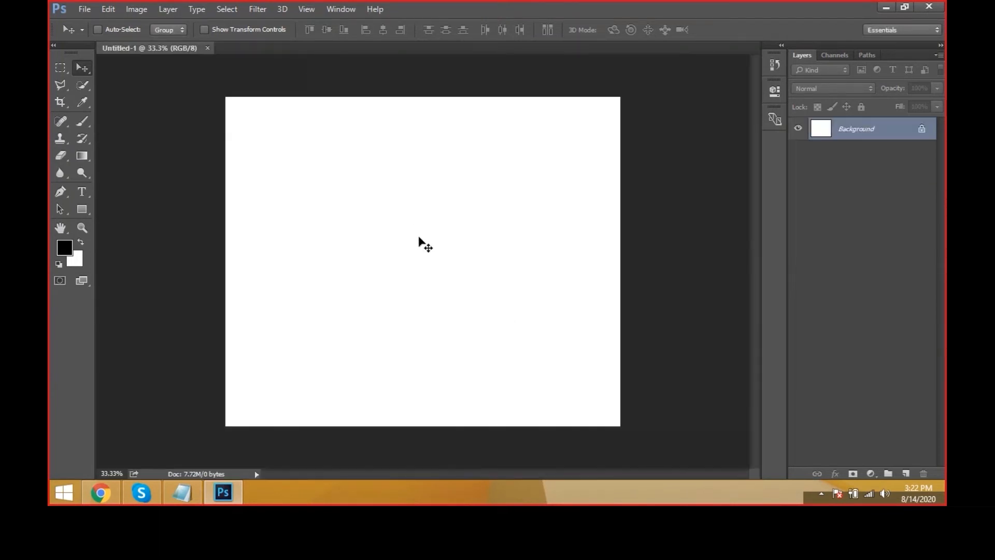
Step: Draw a rectangular marquee selection near the middle of the canvas and deselect it
left_click(61, 68)
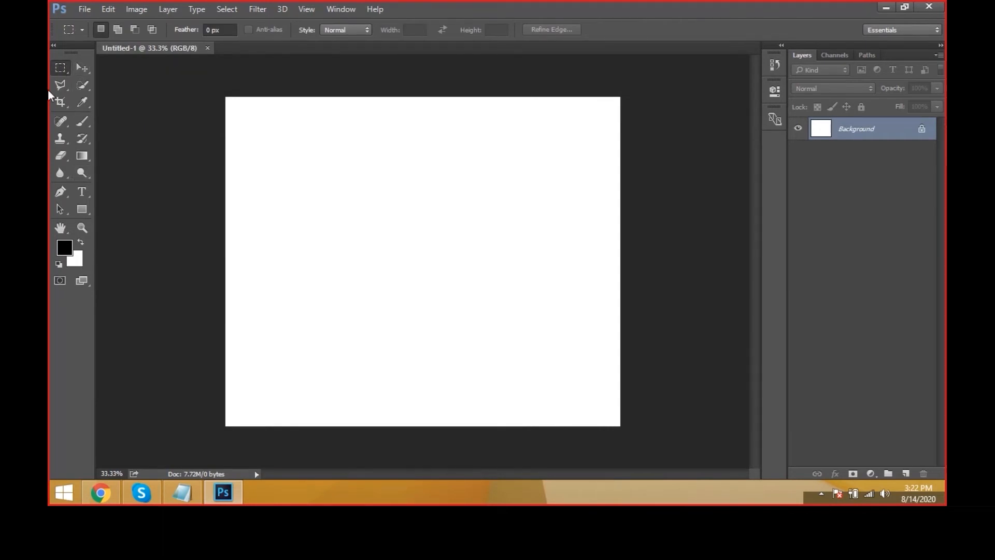
left_click(82, 67)
left_click(61, 67)
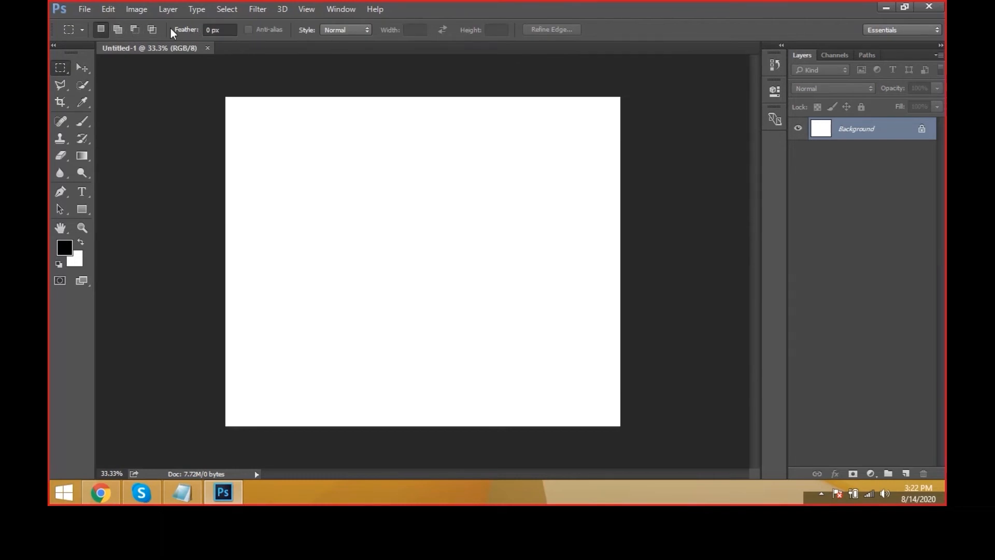
right_click(61, 72)
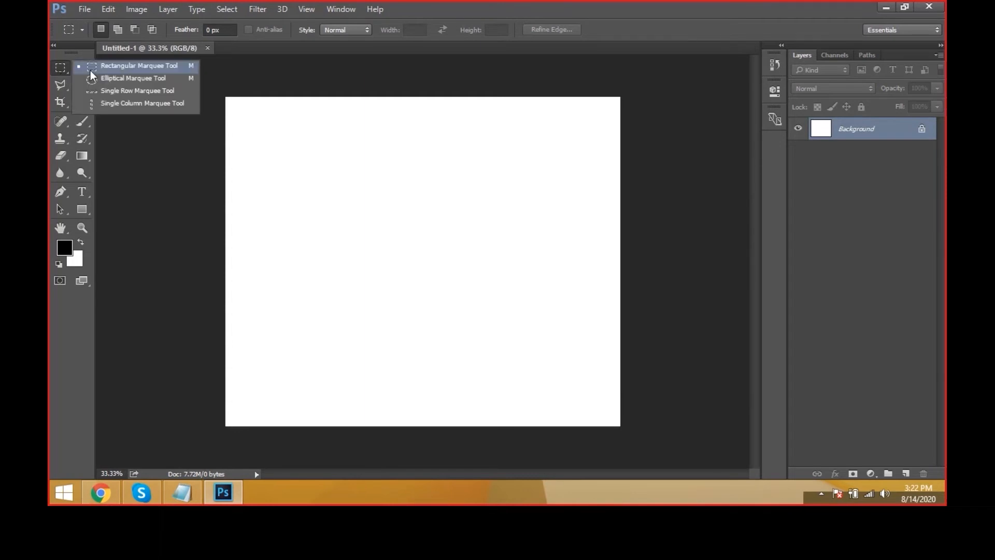
left_click(91, 72)
left_click_drag(327, 187, 431, 305)
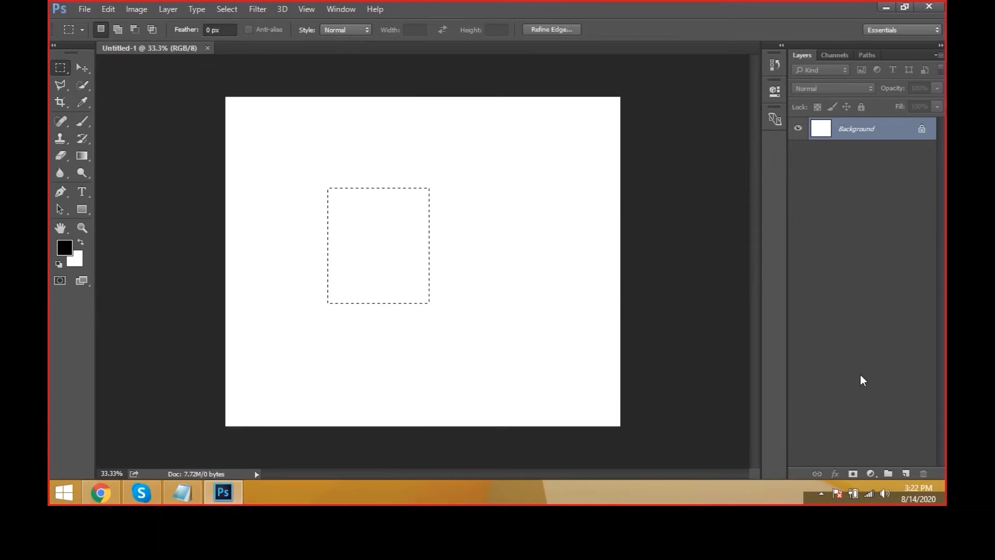
left_click(434, 229)
Step: Draw a rectangular selection near the canvas centre and add four smaller rectangles along its upper and right edges
right_click(61, 70)
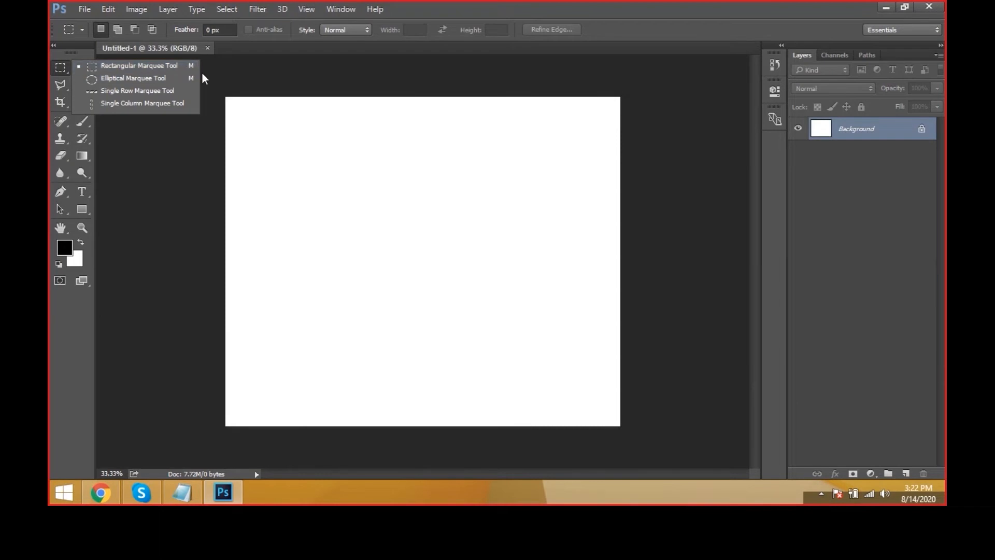
left_click(163, 68)
left_click_drag(326, 186, 447, 320)
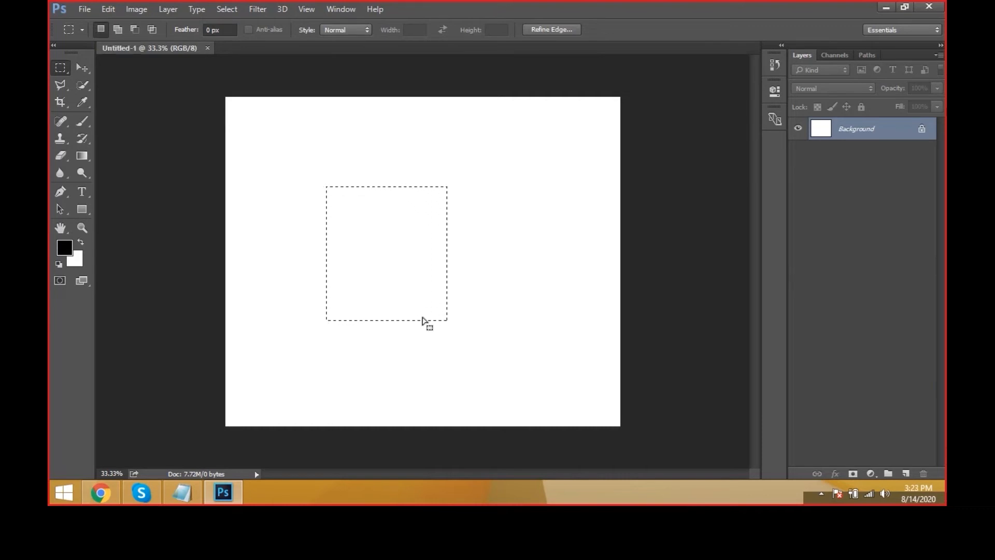
left_click(118, 30)
left_click_drag(313, 168, 337, 204)
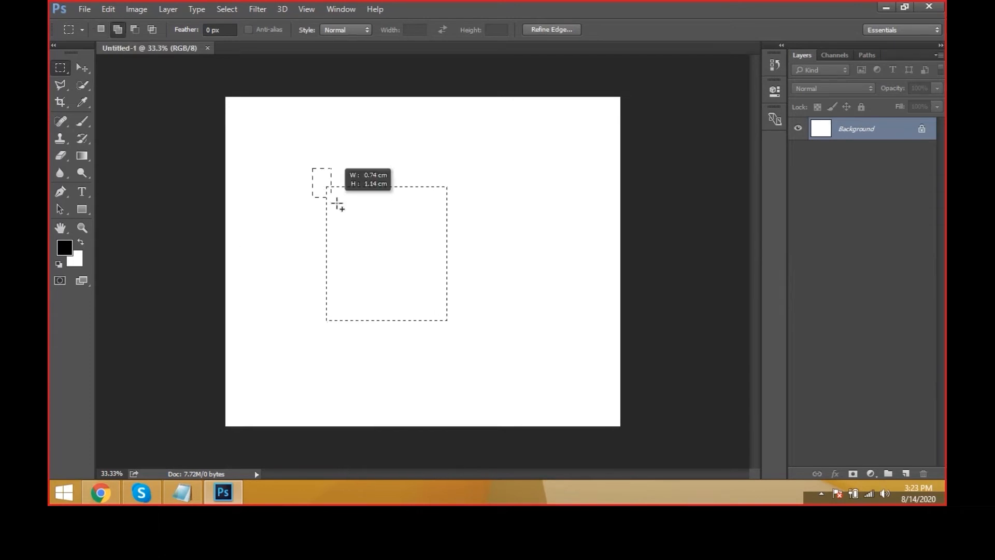
left_click_drag(384, 158, 437, 197)
left_click_drag(506, 188, 422, 225)
left_click_drag(524, 230, 433, 270)
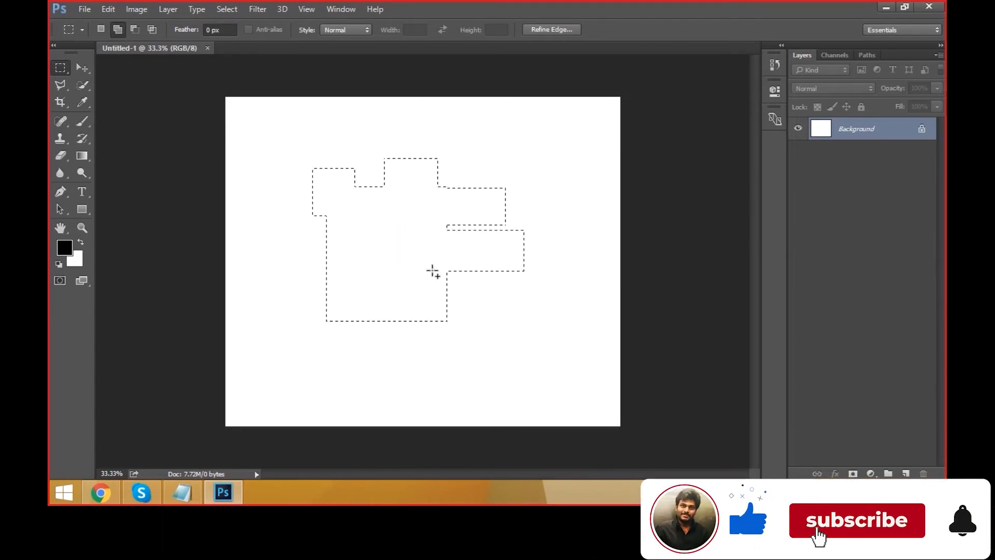
Step: Subtract four rectangular areas from the upper left, upper right and right side of the selection
left_click(140, 31)
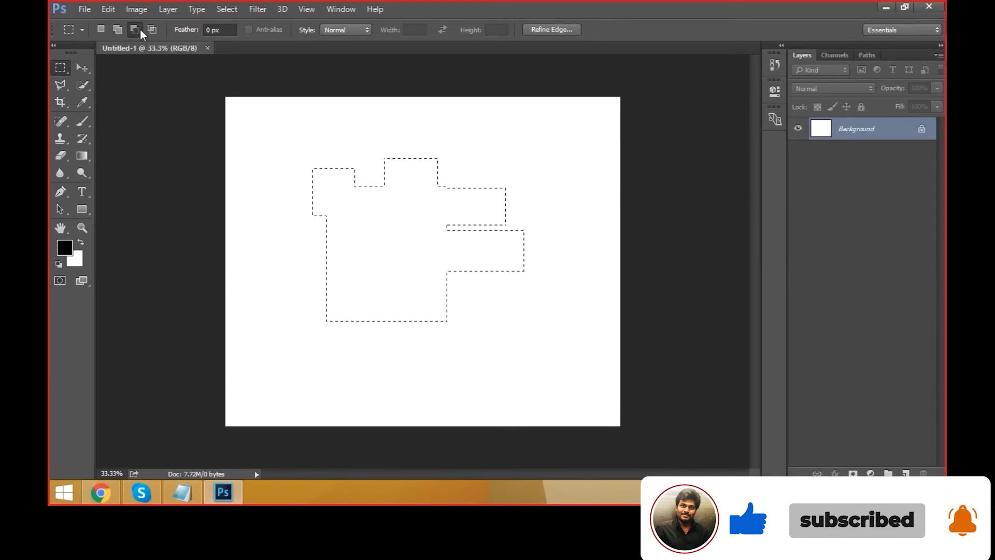
left_click_drag(289, 149, 357, 220)
left_click_drag(414, 128, 460, 224)
left_click_drag(527, 311, 472, 185)
left_click_drag(494, 292, 418, 188)
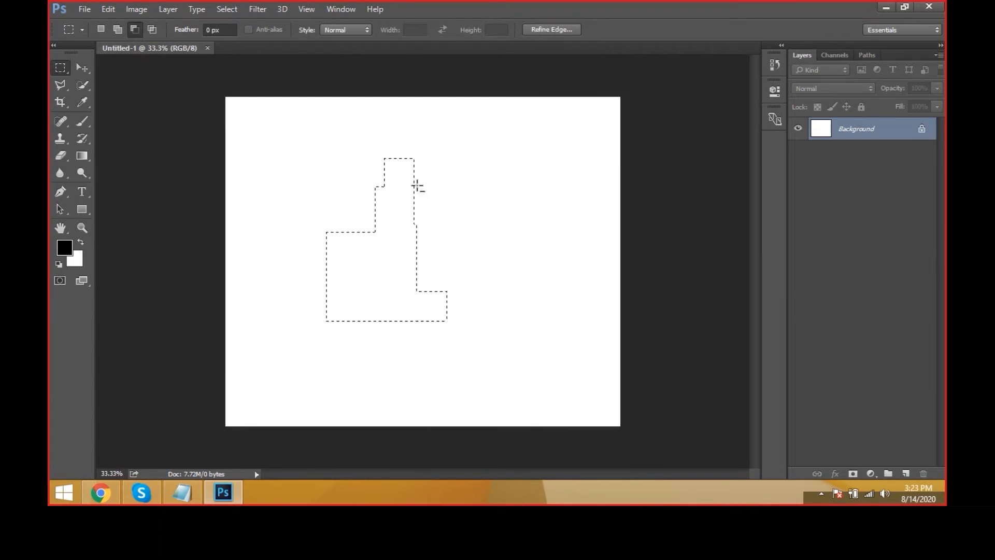
Step: Intersect the selection with a rectangle over its upper part, then deselect everything
left_click(153, 30)
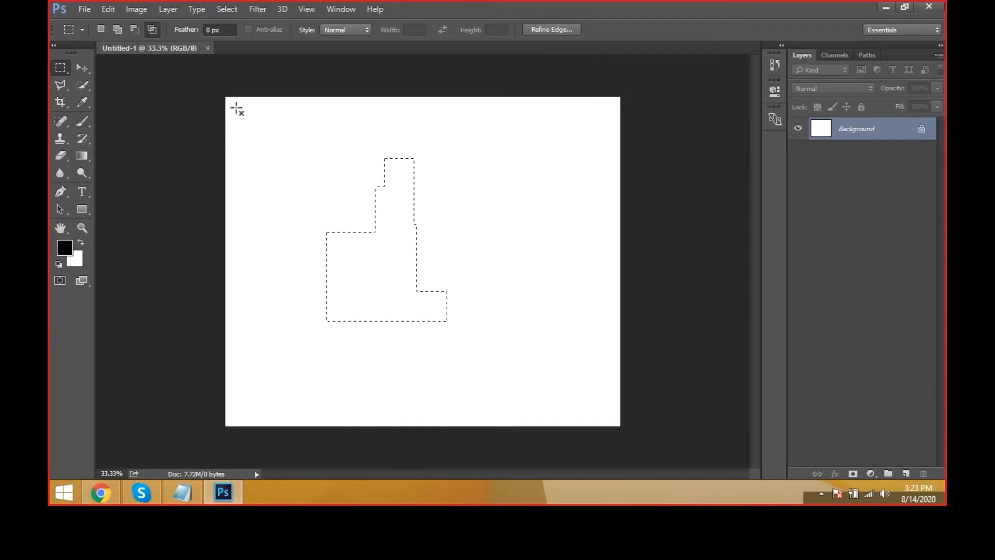
left_click_drag(341, 138, 468, 252)
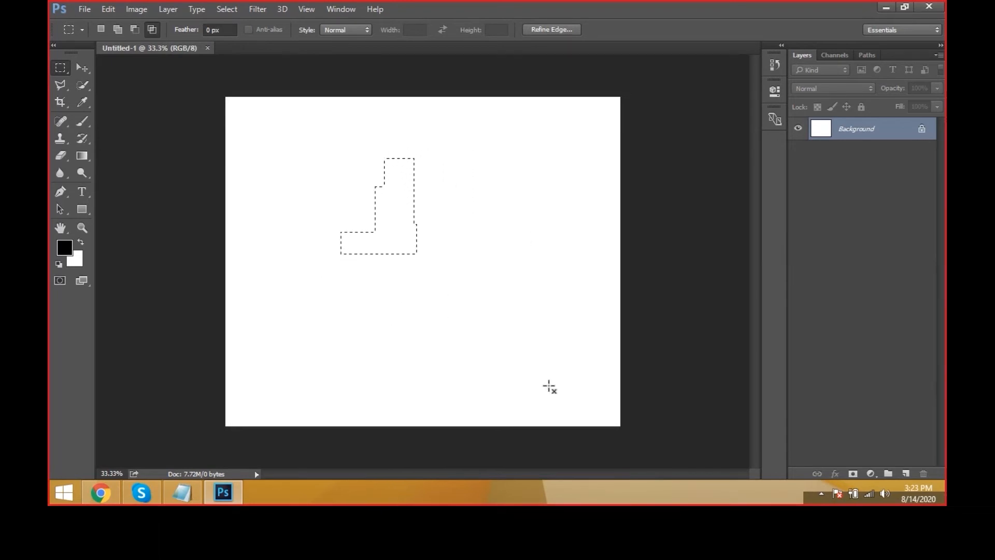
left_click(549, 386)
key("ctrl+z")
key("ctrl+d")
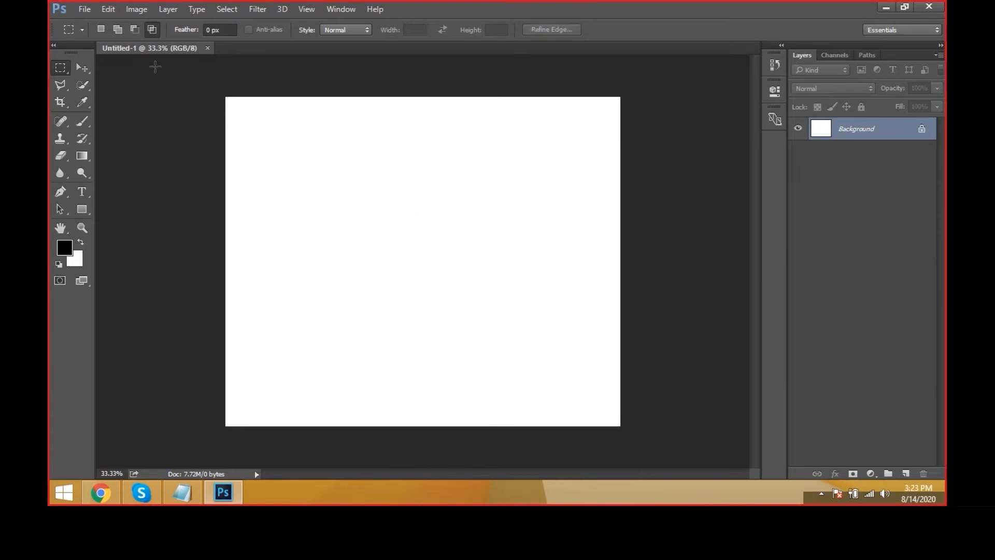
Step: Draw a long horizontal rectangular selection and add small tabs along its upper edge and three long legs below it
right_click(68, 71)
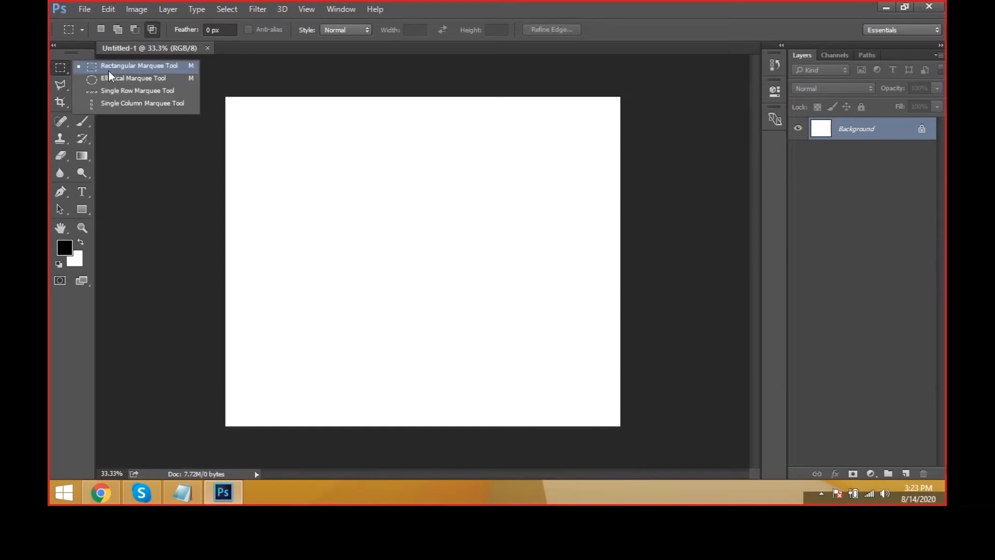
left_click(109, 70)
left_click_drag(257, 173, 508, 207)
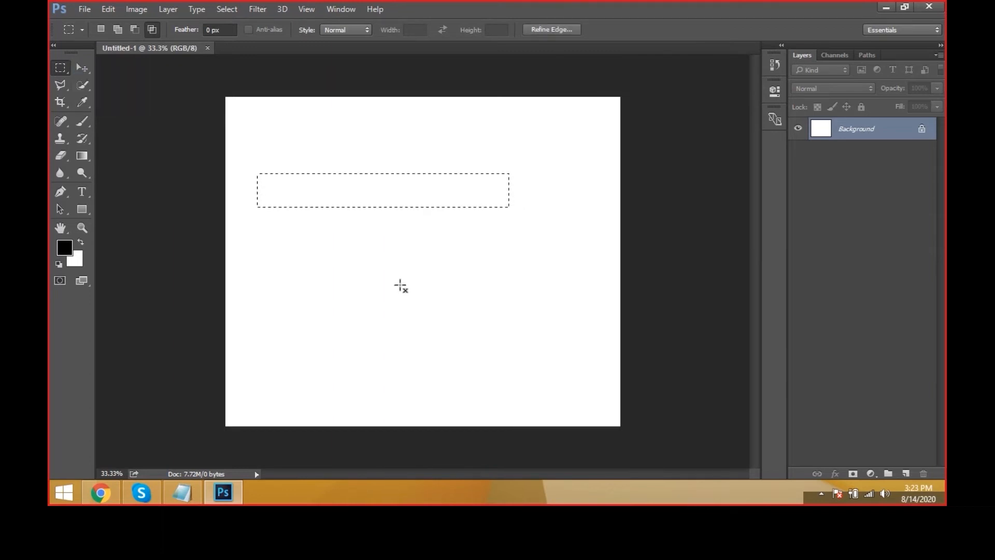
left_click_drag(269, 156, 285, 186)
left_click_drag(323, 152, 338, 184)
left_click_drag(379, 156, 402, 181)
left_click_drag(431, 154, 504, 181)
left_click_drag(442, 297, 420, 197)
left_click_drag(379, 315, 357, 196)
left_click_drag(307, 315, 288, 197)
Step: Subtract the left end and left leg from the selection, and undo the extra subtraction across the upper tabs
left_click(134, 30)
left_click_drag(250, 151, 349, 234)
left_click_drag(269, 177, 329, 326)
mouse_move(322, 118)
left_mouse_down()
mouse_move(406, 218)
mouse_move(500, 182)
mouse_move(520, 187)
left_mouse_up()
key("ctrl+z")
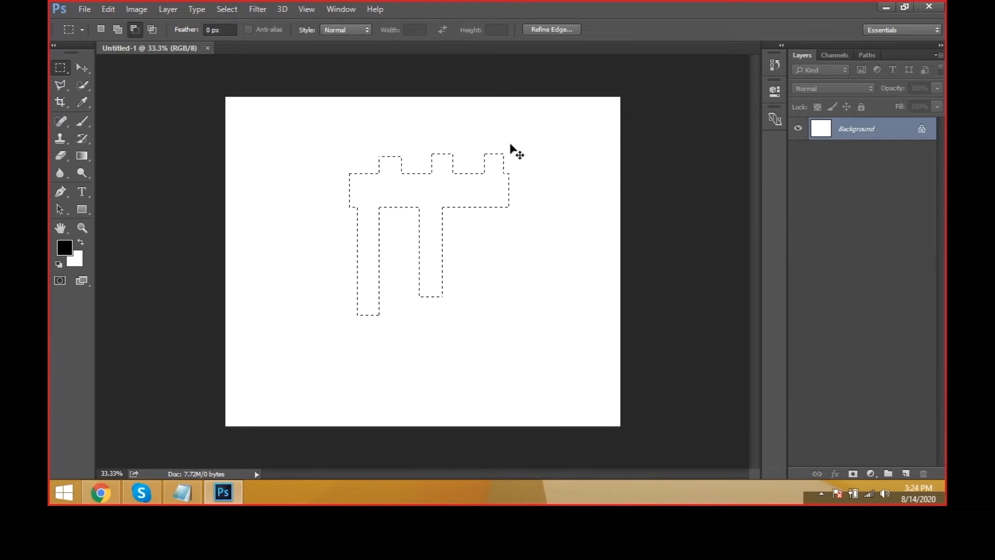
Step: Try intersecting the selection with a rectangle over its left portion, and undo the intersection
left_click(156, 30)
left_click_drag(378, 223, 405, 323)
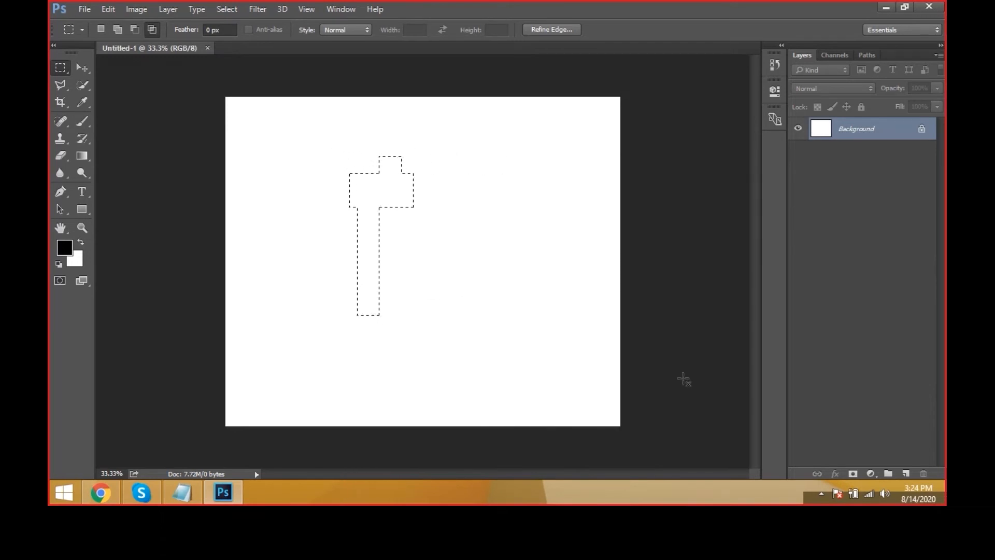
key("ctrl+z")
Step: Set the foreground color to red #f00202 and the background color to blue #0914ea
left_click(68, 253)
left_click(422, 142)
left_click(593, 104)
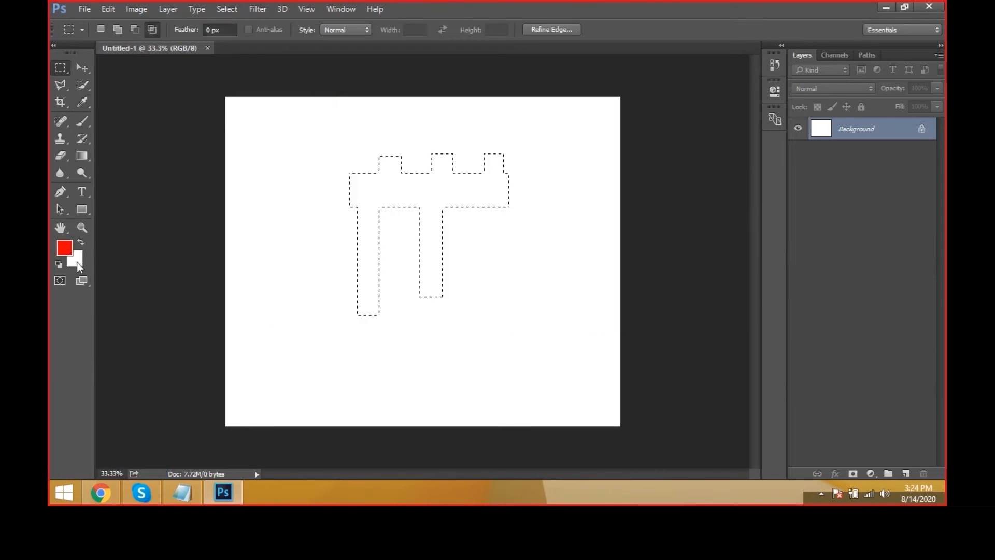
left_click(77, 262)
left_click(452, 124)
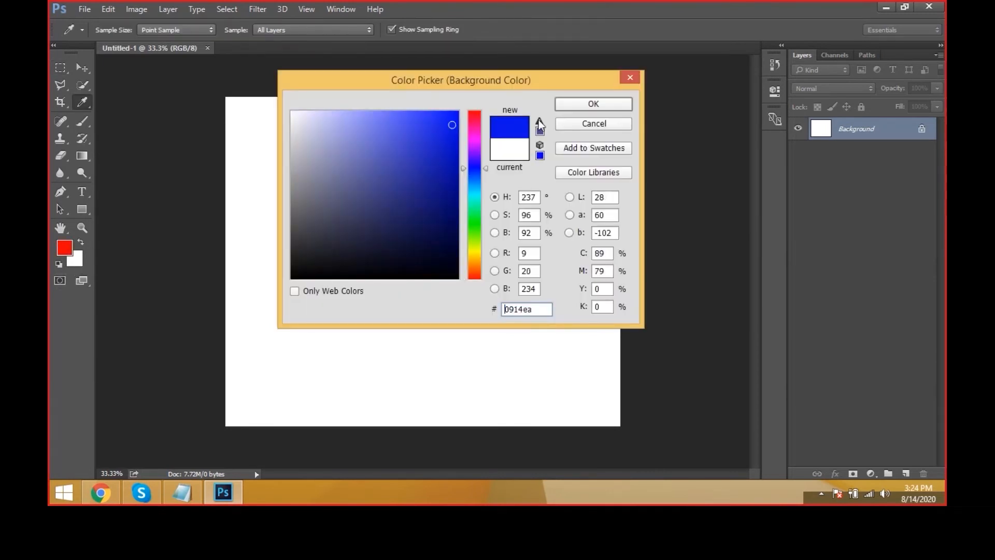
left_click(586, 105)
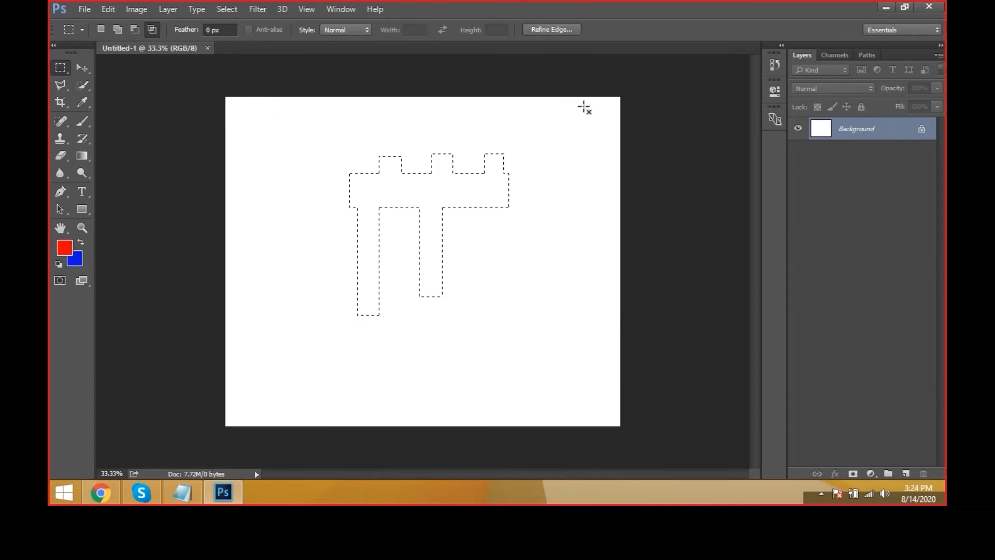
Step: Try different hues and shades for the foreground color and apply light cyan #73ffed
left_click(64, 249)
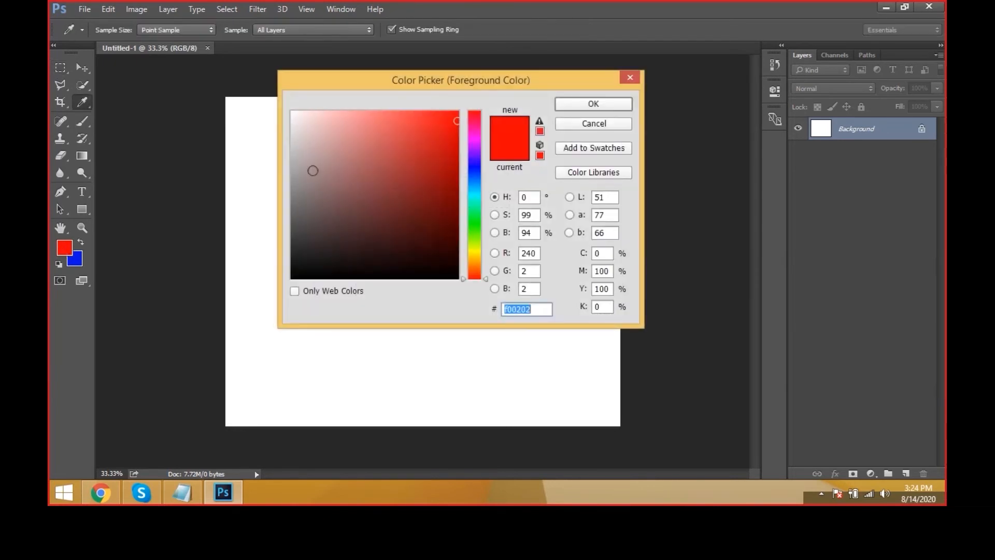
left_click(478, 132)
left_click_drag(484, 133, 477, 251)
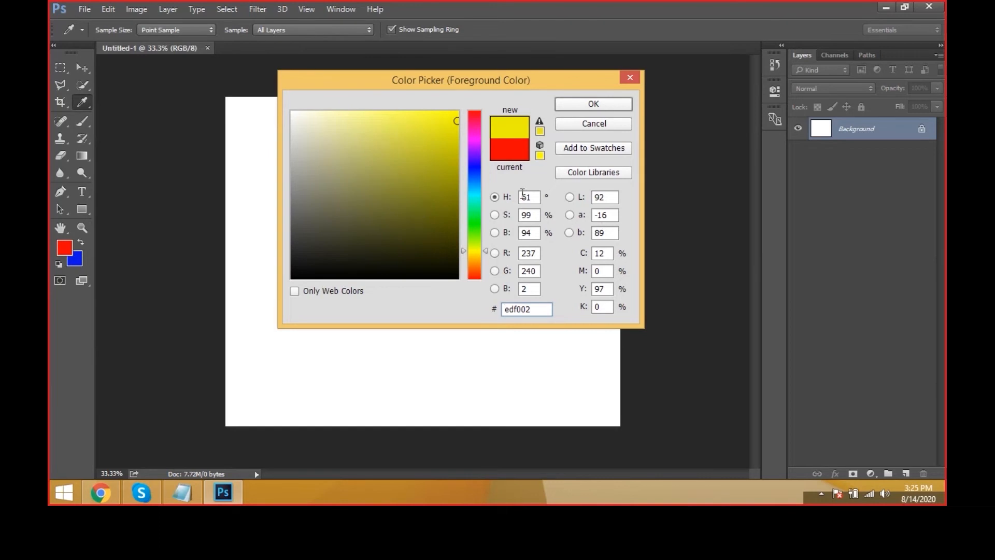
left_click(458, 114)
mouse_move(459, 114)
left_mouse_down()
mouse_move(369, 125)
mouse_move(318, 166)
left_mouse_up()
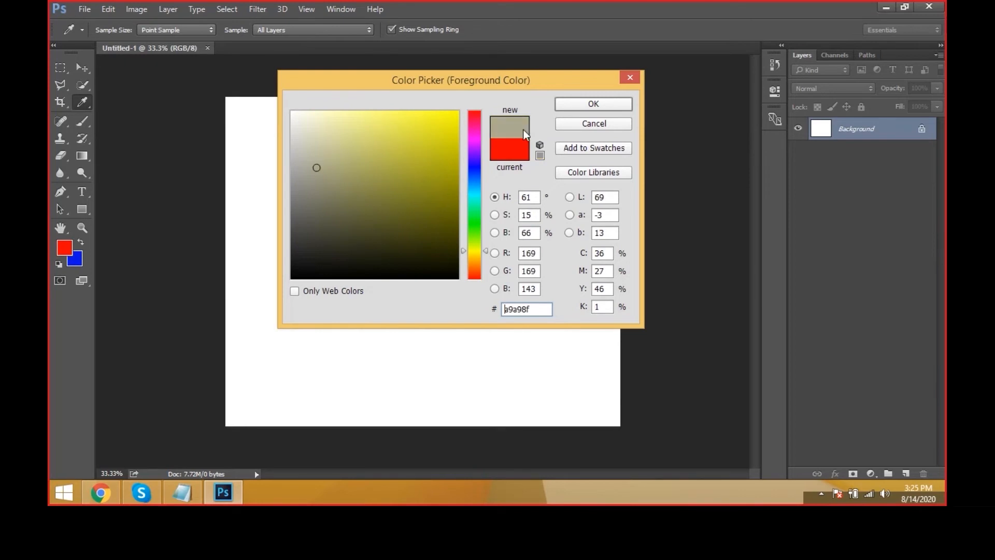
left_click(426, 203)
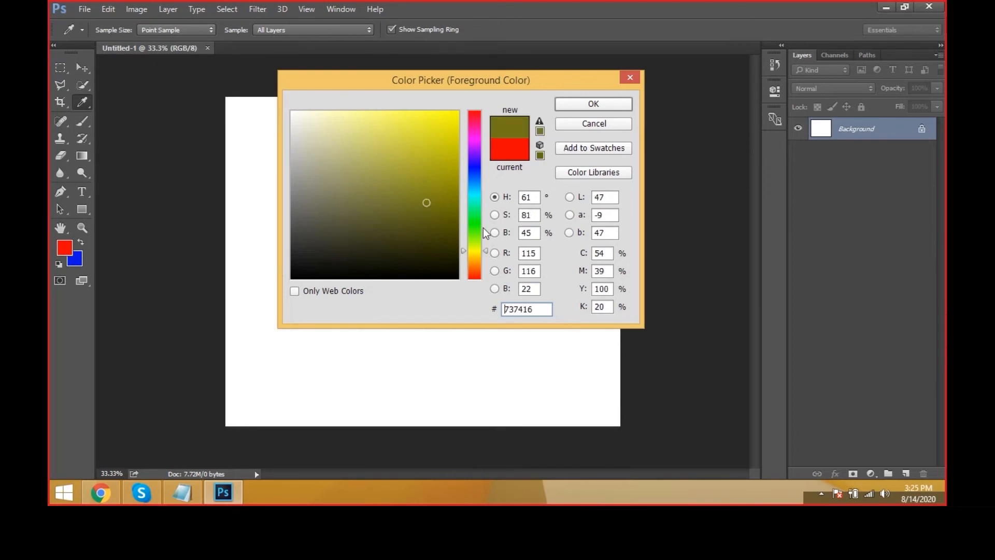
mouse_move(487, 254)
left_mouse_down()
mouse_move(487, 199)
mouse_move(439, 194)
mouse_move(457, 137)
left_mouse_up()
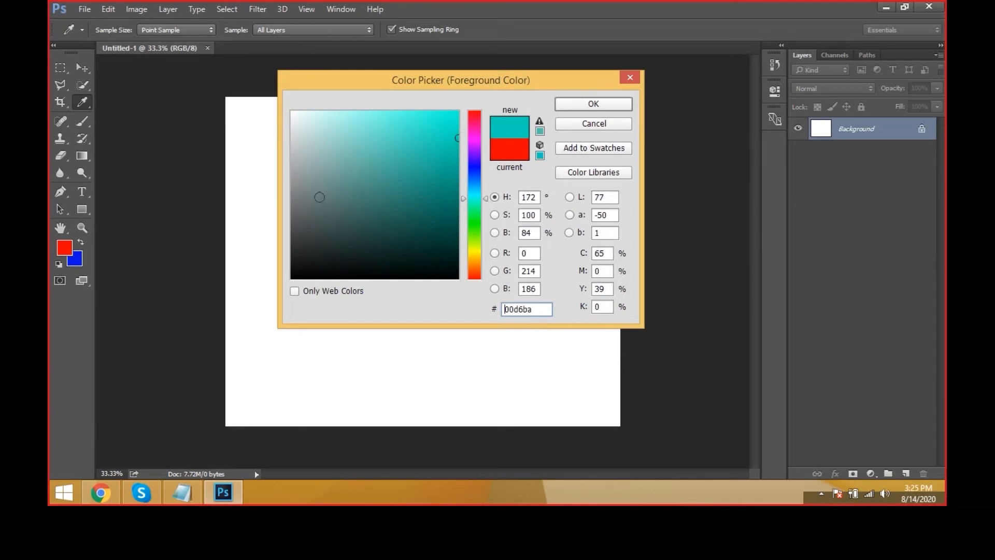
left_click_drag(315, 119, 352, 95)
mouse_move(447, 116)
left_mouse_down()
mouse_move(462, 108)
mouse_move(437, 182)
mouse_move(444, 196)
mouse_move(433, 164)
mouse_move(452, 206)
mouse_move(464, 119)
mouse_move(392, 156)
mouse_move(377, 119)
mouse_move(409, 125)
mouse_move(461, 111)
left_mouse_up()
left_click_drag(404, 153, 383, 108)
left_click(594, 104)
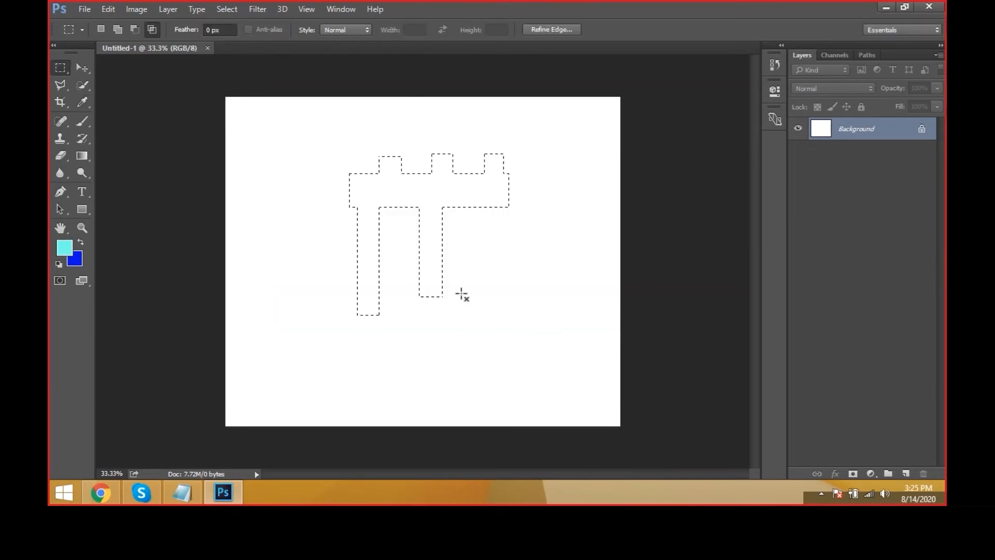
Step: Set the foreground color to bright red #f80404
left_click(71, 248)
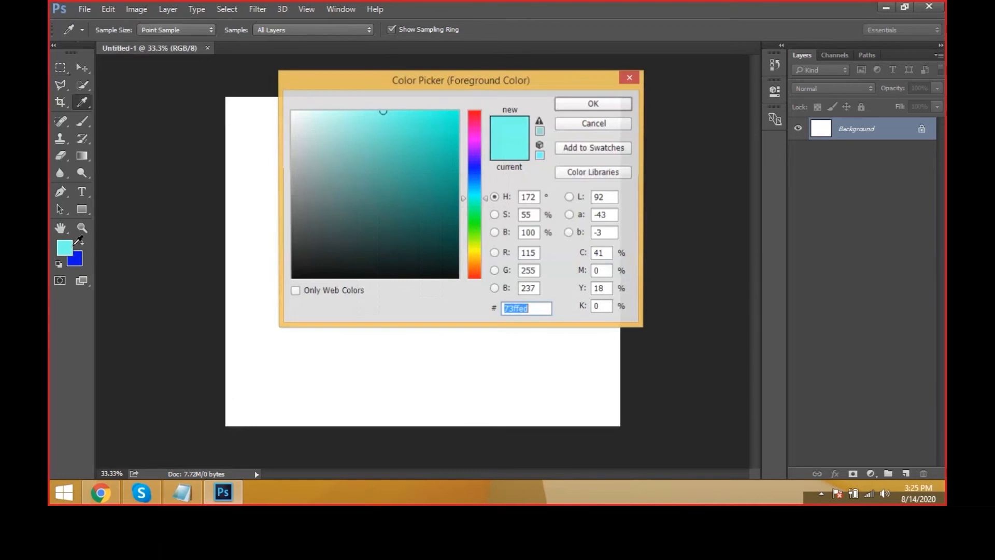
left_click_drag(474, 181, 475, 111)
left_click(455, 116)
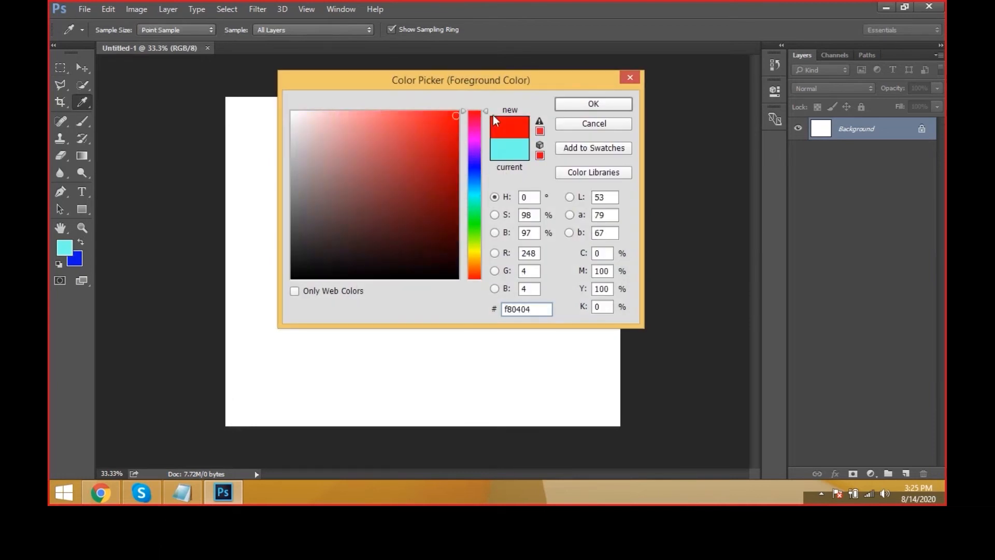
left_click(578, 108)
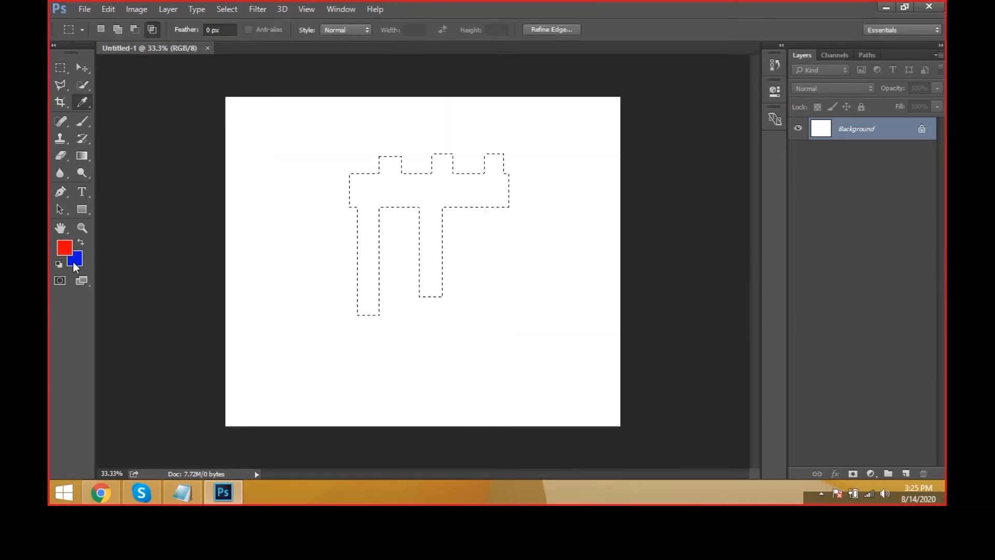
Step: Set the background color to yellow and fill the selection with the red foreground color
left_click(74, 263)
left_click(454, 113)
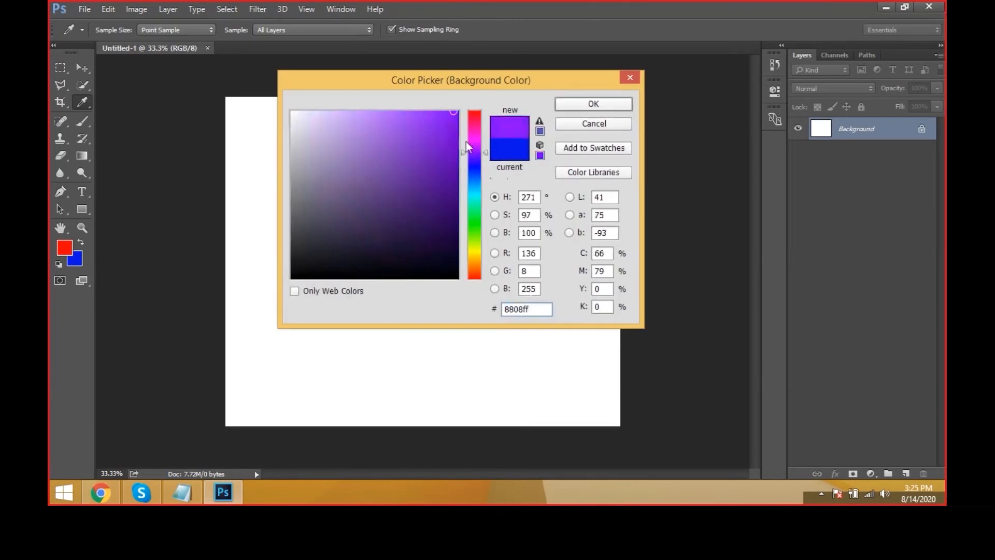
left_click_drag(475, 152, 475, 250)
left_click(459, 125)
left_click(584, 109)
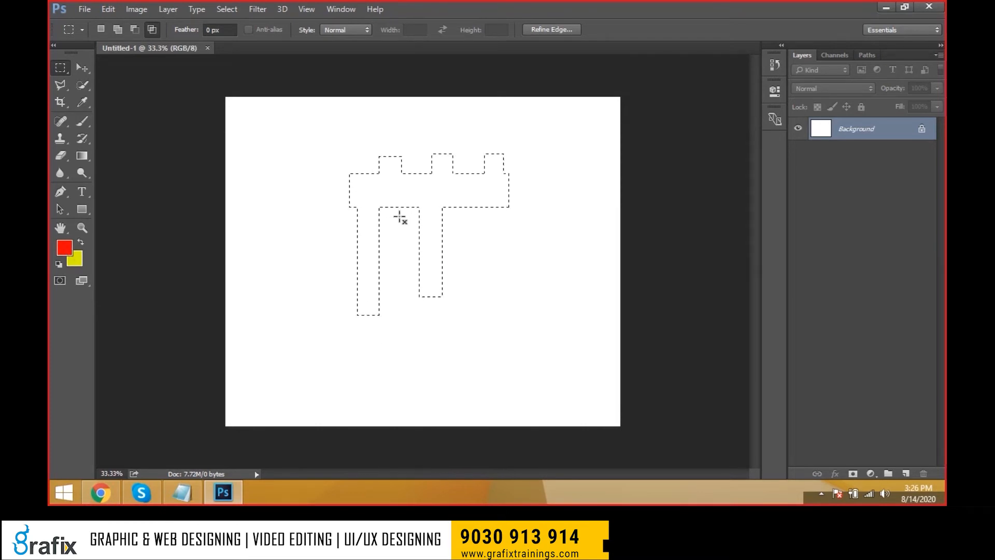
key("alt+BackSpace")
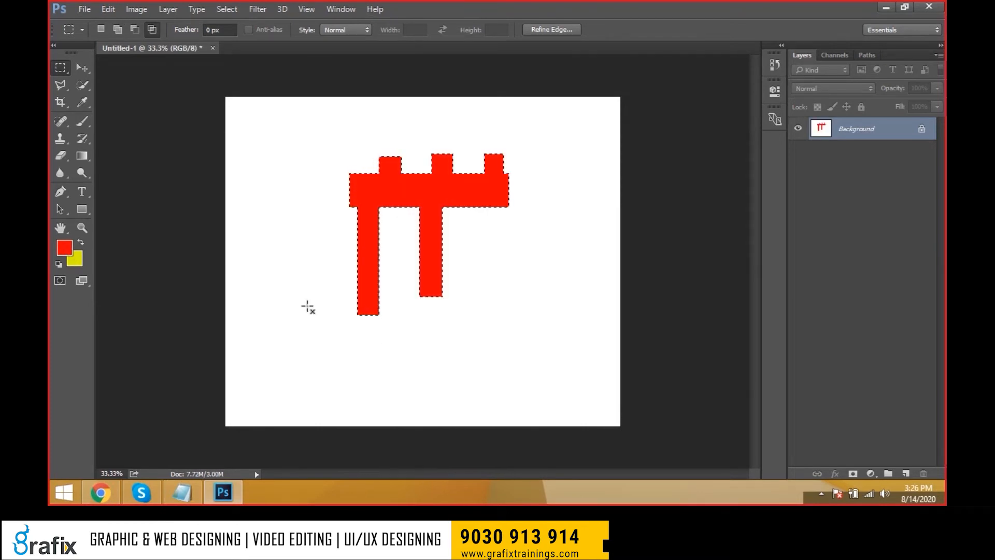
Step: Switch to Notepad and add the line "Alt+Backspace = To fill the front color" below the new-document shortcut note
left_click(183, 493)
left_click(334, 340)
type("Alt+")
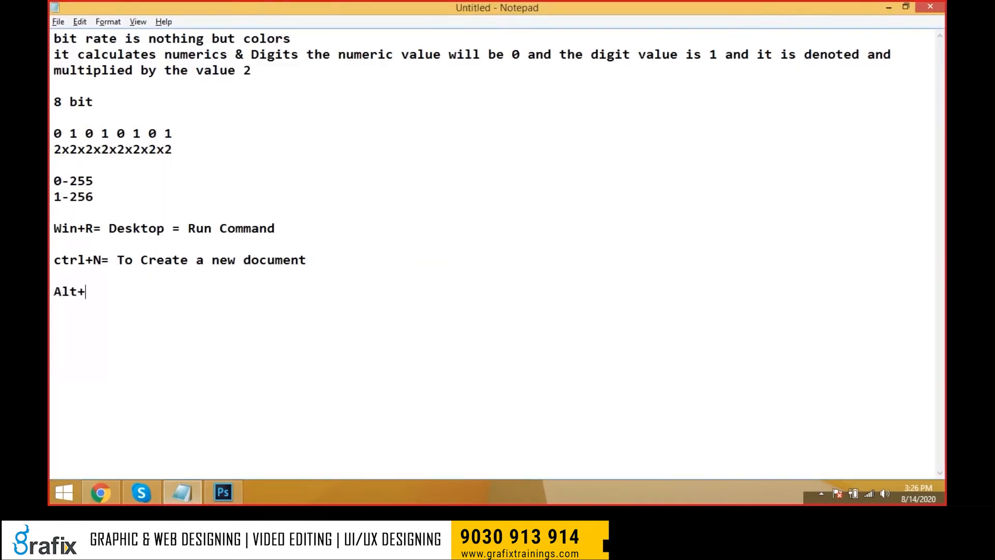
type("Backsa")
key("BackSpace")
type("pace")
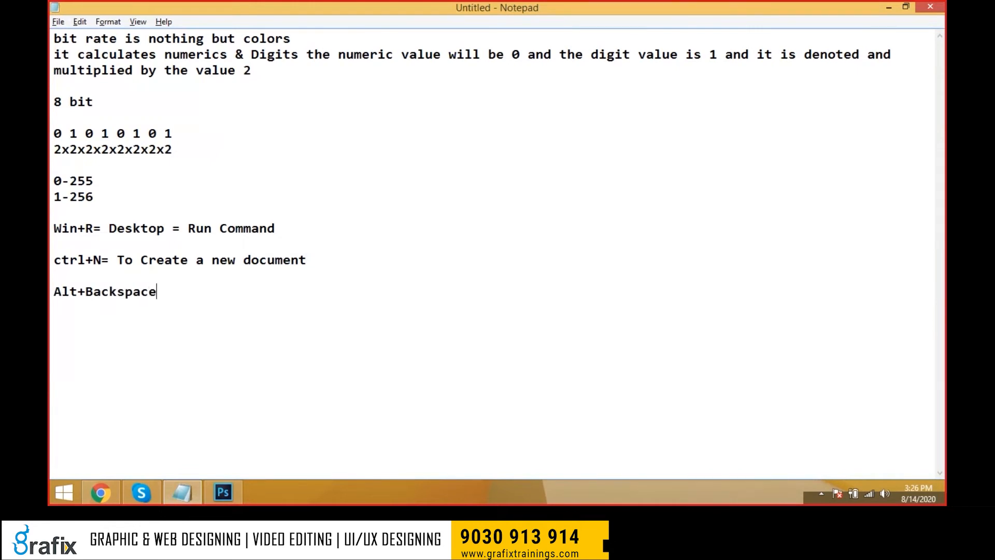
type(" = To fill the b")
key("BackSpace")
type("b")
key("BackSpace")
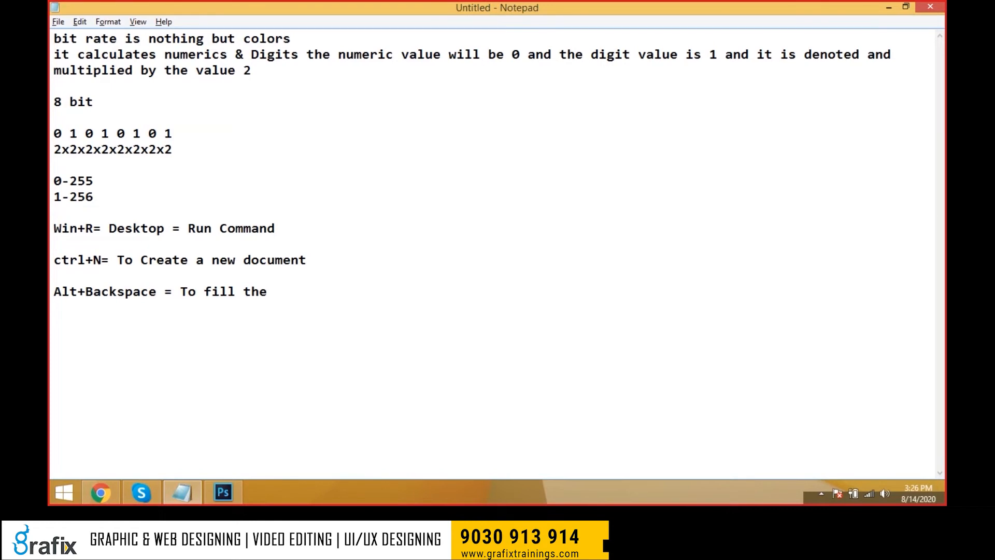
type("fro")
type("nt color")
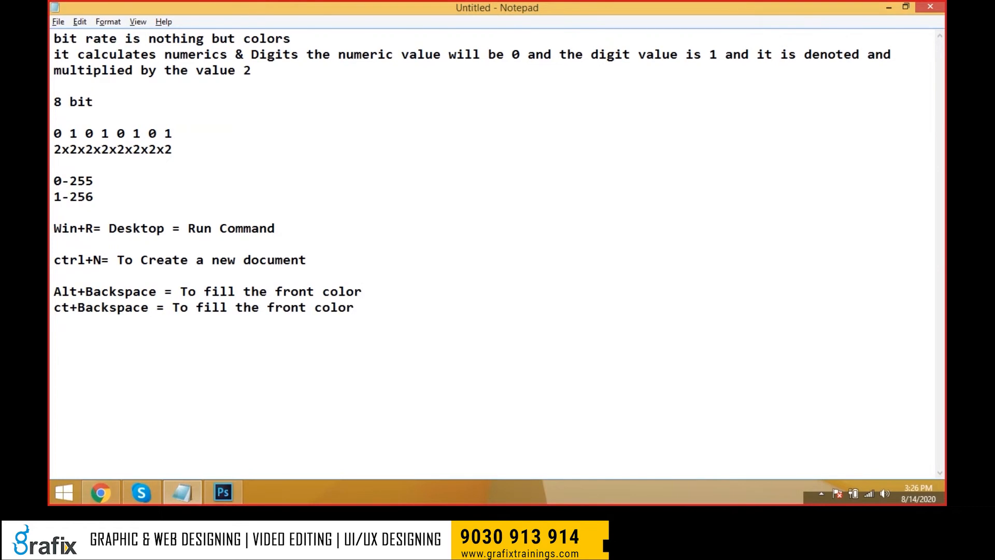
Step: Complete the copied line so it reads "ctrl+Backspace = To fill the Back color"
type("rl")
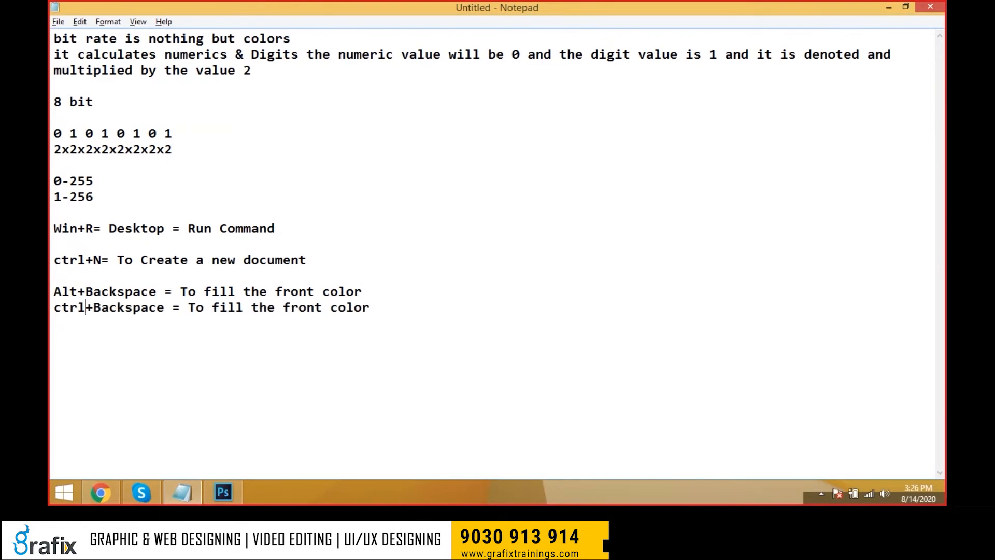
double_click(298, 308)
type("Bck")
key("BackSpace")
key("BackSpace")
type("ack")
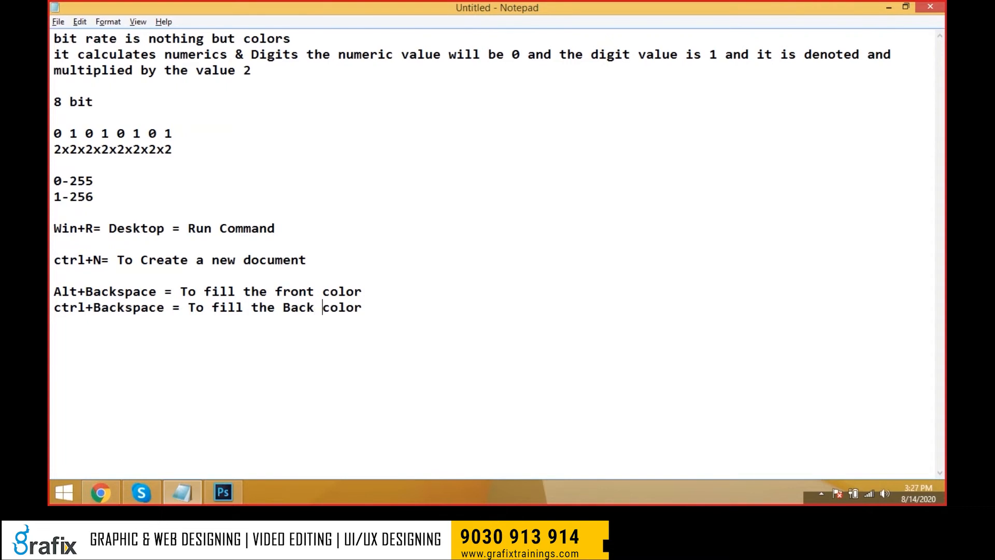
Step: Switch to Photoshop, fill the selection with the yellow background color and again with the red foreground color, and deselect it
key("alt+Tab")
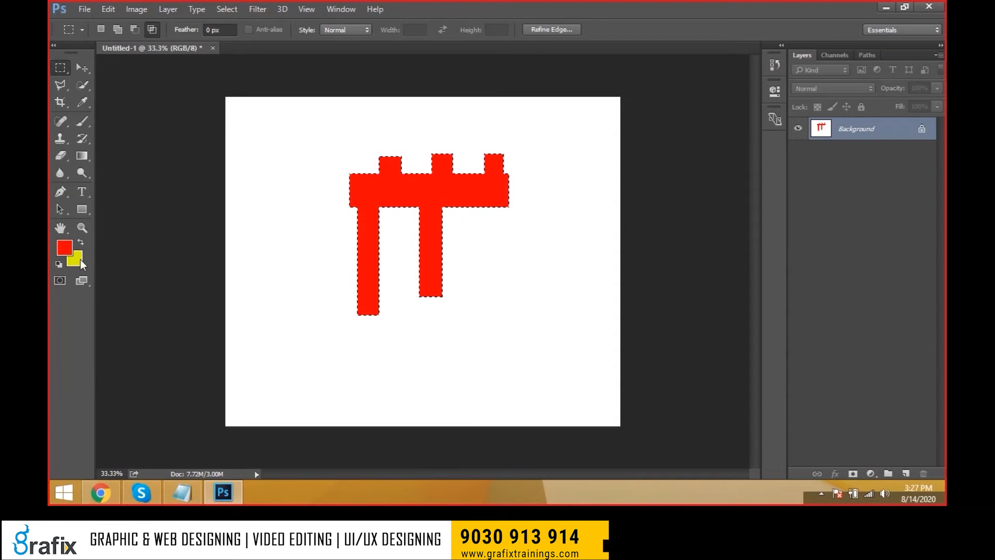
key("ctrl+BackSpace")
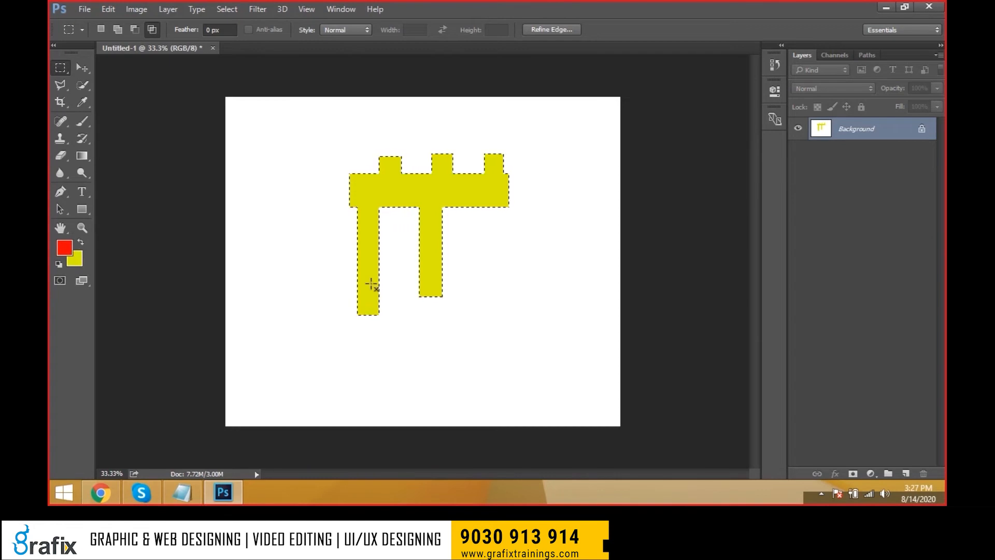
key("alt+BackSpace")
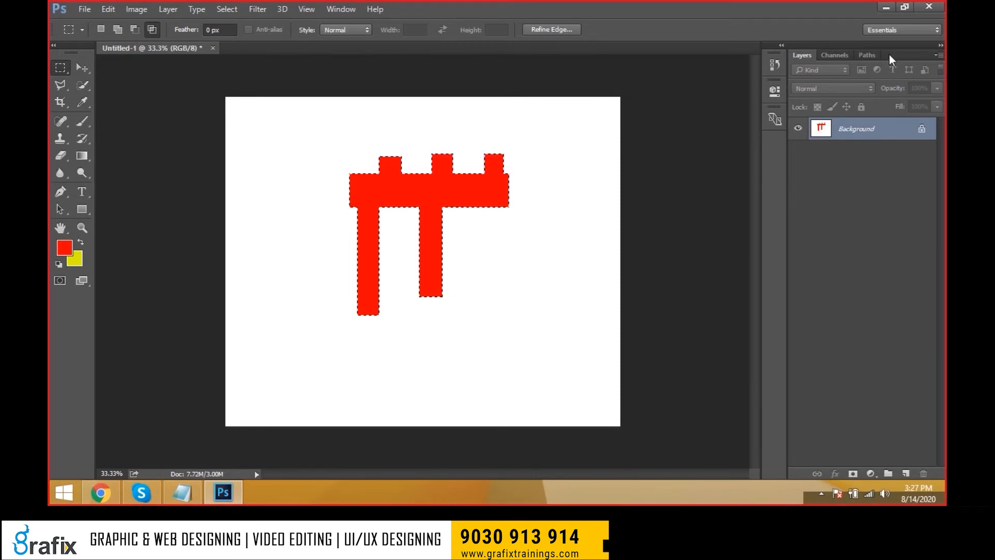
left_click_drag(902, 46, 945, 63)
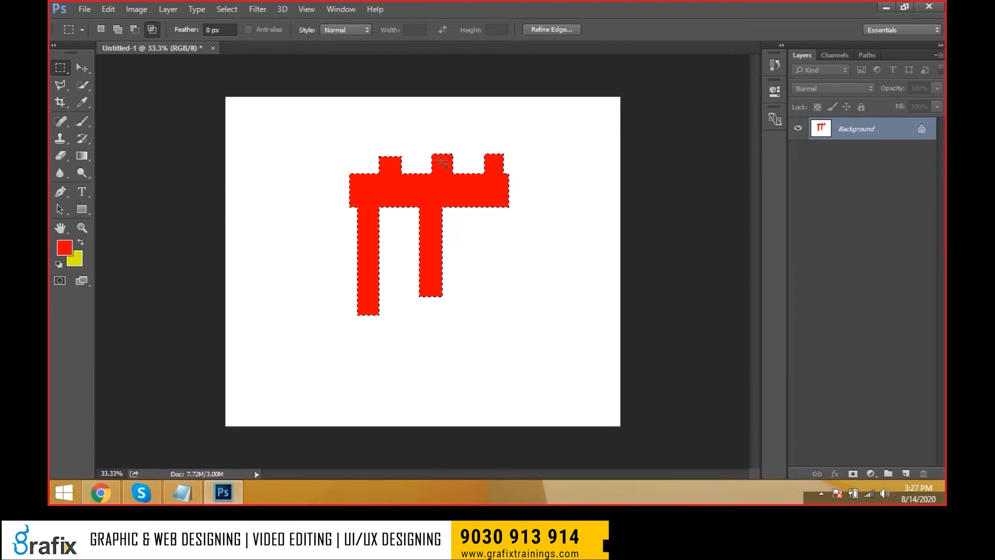
left_click(445, 280)
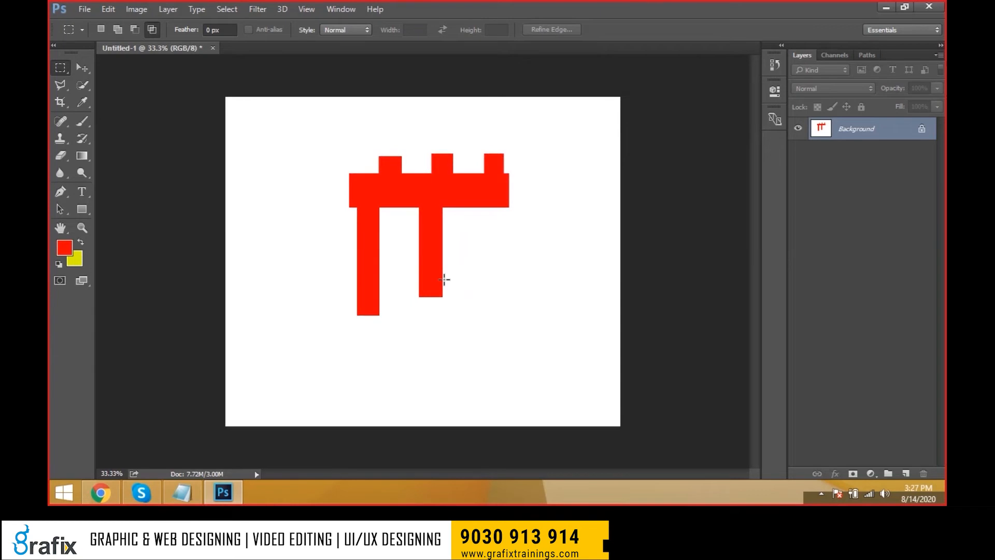
Step: Switch to Notepad and add the line "ctrl+D= To Deselect the Selection", separated from the fill shortcuts by a blank line
key("alt+Tab")
left_click(419, 312)
key("Return")
key("Return")
type("ctrl+D= To")
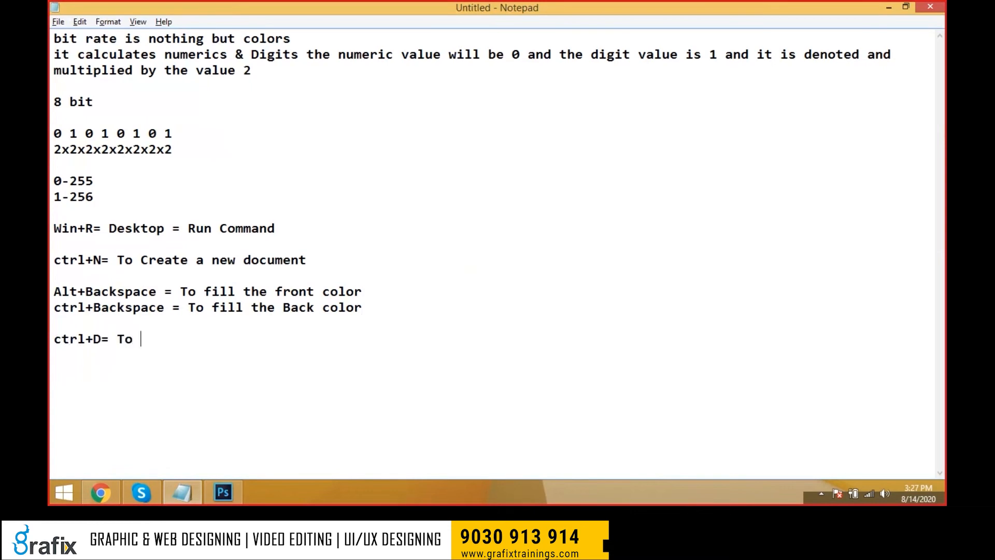
type(" Deselect the Sele")
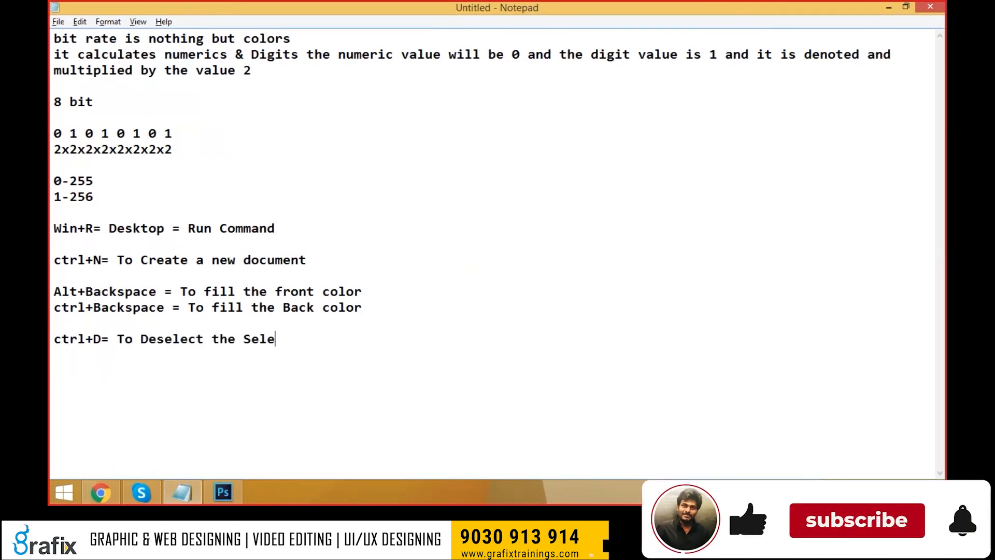
type("ction")
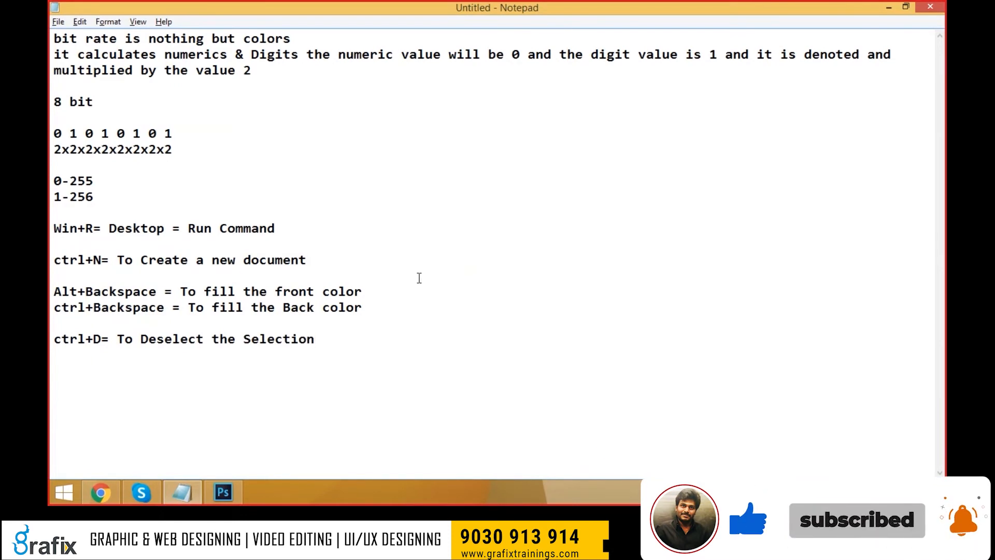
Step: Switch to Photoshop, select a small rectangle in the canvas's lower-left area and fill it with the red foreground color using the Paint Bucket
key("alt+Tab")
right_click(62, 68)
left_click(87, 67)
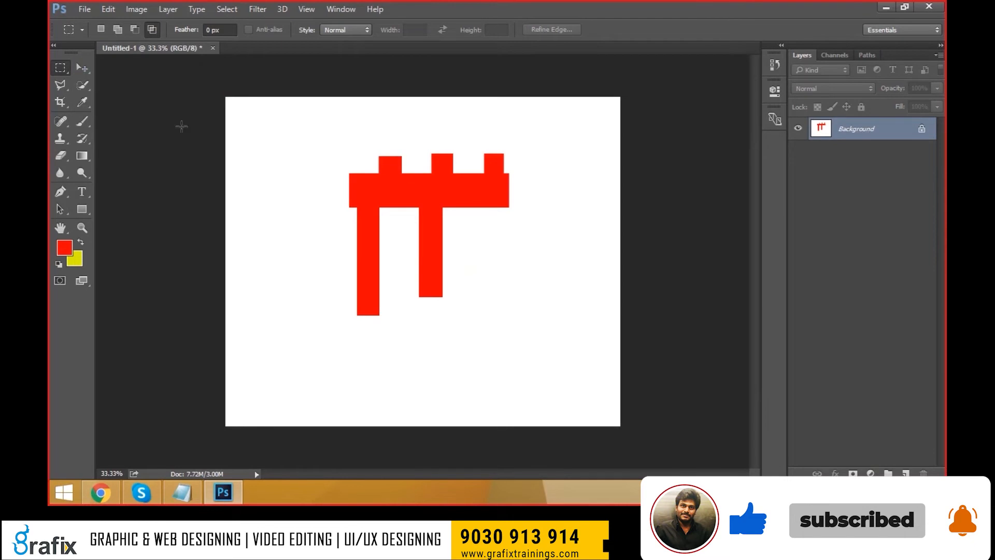
left_click_drag(272, 321, 340, 399)
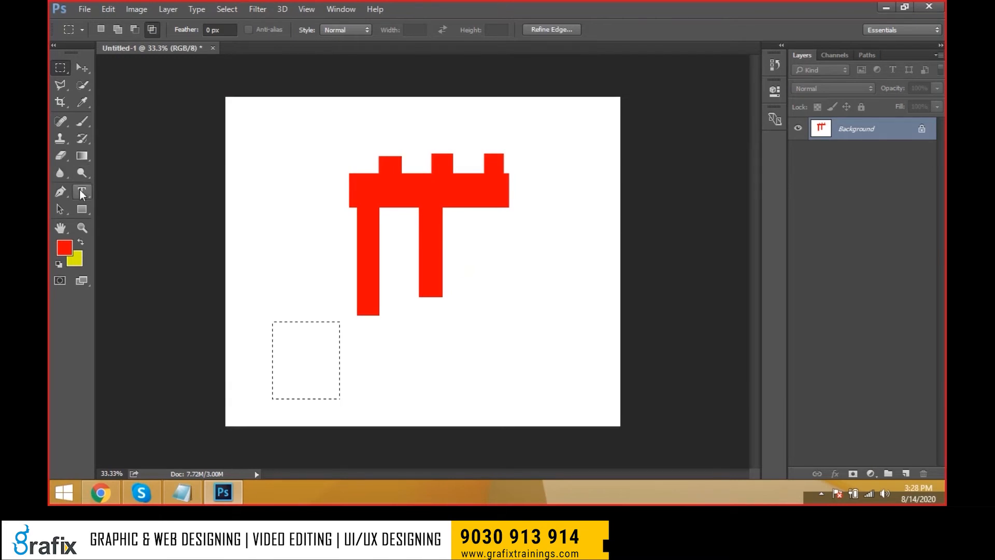
left_click_drag(86, 156, 120, 165)
left_click(295, 360)
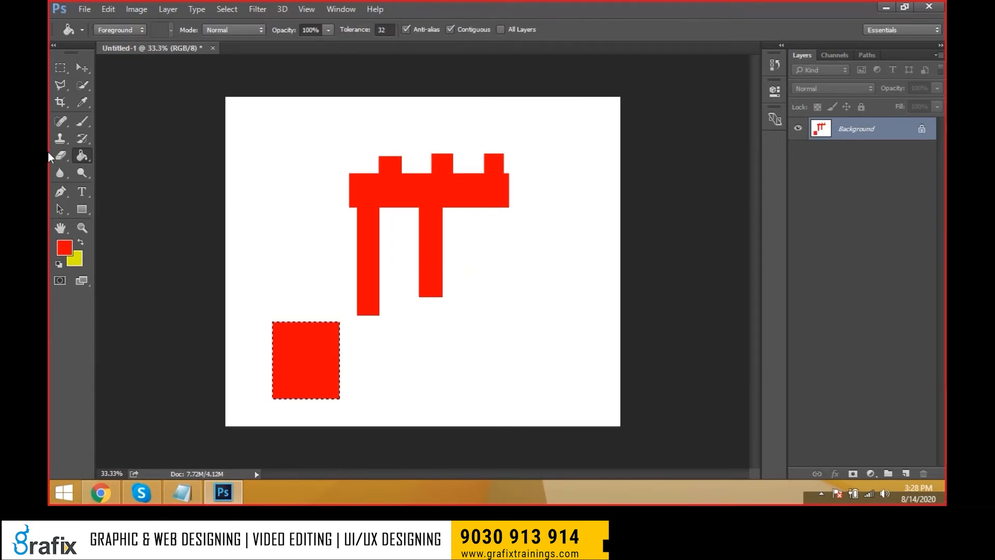
left_click_drag(85, 154, 108, 163)
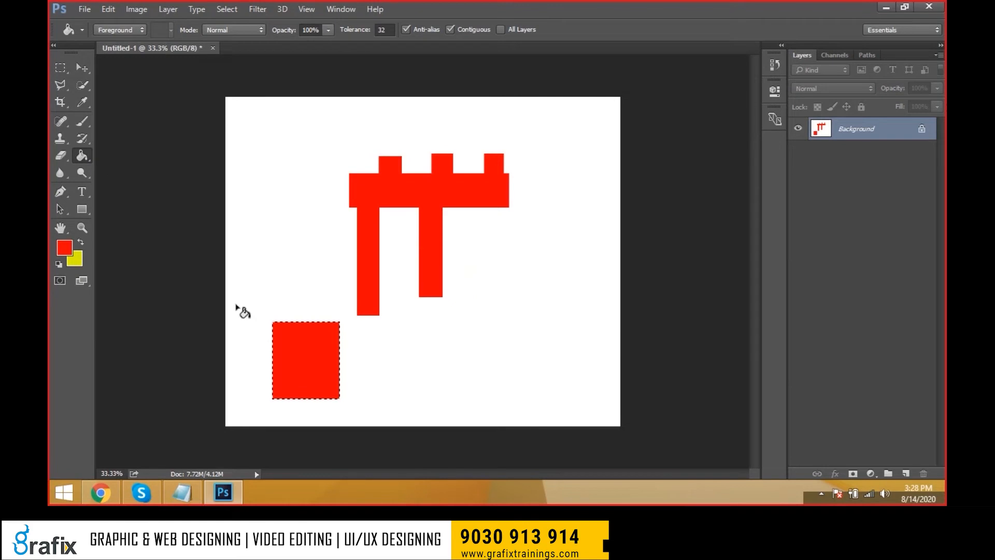
left_click(284, 337)
Step: Select a large circle in the canvas's lower-right area with the Elliptical Marquee and add two small ear-like ellipses to its upper edge
left_click_drag(60, 67, 143, 76)
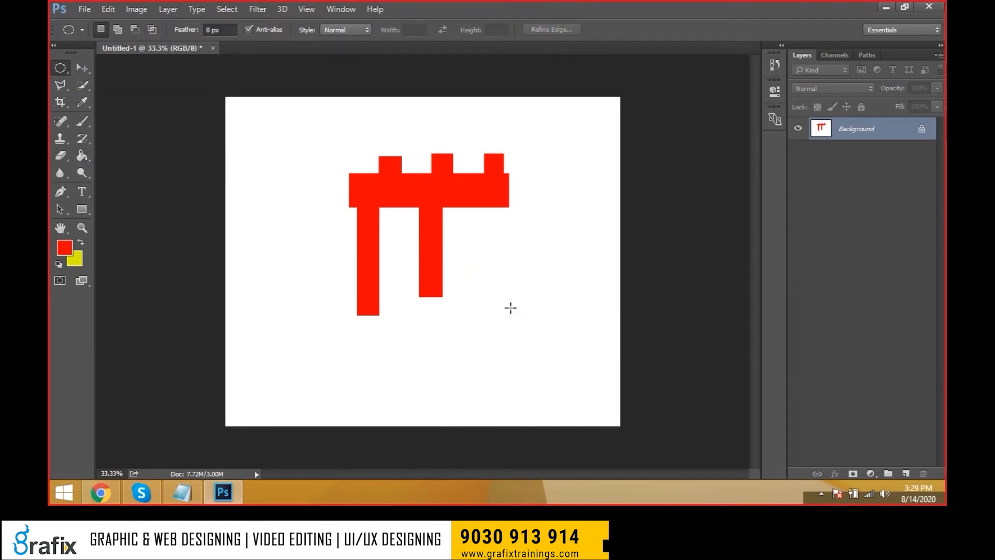
left_click_drag(478, 280, 587, 409)
left_click(587, 409)
left_click_drag(463, 281, 606, 408)
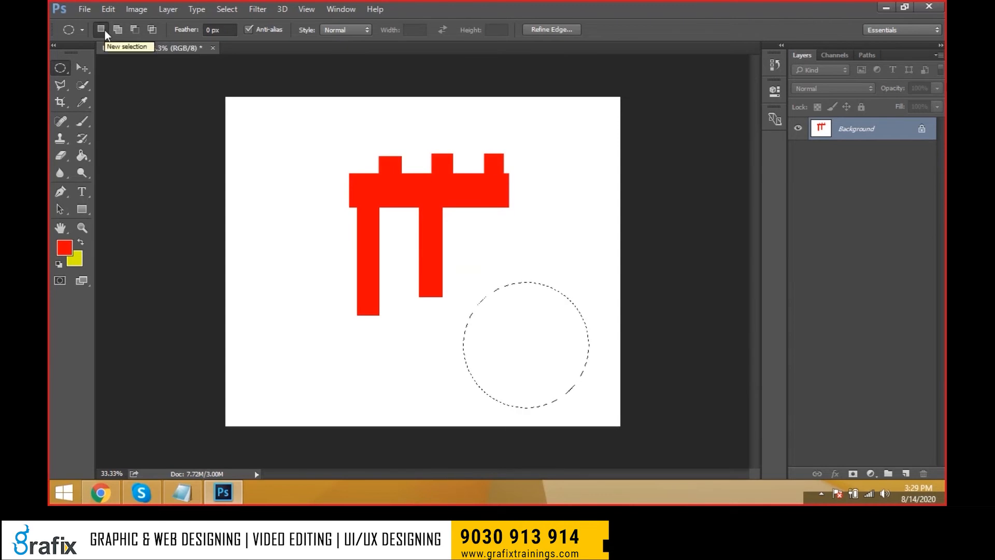
left_click(118, 29)
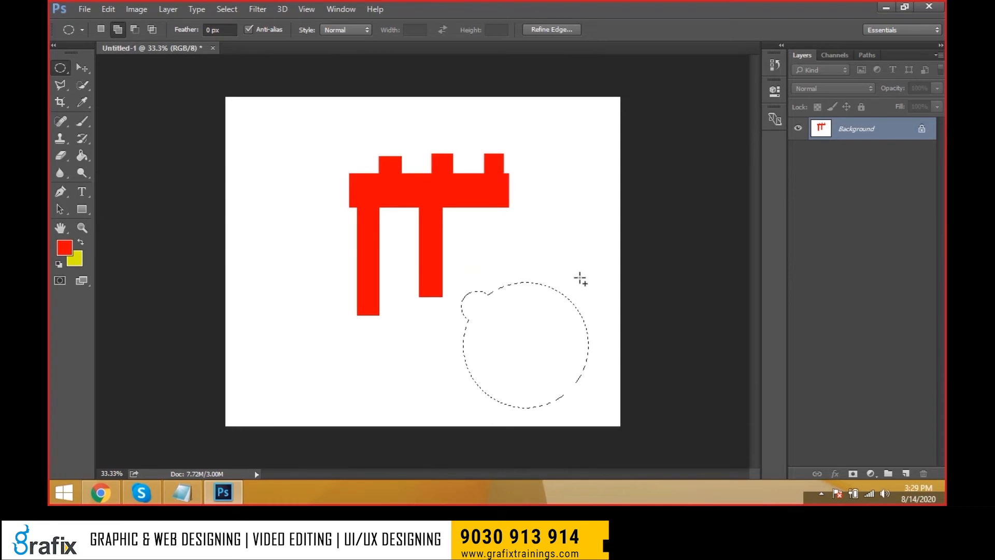
left_click_drag(541, 307, 542, 307)
Step: Subtract ellipses for two eyes, a nose and a mouth from the face selection, and try intersecting it with another ellipse
left_click(135, 30)
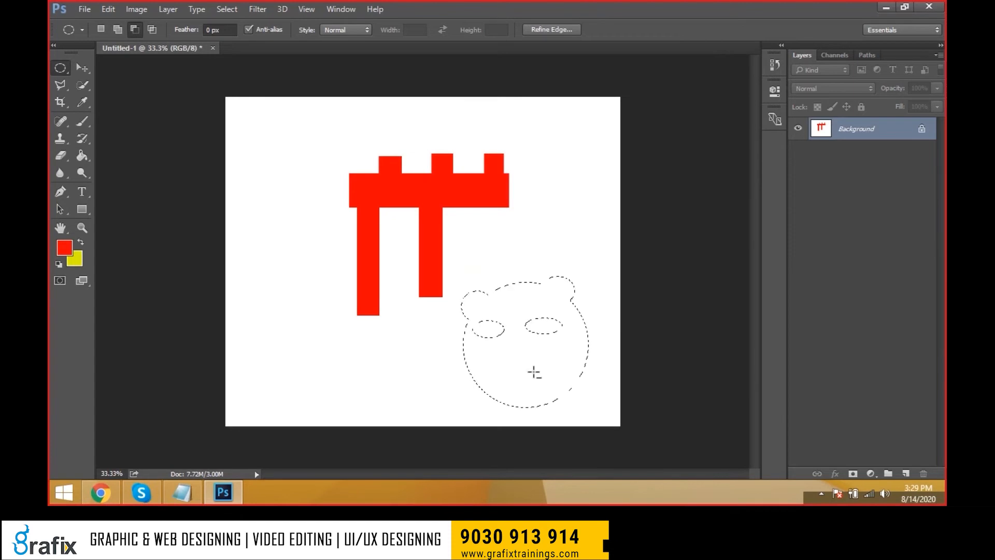
left_click_drag(508, 380, 535, 391)
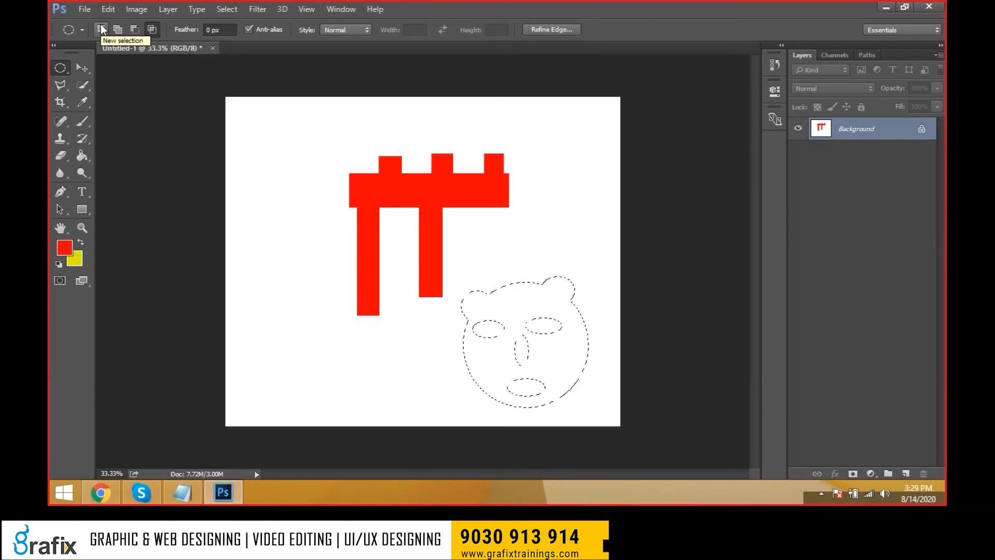
left_click_drag(432, 280, 526, 427)
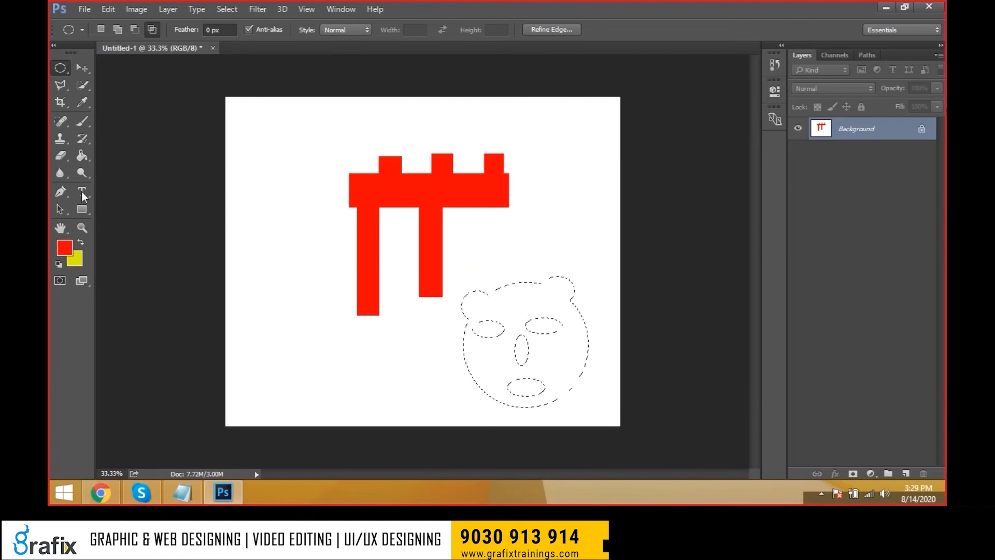
Step: Set the foreground color to blue #0061bc and the background color to green #37e900
left_click(69, 252)
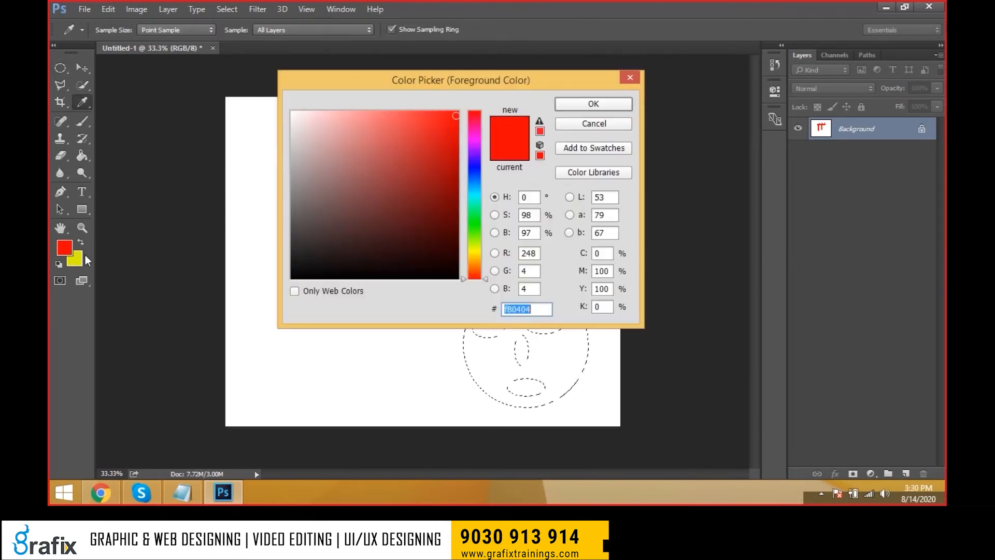
left_click(483, 182)
left_click(449, 161)
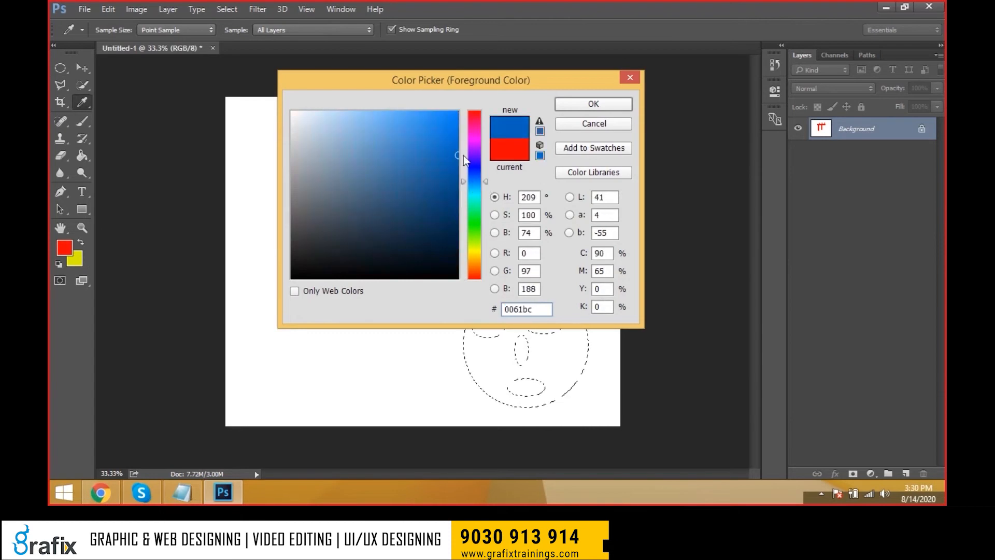
left_click(591, 106)
left_click(69, 262)
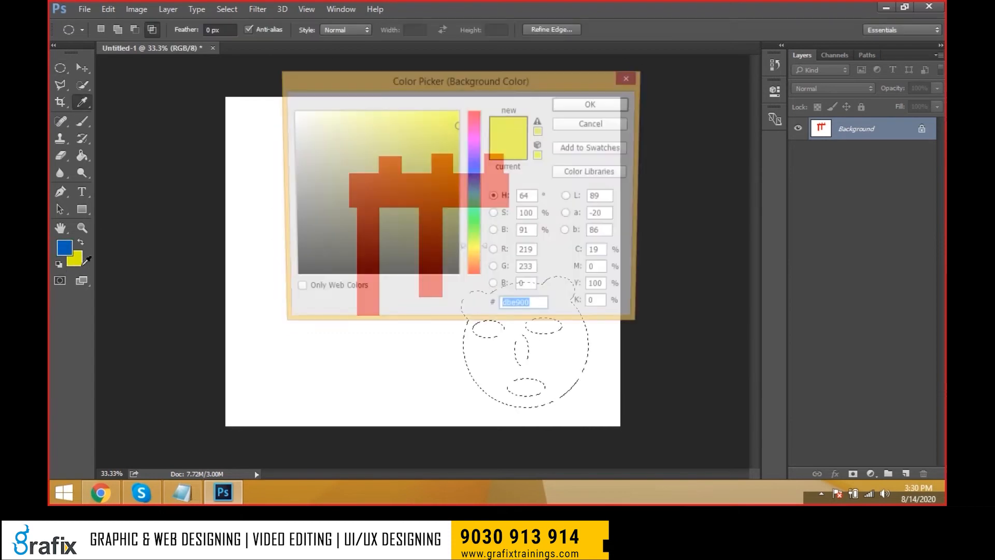
left_click(485, 229)
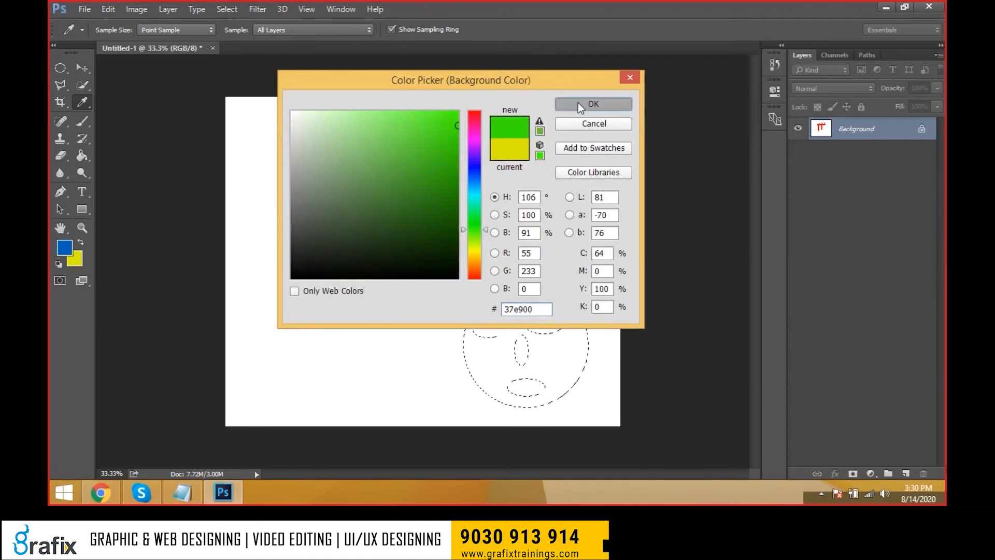
left_click(578, 103)
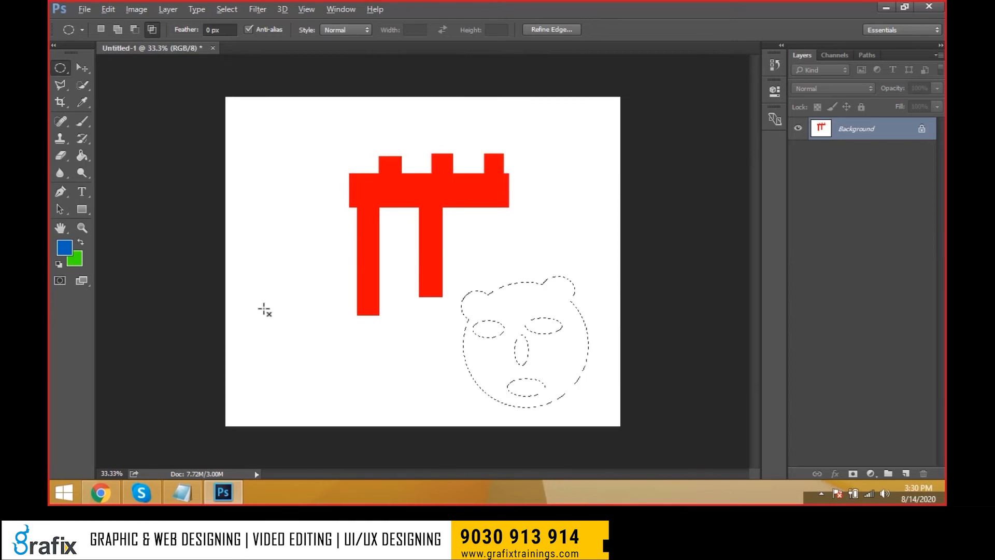
Step: Swap the foreground and background colors back and forth, ending with blue as the foreground color and green as the background color
key("alt+Tab")
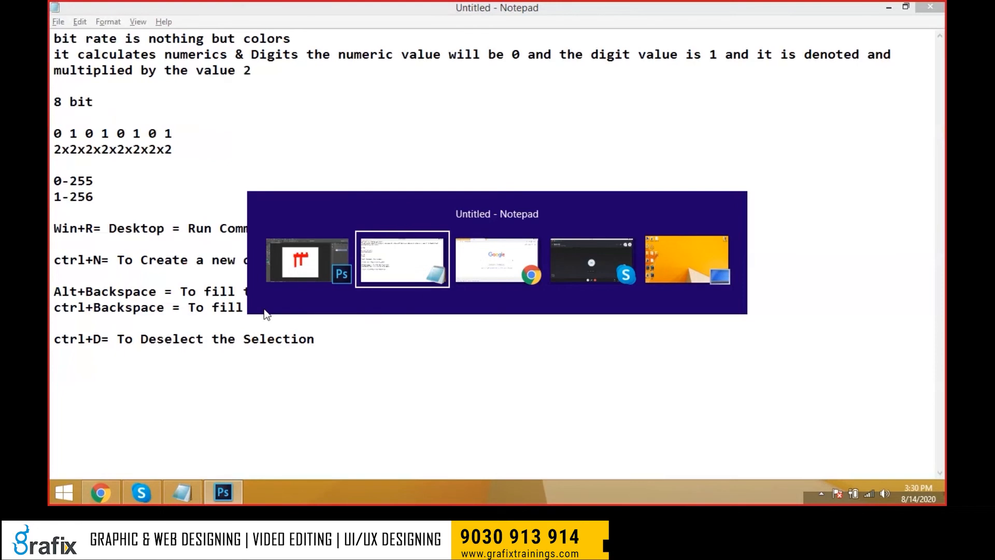
key("alt+Tab")
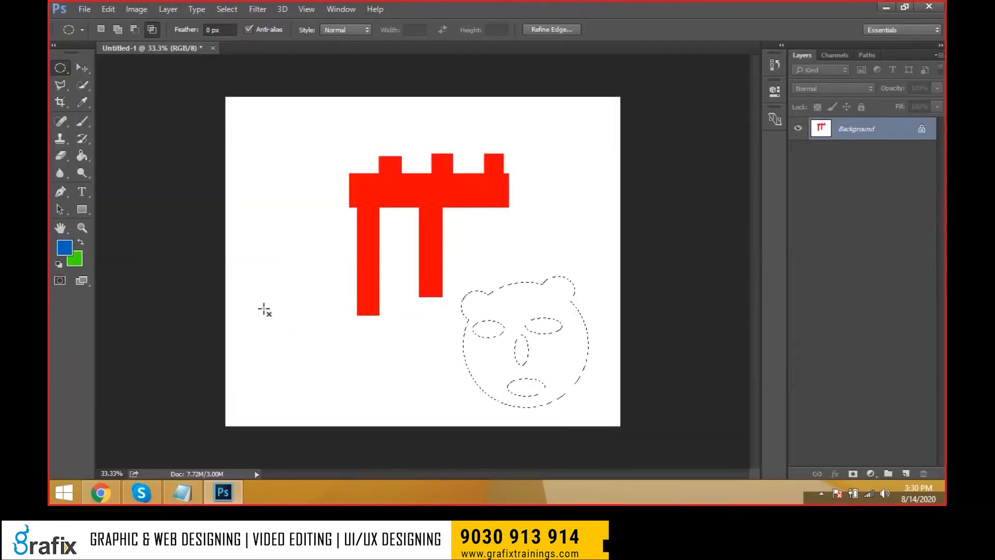
key("x")
key("x")
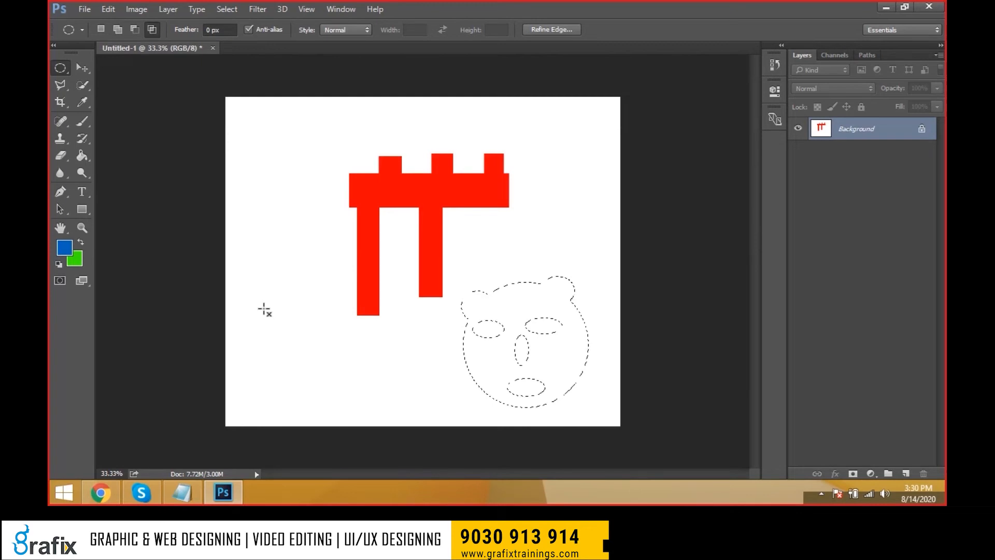
key("x")
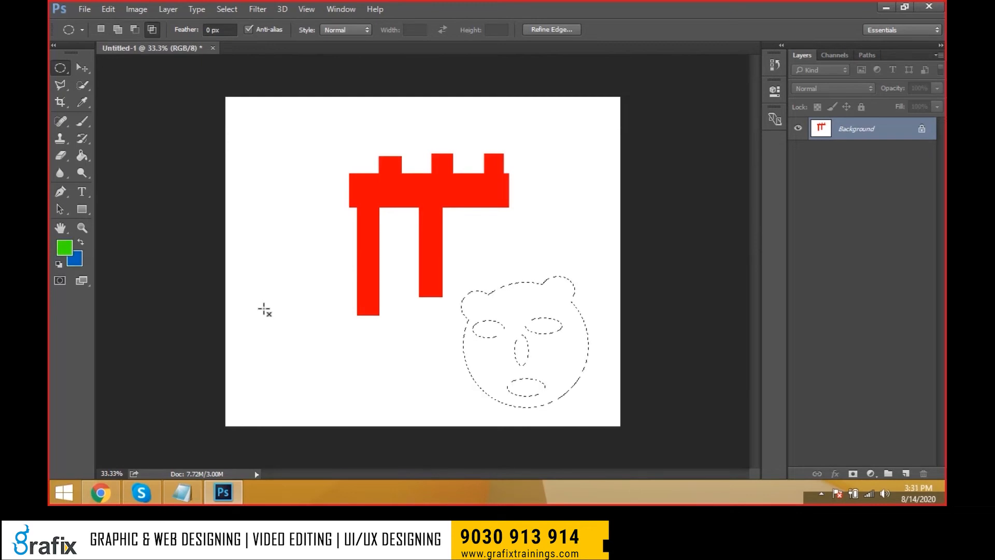
key("x")
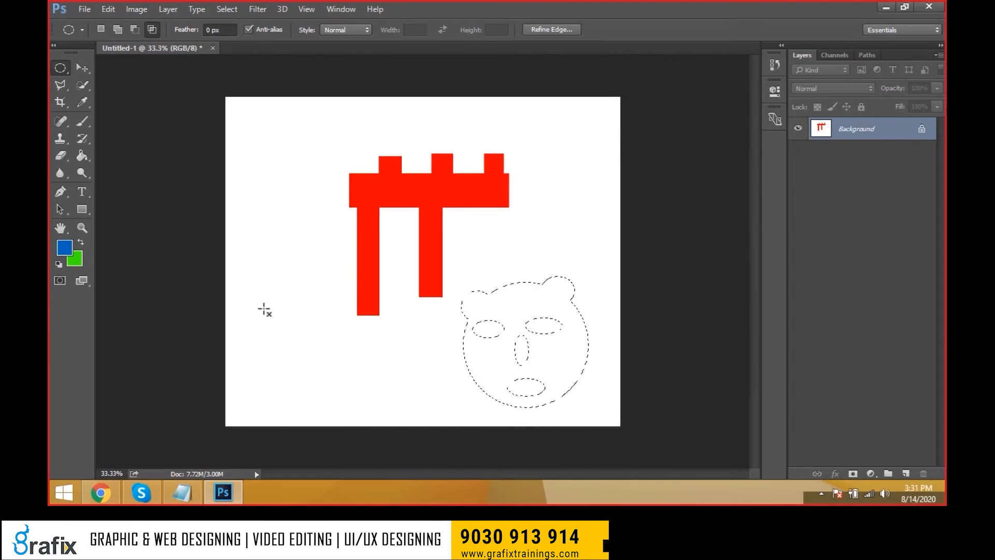
key("alt")
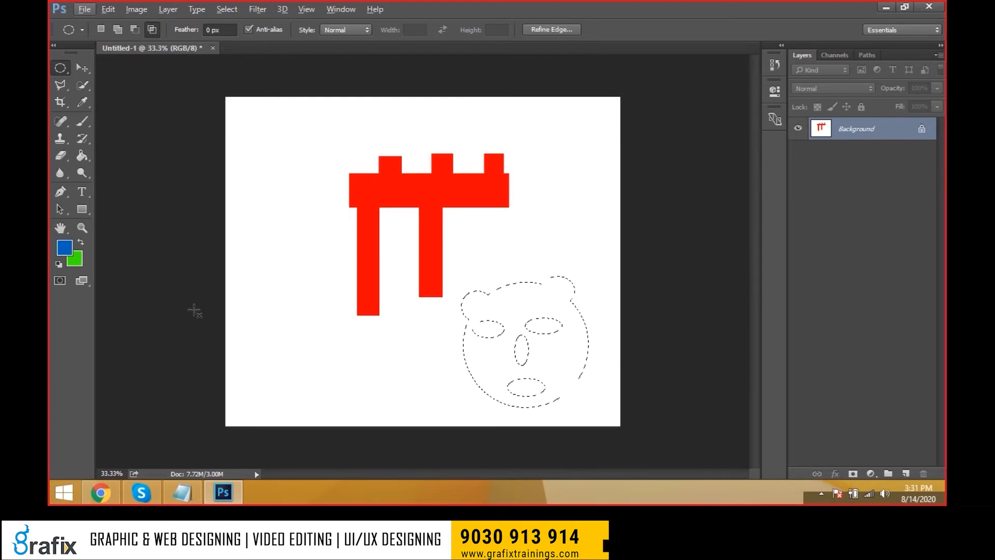
Step: Switch to Notepad, highlight the note about filling the back color, and return to Photoshop
key("alt+Tab")
left_click_drag(363, 291, 61, 307)
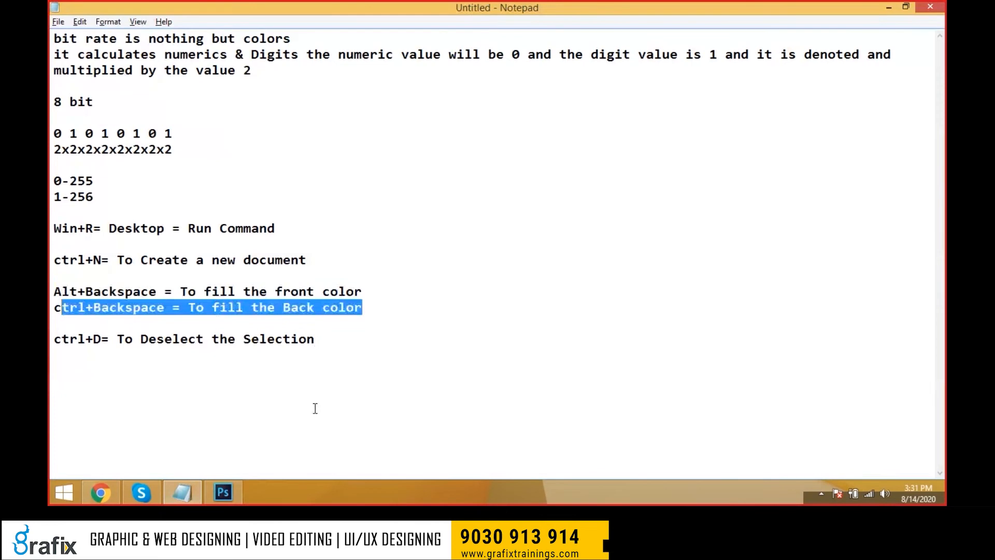
key("alt+Tab")
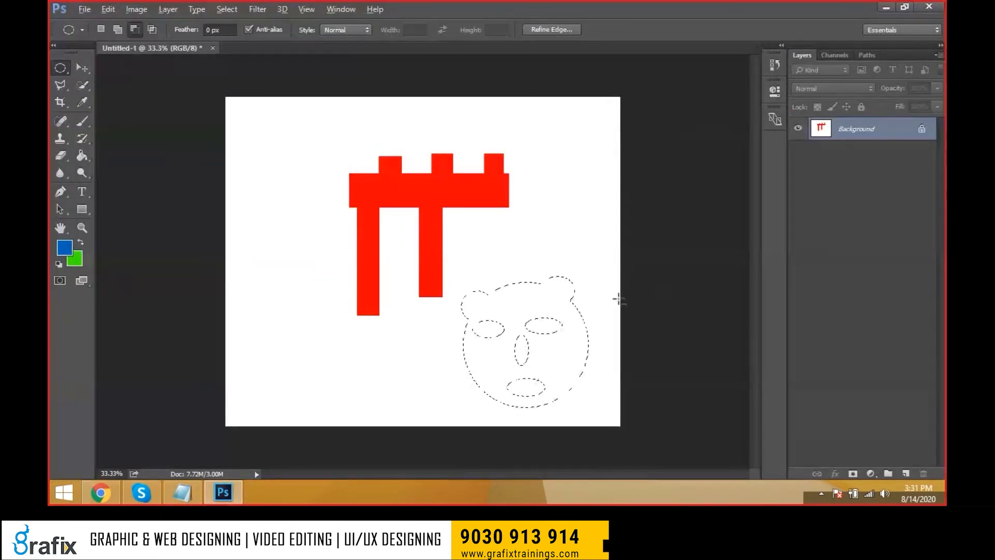
Step: Fill the face selection with the blue foreground color, refill it with the green background color, and deselect
key("alt+BackSpace")
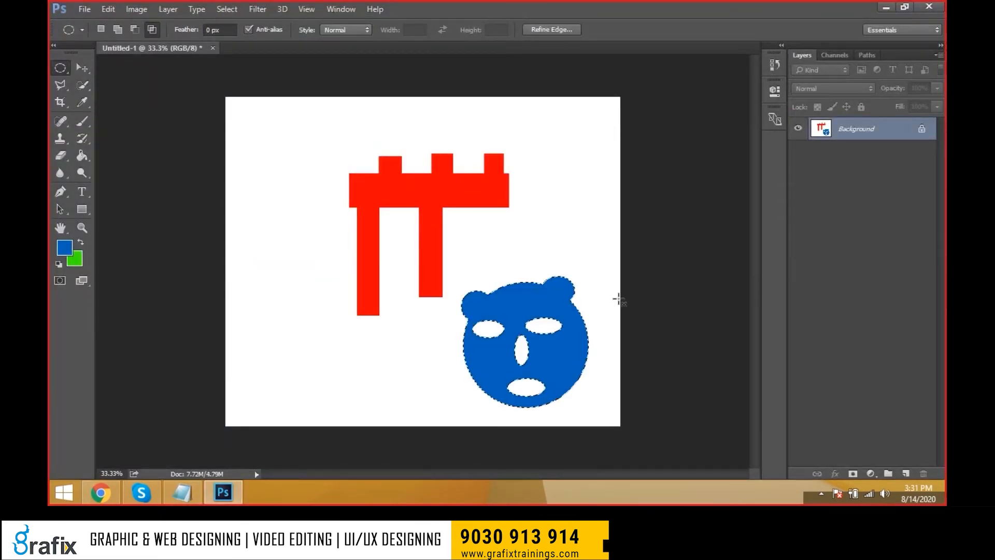
key("ctrl+BackSpace")
key("ctrl+d")
key("v")
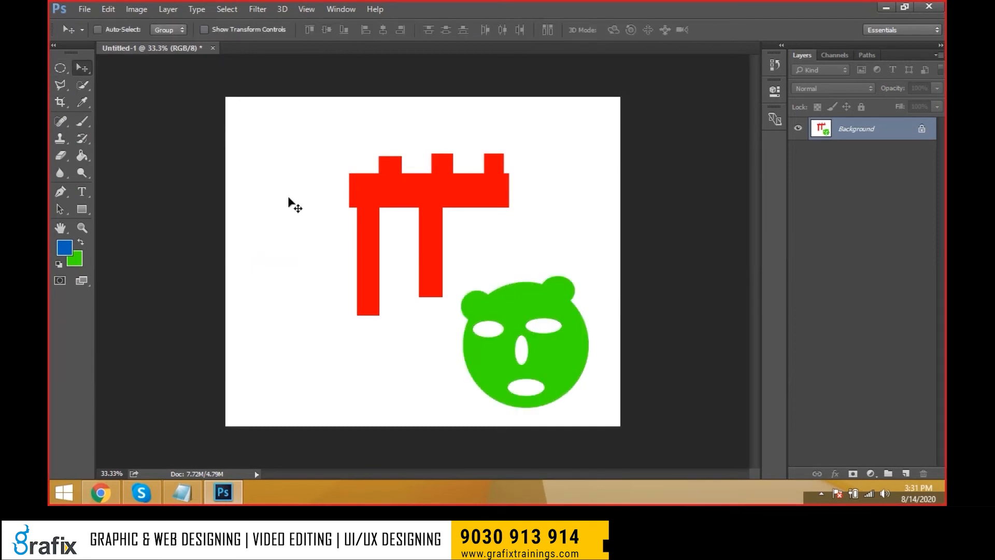
Step: Step back to the selected blue face, alternate its fill between green and blue, ending with green, and deselect
key("ctrl+alt+z")
key("ctrl+alt+z")
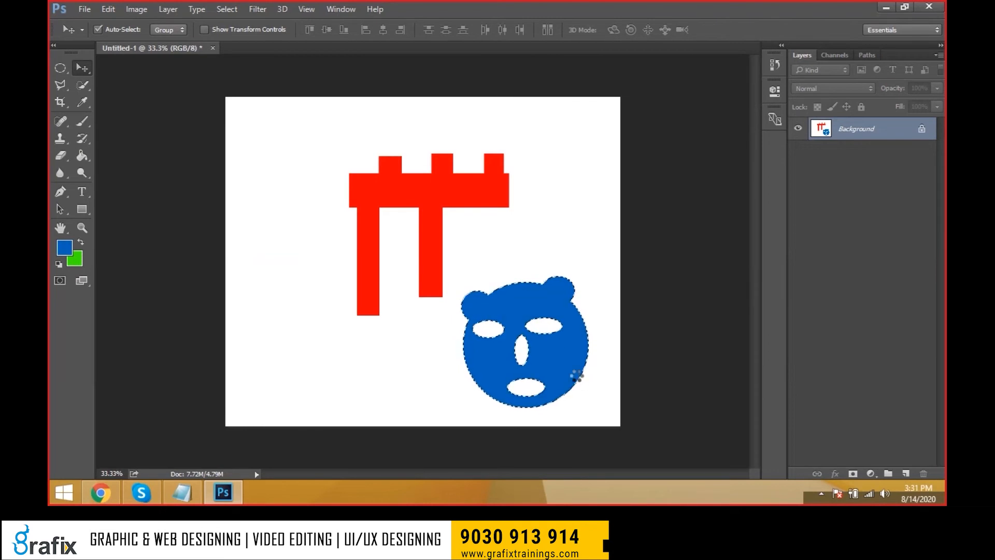
key("ctrl+BackSpace")
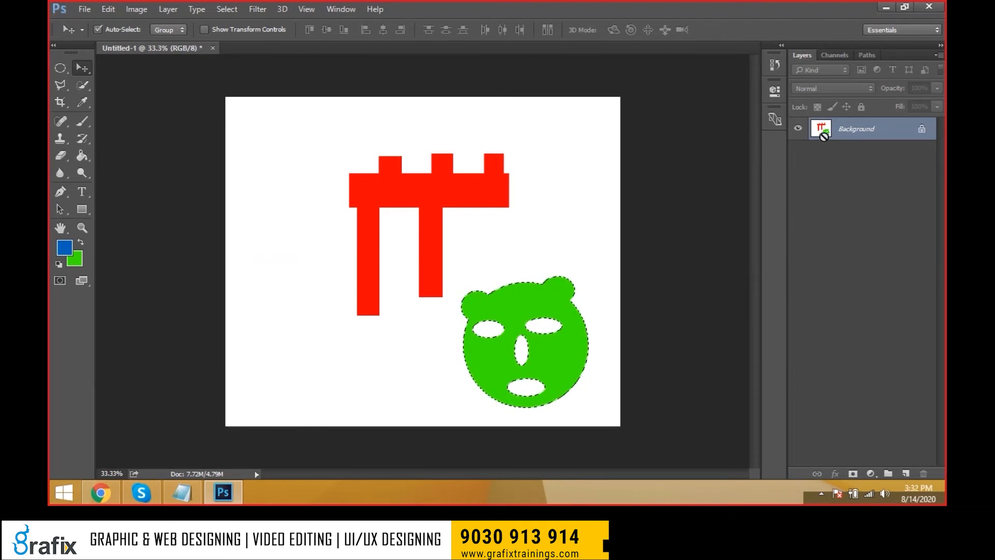
key("alt+BackSpace")
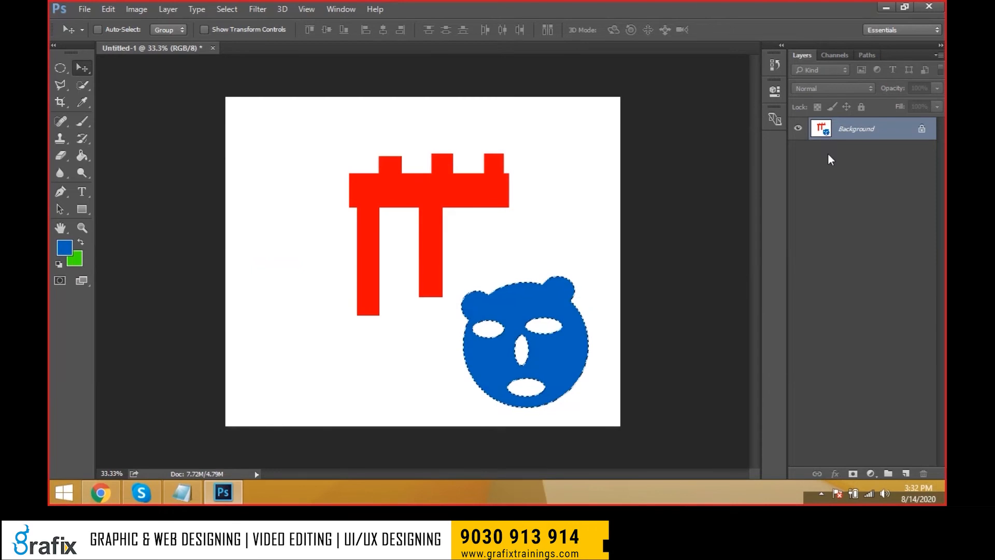
key("ctrl+BackSpace")
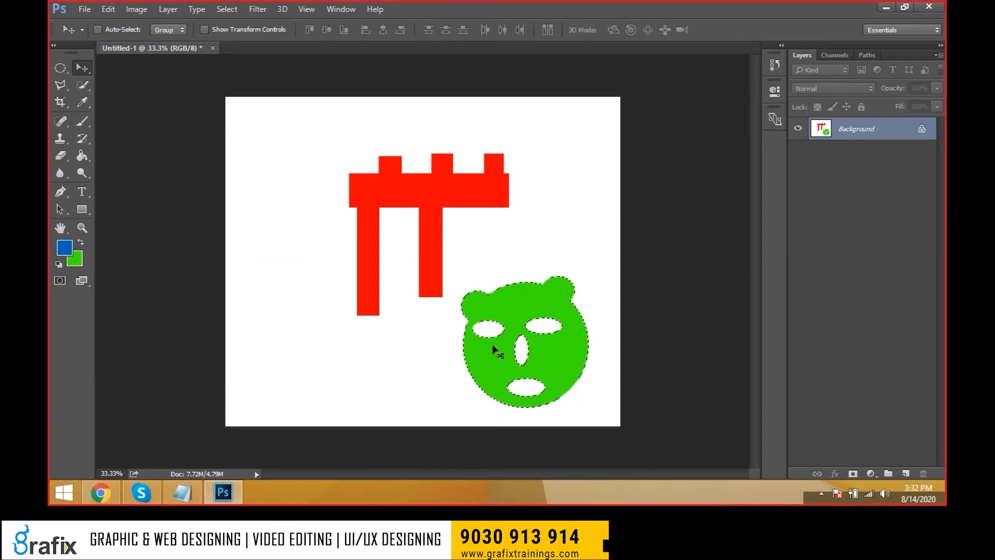
key("ctrl")
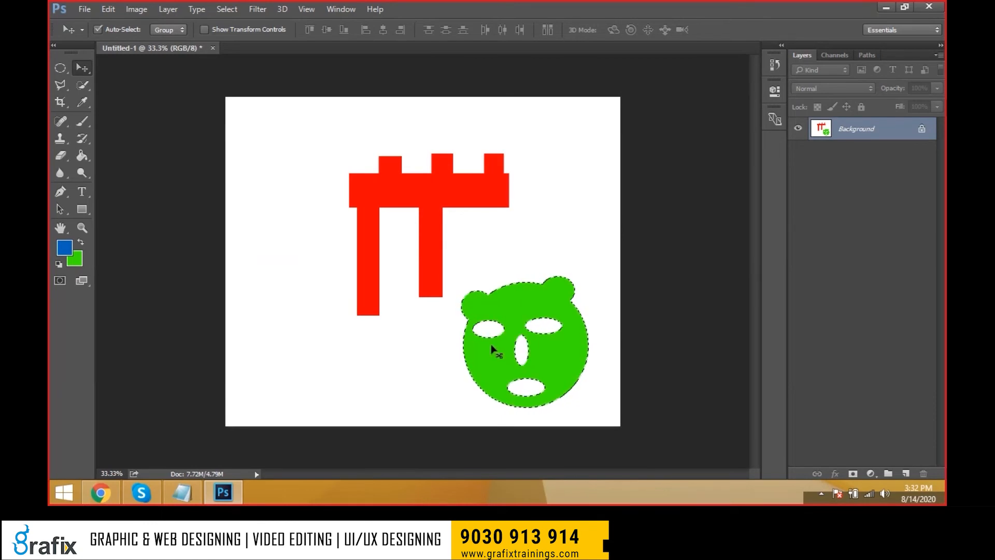
key("ctrl+d")
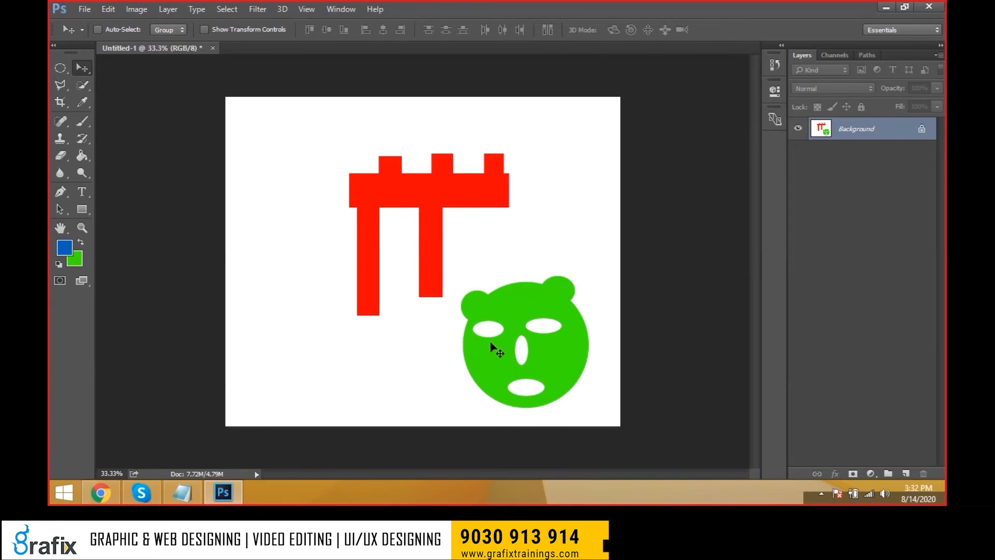
Step: Try to move the green face on the locked Background layer and dismiss the error dialog
left_click_drag(517, 317, 474, 266)
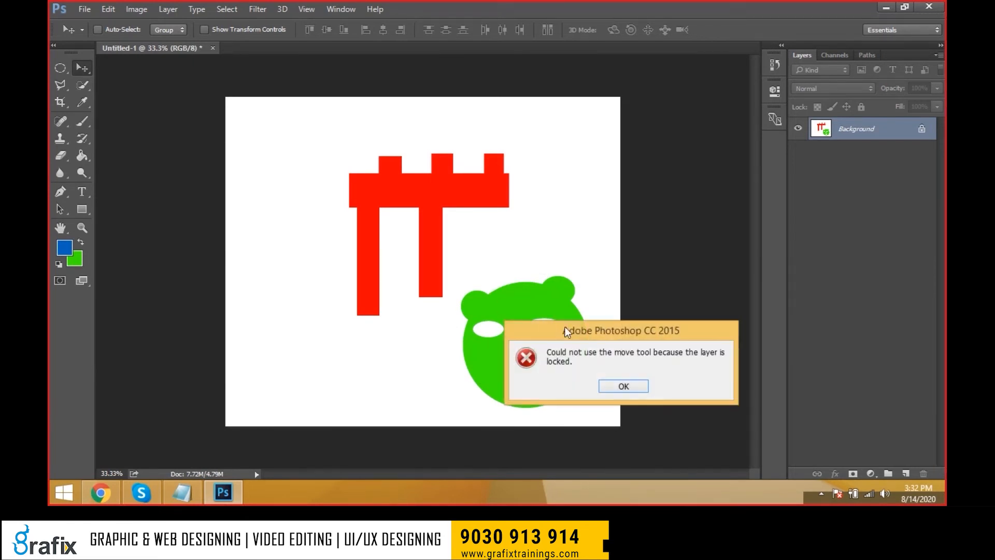
left_click_drag(540, 331, 550, 182)
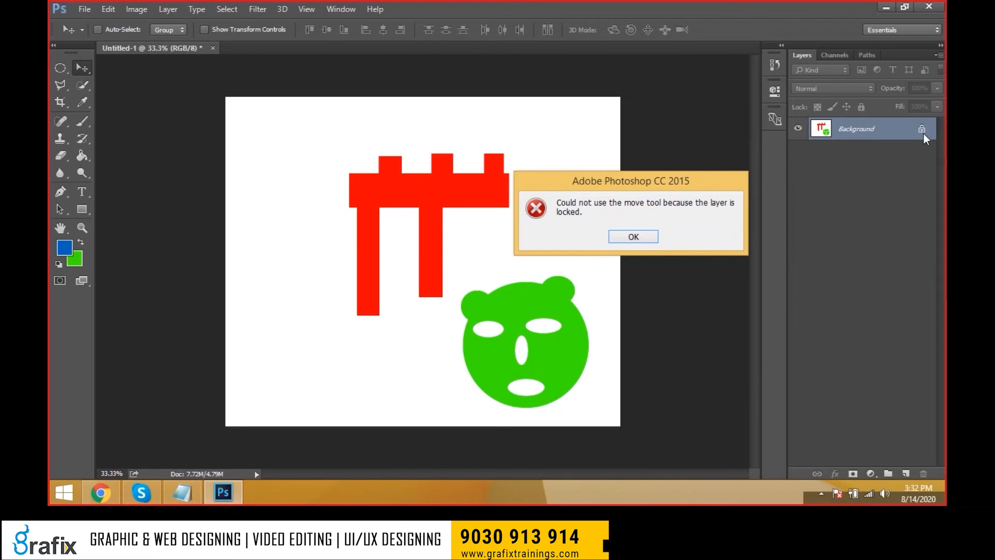
left_click(648, 237)
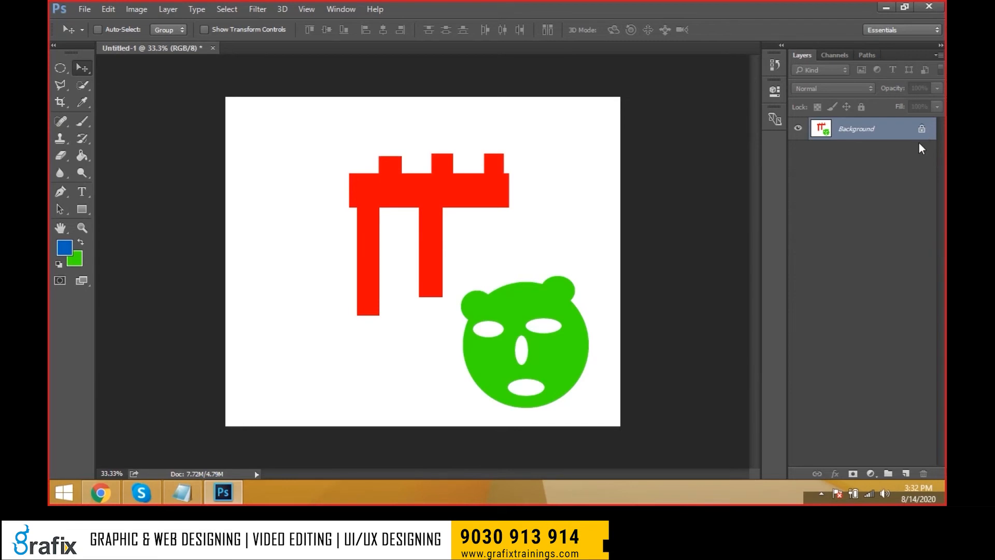
Step: Unlock the Background layer, shift its contents toward the canvas's upper-left, and undo the move and the unlocking
left_click(923, 132)
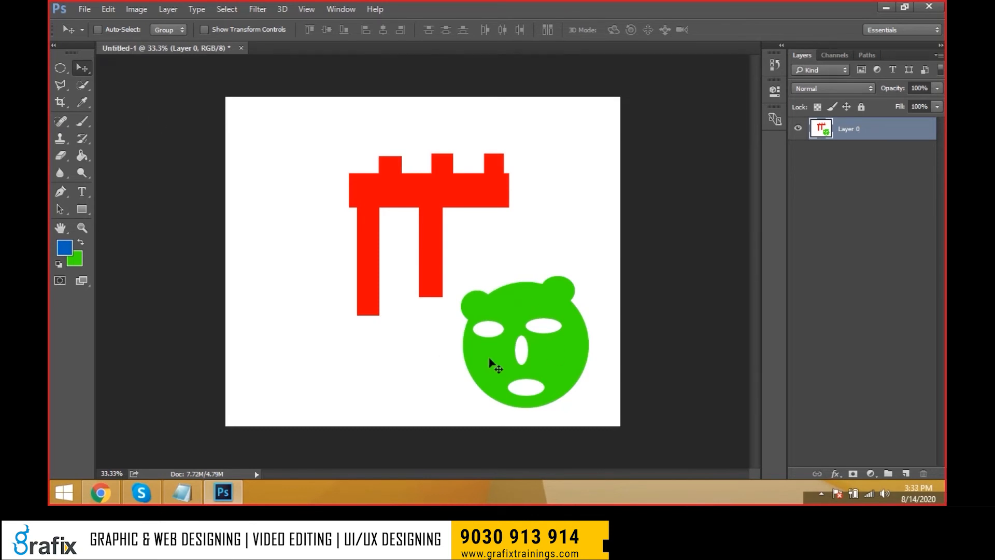
left_click_drag(566, 352, 500, 267)
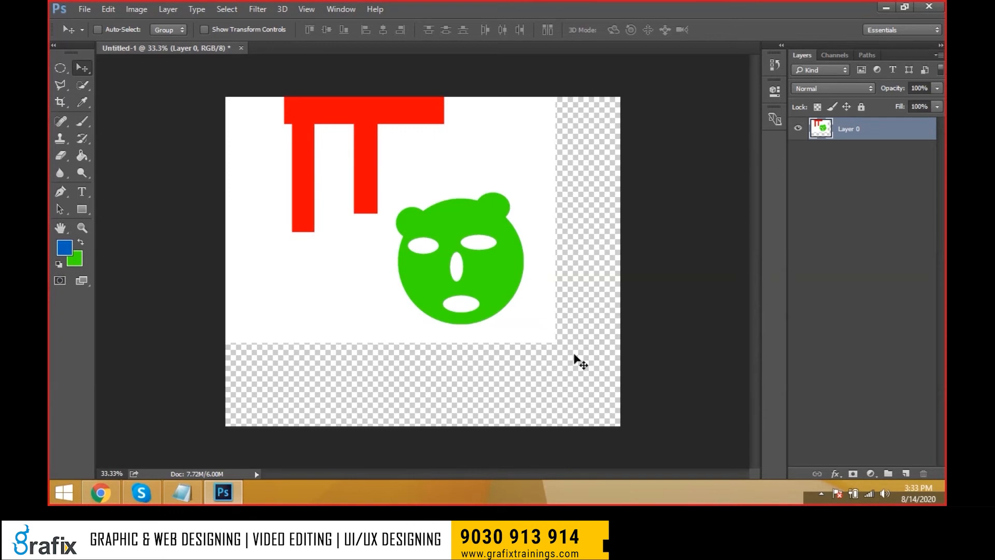
key("ctrl+z")
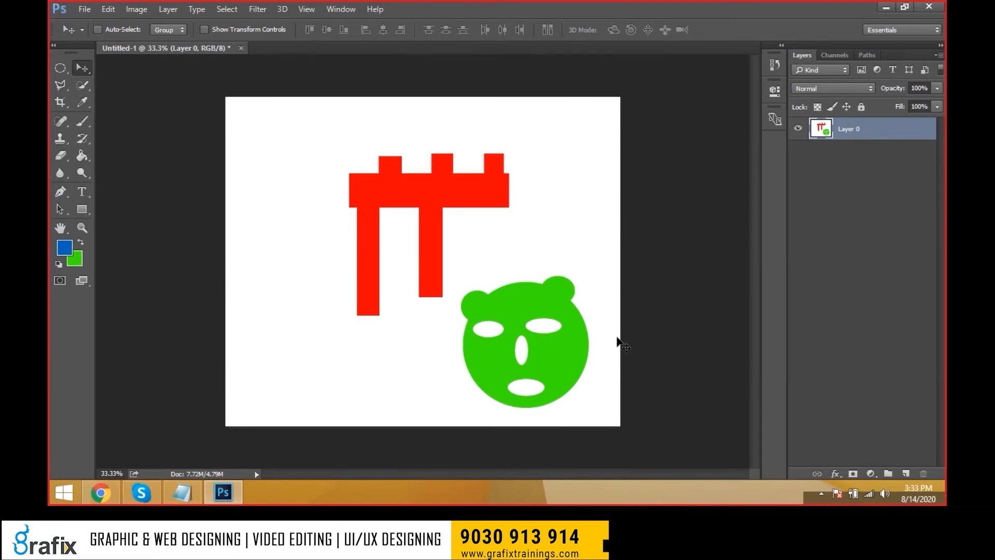
key("ctrl")
key("ctrl+z")
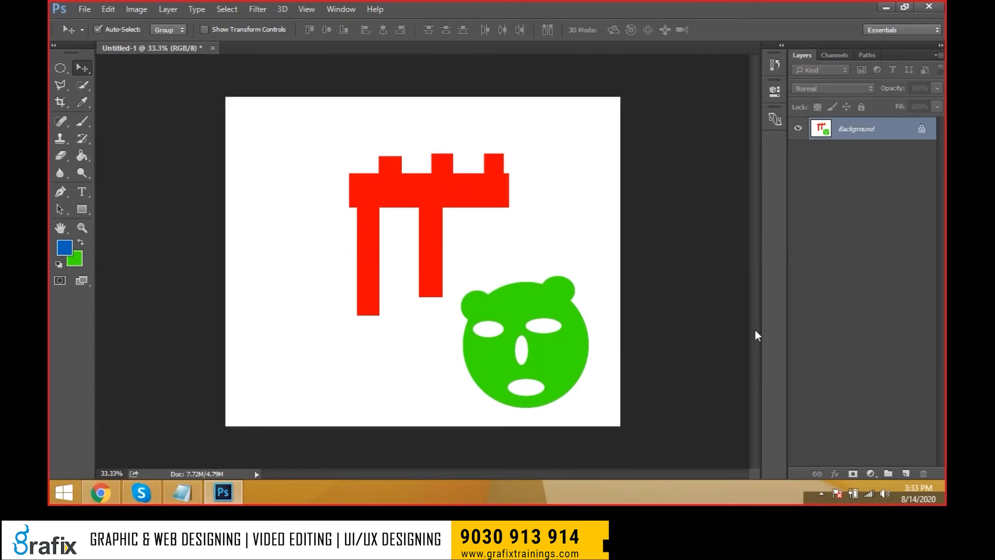
Step: Step back past the face fills and selection edits, and restore the complete unfilled face selection
key("ctrl+alt+z")
key("ctrl+alt+z")
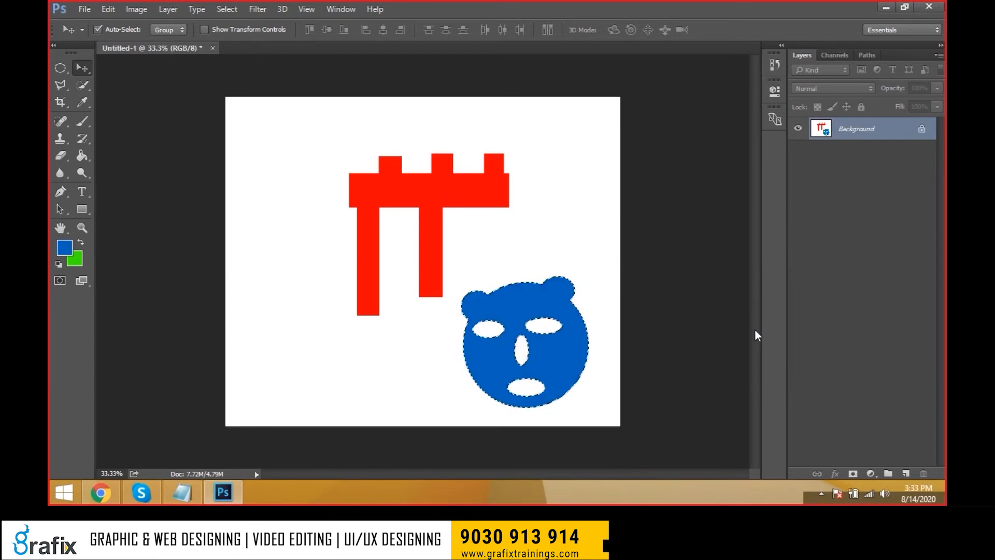
key("ctrl+alt+z")
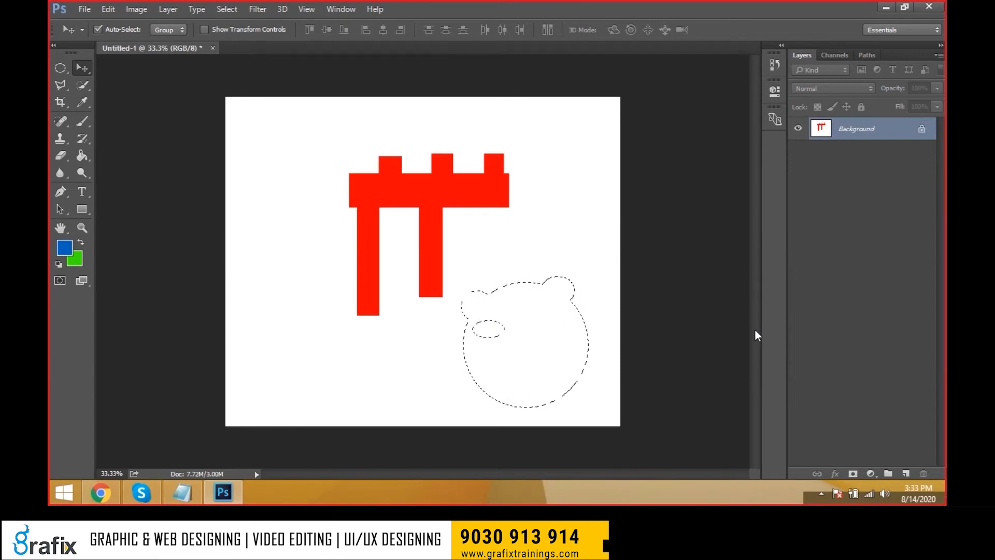
key("ctrl+alt+z")
key("ctrl+alt+z")
key("ctrl+alt+z")
key("ctrl+alt+z")
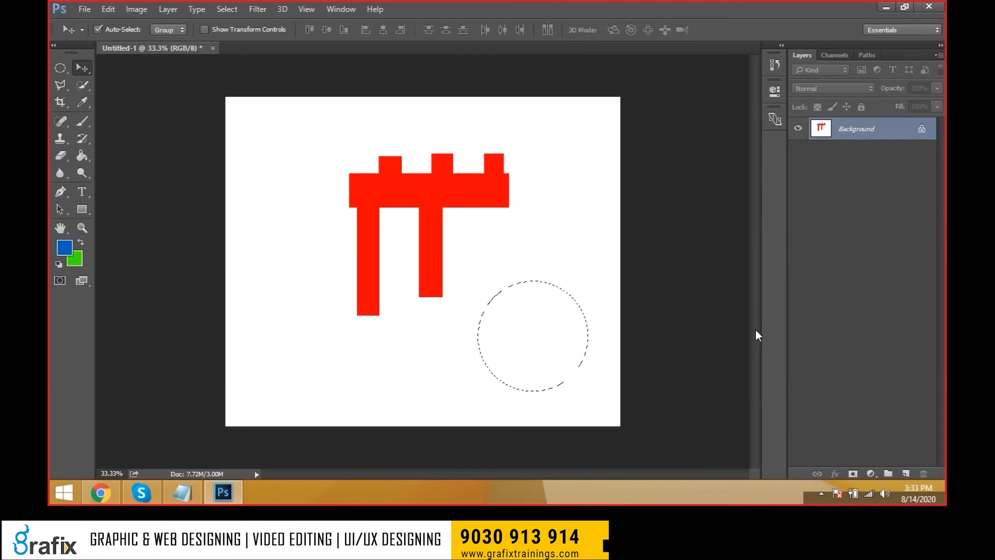
key("ctrl+shift+d")
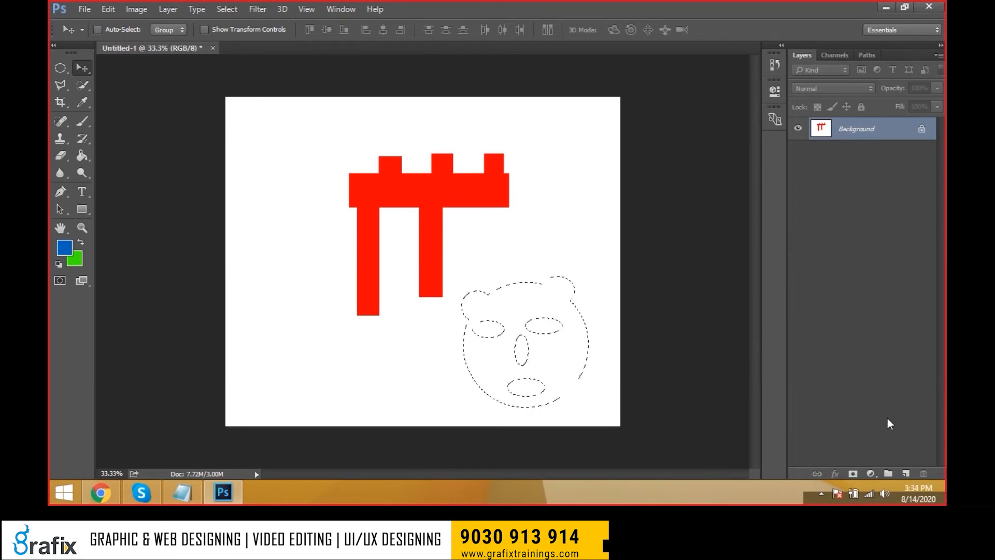
Step: Create a new layer, fill the face selection on it with blue, deselect, and move the face around the canvas
left_click(906, 473)
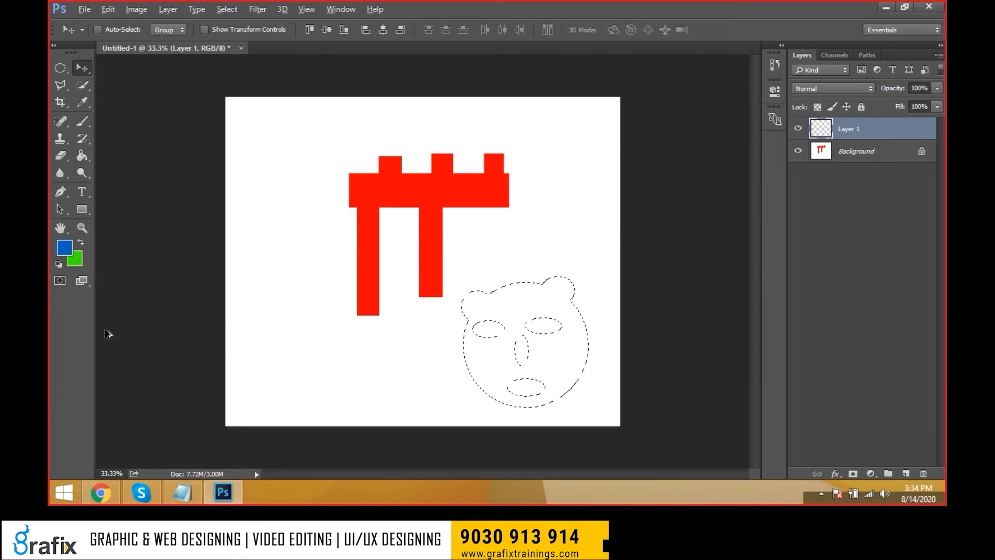
key("alt+BackSpace")
key("ctrl+d")
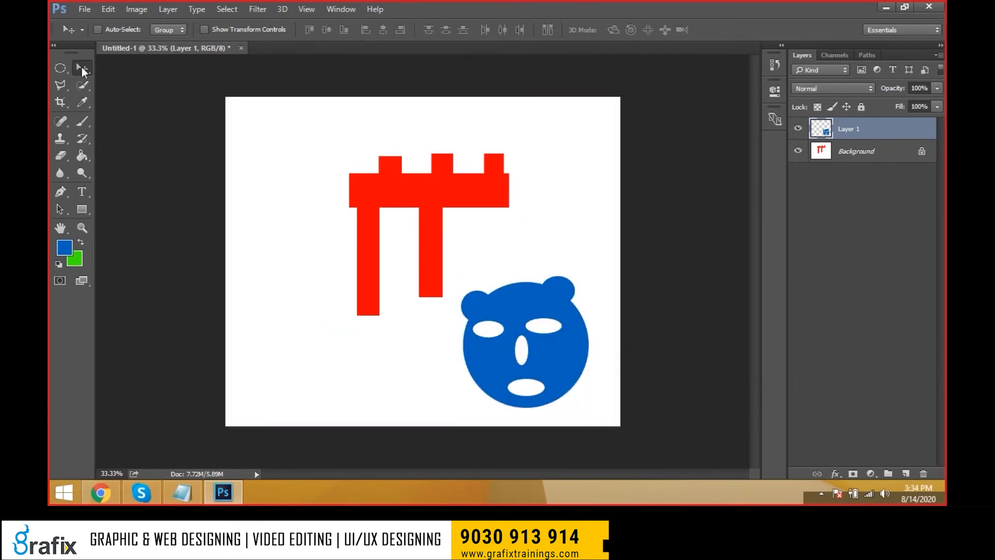
left_click_drag(464, 301, 520, 351)
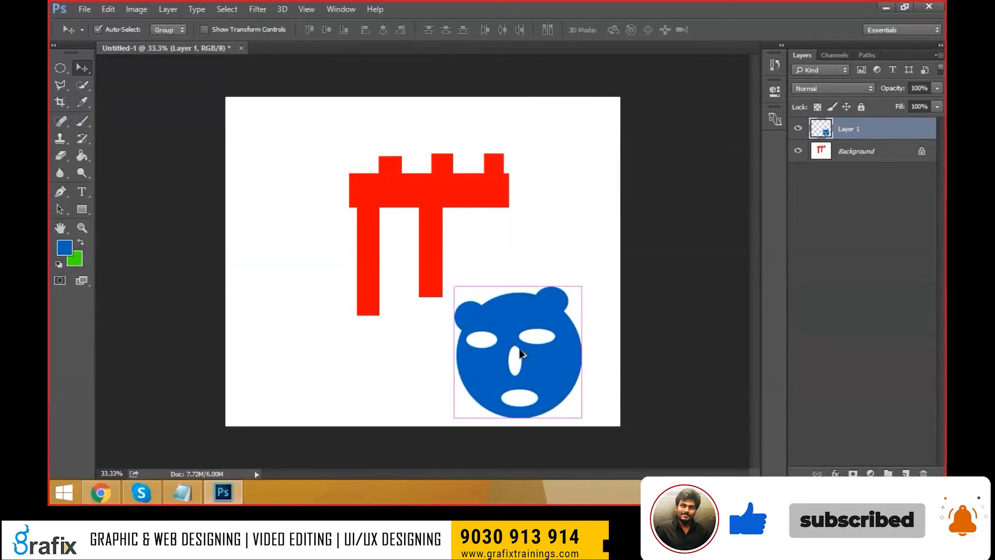
Step: Step backward through the face's moves, blue fill, new layer and selection edits
key("ctrl+z")
key("ctrl+alt+z")
key("ctrl+alt+z")
key("ctrl+alt+z")
key("ctrl+alt+z")
key("ctrl+alt+z")
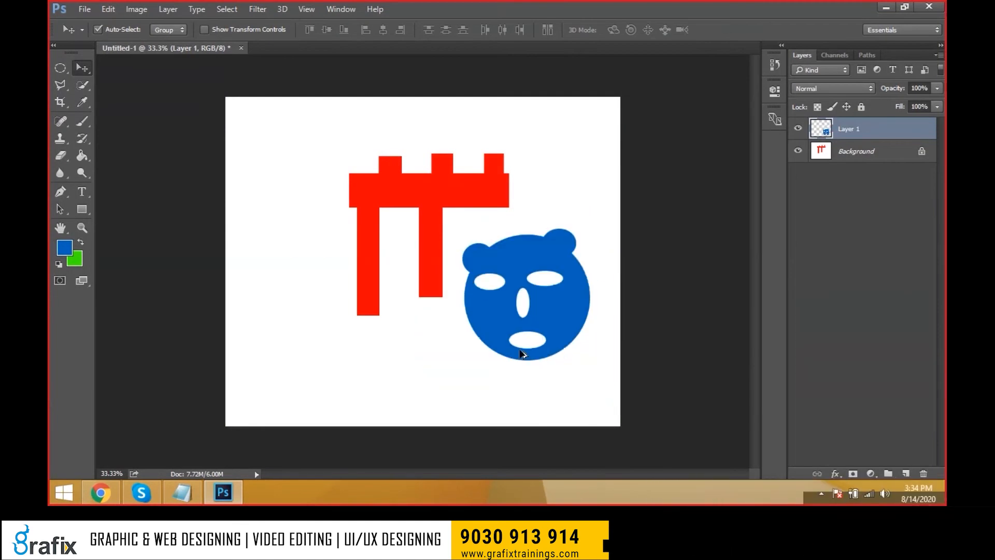
key("ctrl+alt+z")
key("ctrl+alt+z")
key("ctrl+alt+z")
key("ctrl+alt+z")
key("ctrl+alt+z")
key("ctrl+alt+z")
key("ctrl+alt+z")
key("ctrl+alt+z")
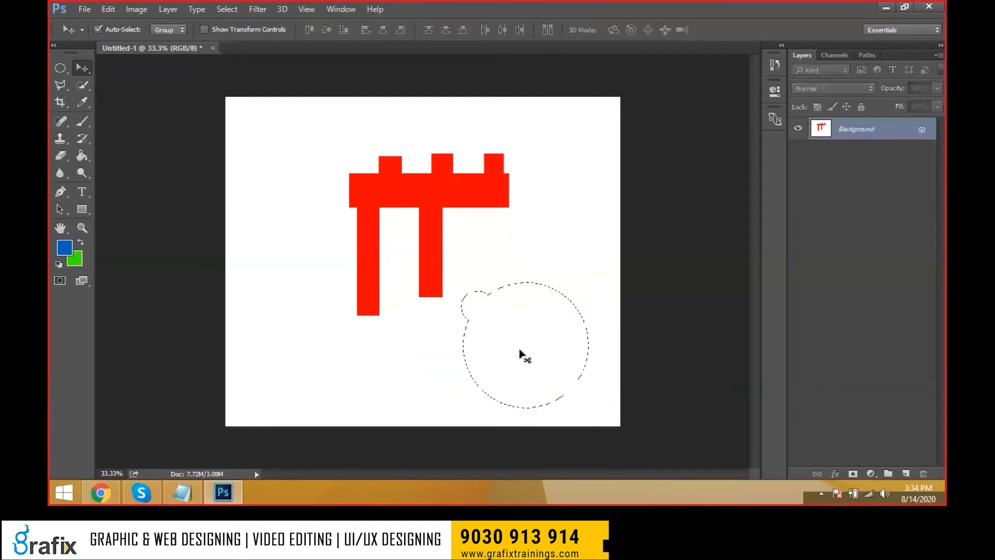
Step: Step forward again through the selection edits, new layer, blue fill and face moves
key("ctrl+shift+z")
key("ctrl+shift+z")
key("ctrl+shift+z")
key("ctrl+shift+z")
key("ctrl+shift+z")
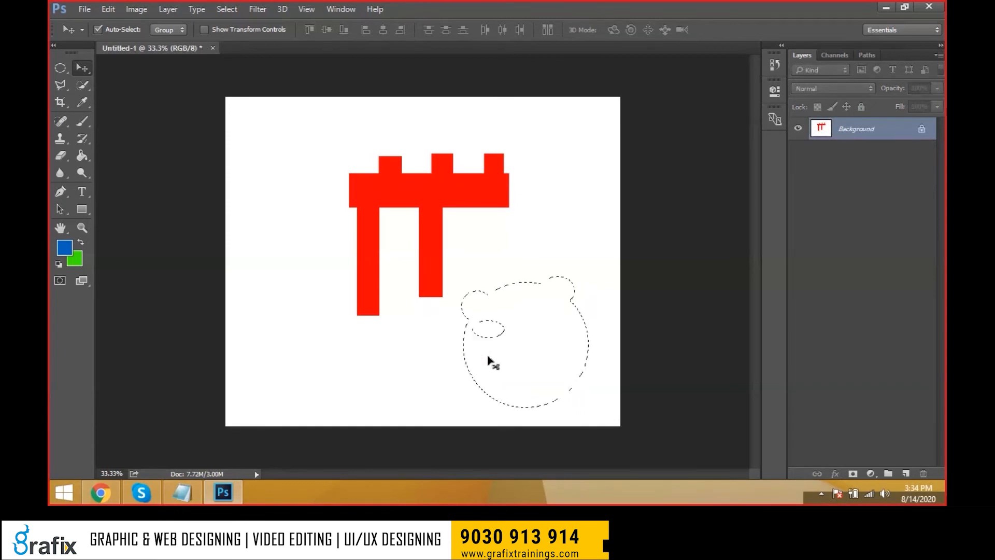
key("ctrl+shift+z")
key("ctrl+shift+z")
key("ctrl+shift+z")
key("ctrl+shift+z")
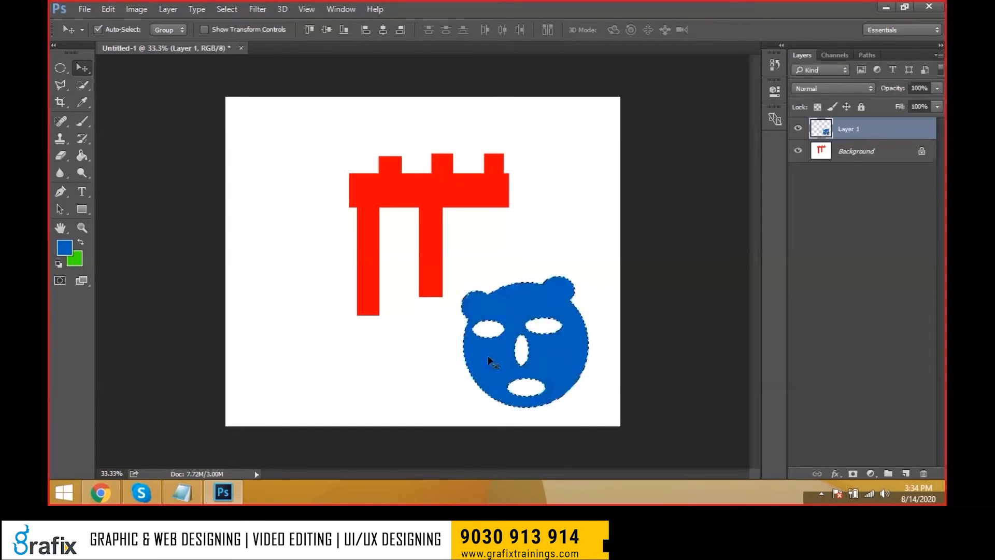
key("ctrl+shift+z")
key("ctrl+shift+z")
key("ctrl+shift+z")
key("ctrl+shift+z")
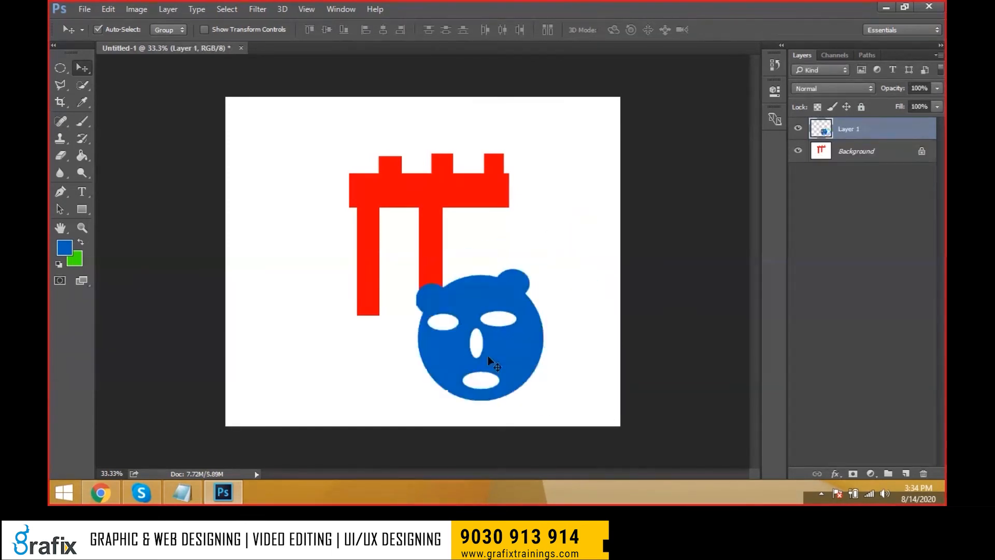
Step: Step backward and forward once more through the blue face's moves
key("ctrl+alt+z")
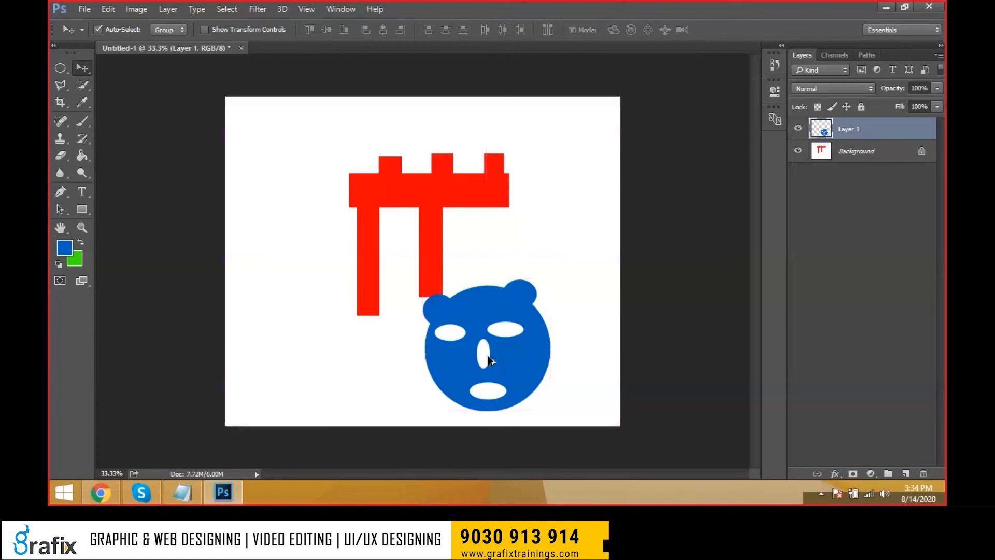
key("ctrl+shift+z")
key("ctrl+shift+z")
key("ctrl+shift+z")
key("ctrl+shift+z")
Step: Switch to Notepad and add the note "ctrl+alt+z= step backward ( undo)" below the deselect shortcut
key("alt+Tab")
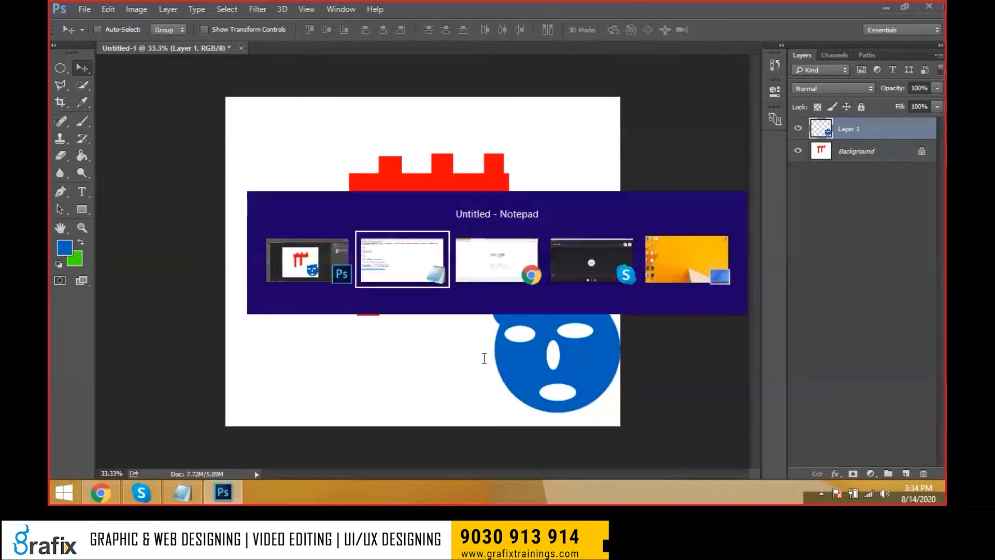
type("ctrl+alt+z")
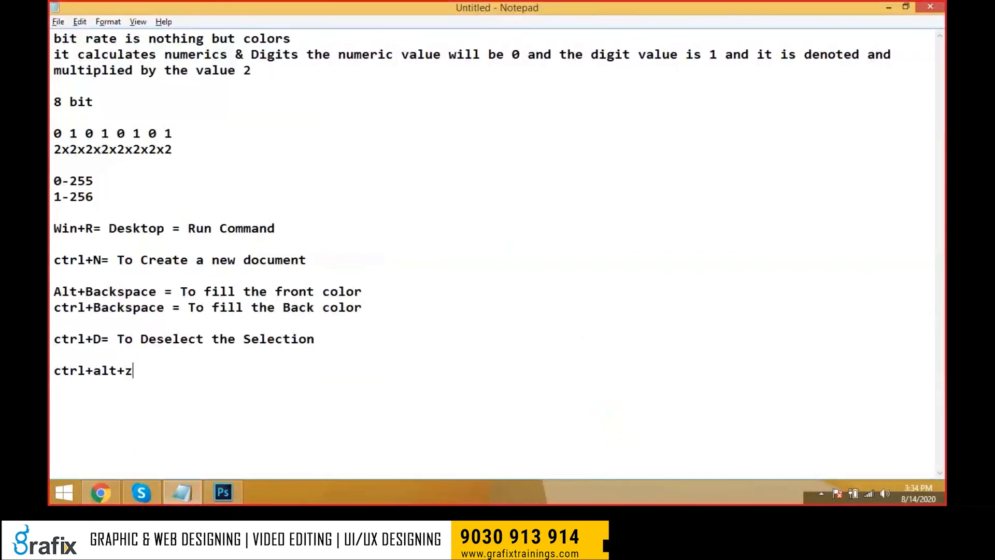
type("= step backward")
key("Return")
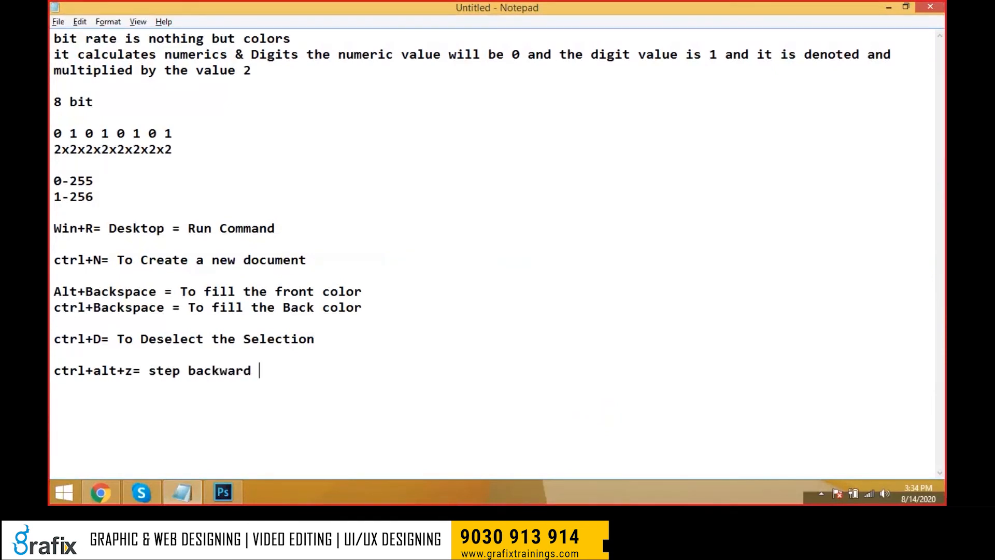
type("( undo)")
Step: Duplicate the "ctrl+alt+z= step backward ( undo)" note on the line directly below it
key("shift+Home")
key("ctrl+c")
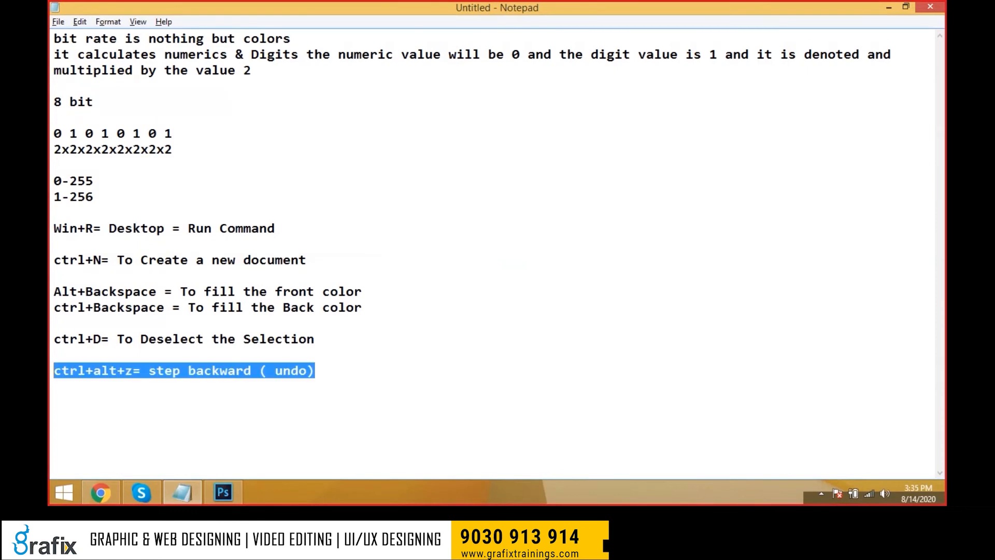
key("Right")
key("Return")
key("BackSpace")
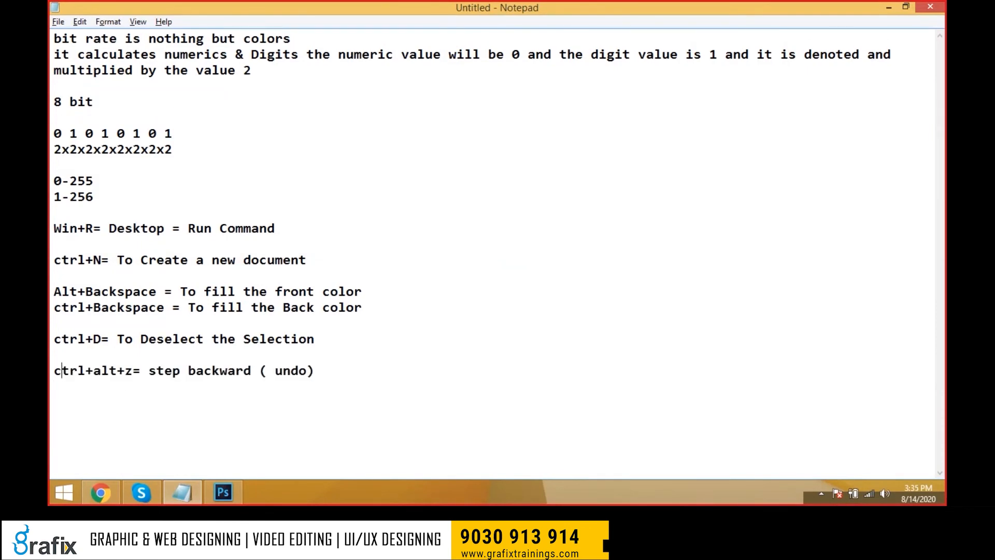
key("Return")
key("ctrl+v")
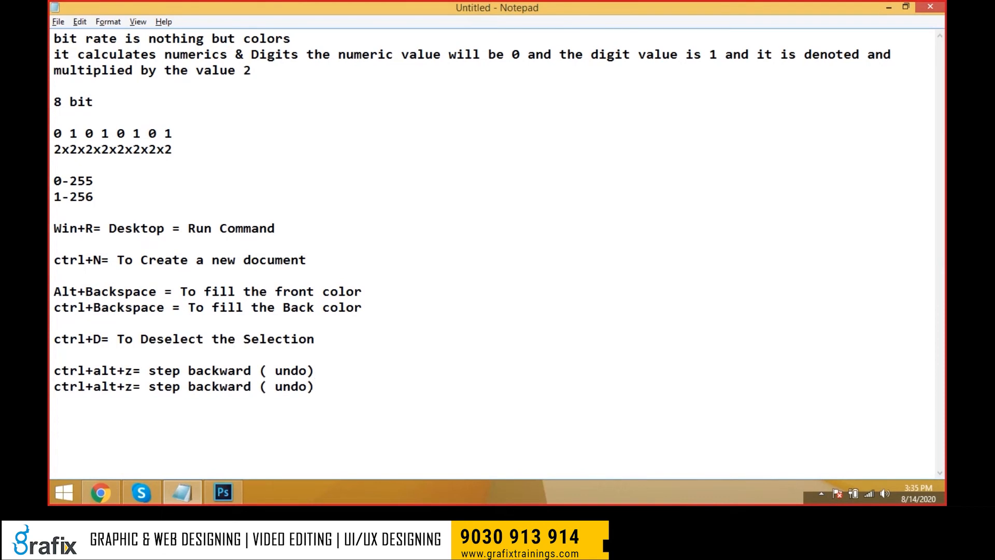
Step: Edit the duplicated note to read "ctrl+shift+z= step forward ( Redo)"
left_click_drag(86, 386, 117, 386)
type("s")
key("BackSpace")
type("+shift")
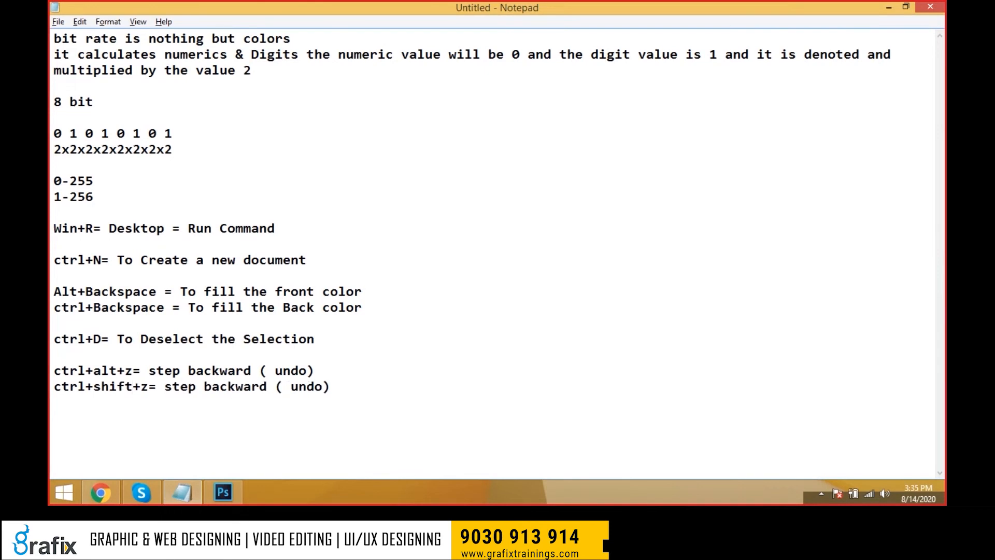
key("Right")
key("Right")
key("Right")
key("Right")
key("Right")
key("Right")
key("Right")
key("Right")
key("Right")
key("Right")
left_click_drag(269, 386, 204, 386)
type("forwad")
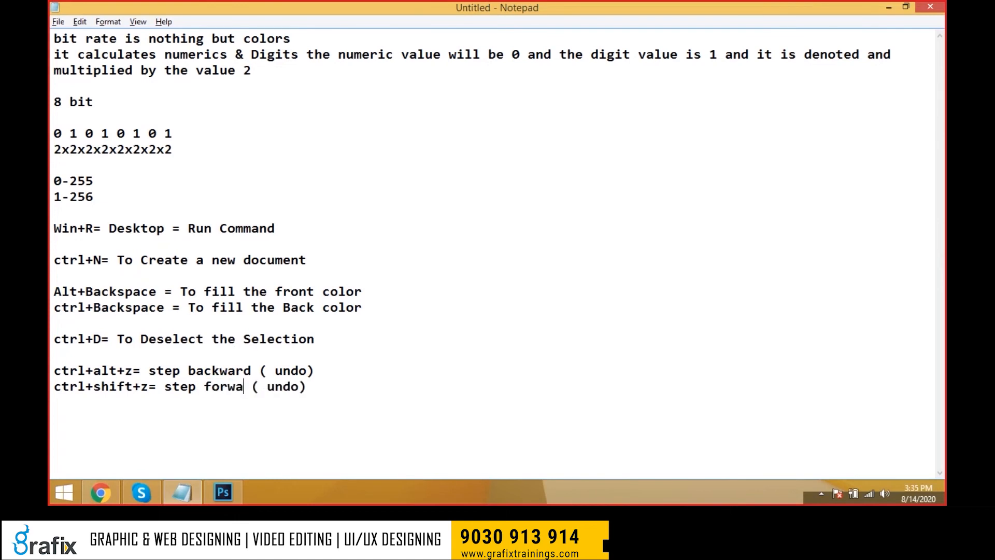
key("BackSpace")
type("rd")
double_click(292, 386)
type("Redo)")
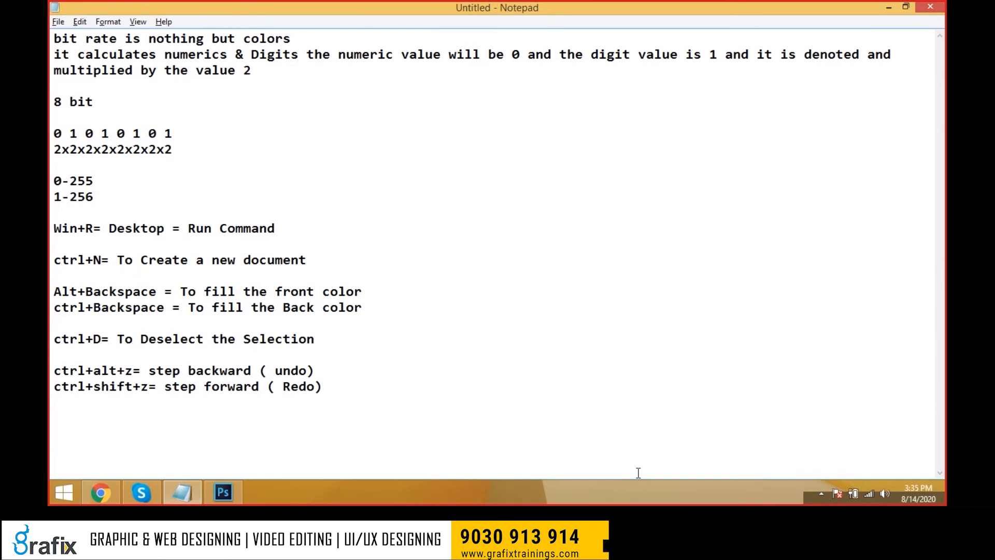
Step: Switch to Photoshop, step backward and forward through the blue face's fill and moves, and return to Notepad
key("alt+Tab")
key("ctrl+alt+z")
key("ctrl+alt+z")
key("ctrl+alt+z")
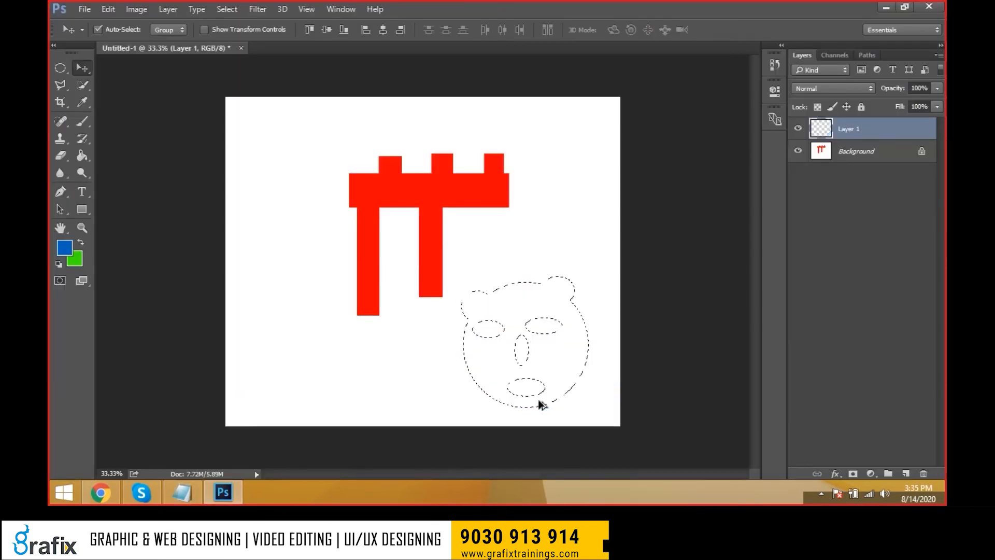
key("ctrl+shift+z")
key("ctrl+shift+z")
key("ctrl+shift+z")
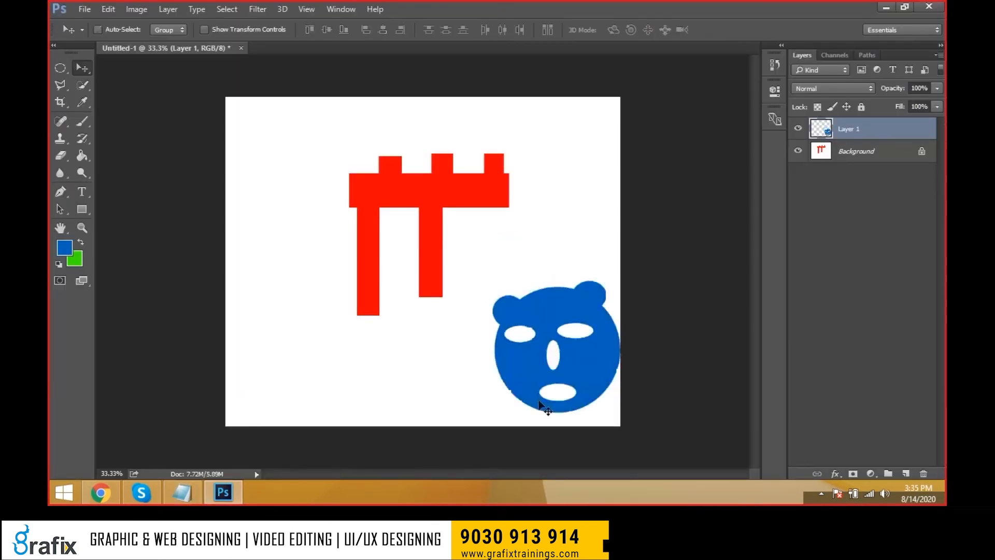
key("alt+Tab")
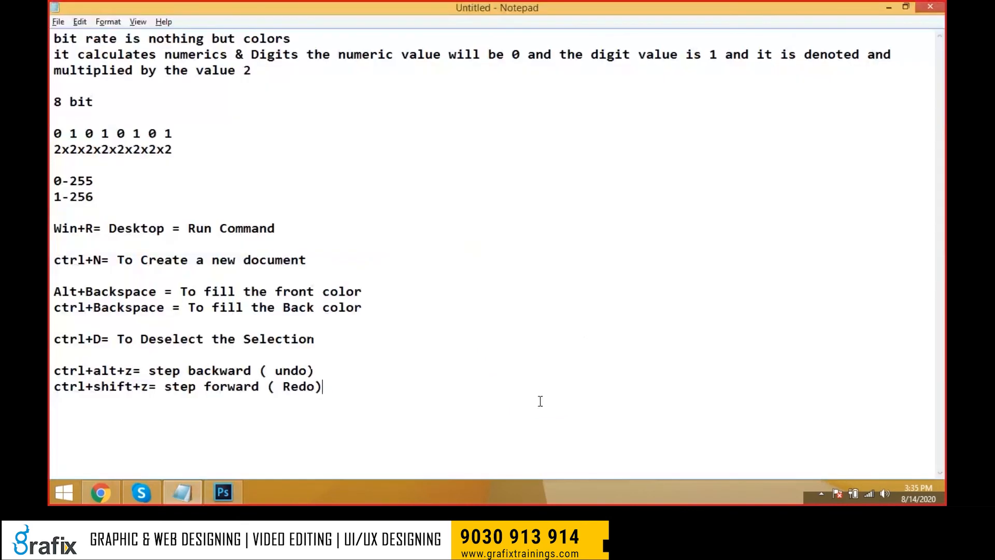
Step: Switch to Photoshop, step backward through the history until the canvas is blank, and reset the colors to black and white
key("alt+Tab")
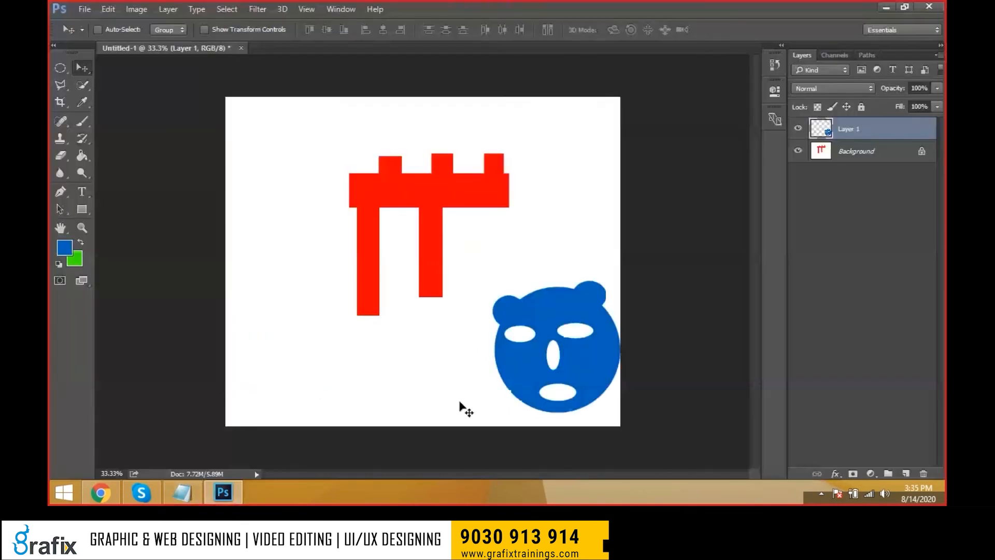
key("ctrl")
key("ctrl+alt+z")
key("ctrl+alt+z")
key("ctrl+alt+z")
key("ctrl+alt+z")
key("ctrl+alt+z")
key("ctrl+alt+z")
key("ctrl+alt+z")
key("ctrl+alt+z")
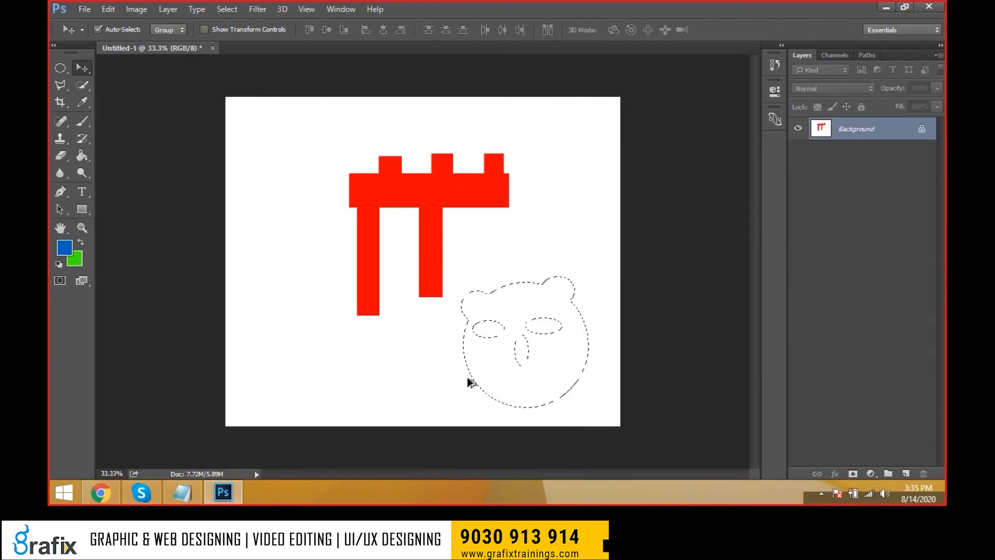
key("d")
key("ctrl+s")
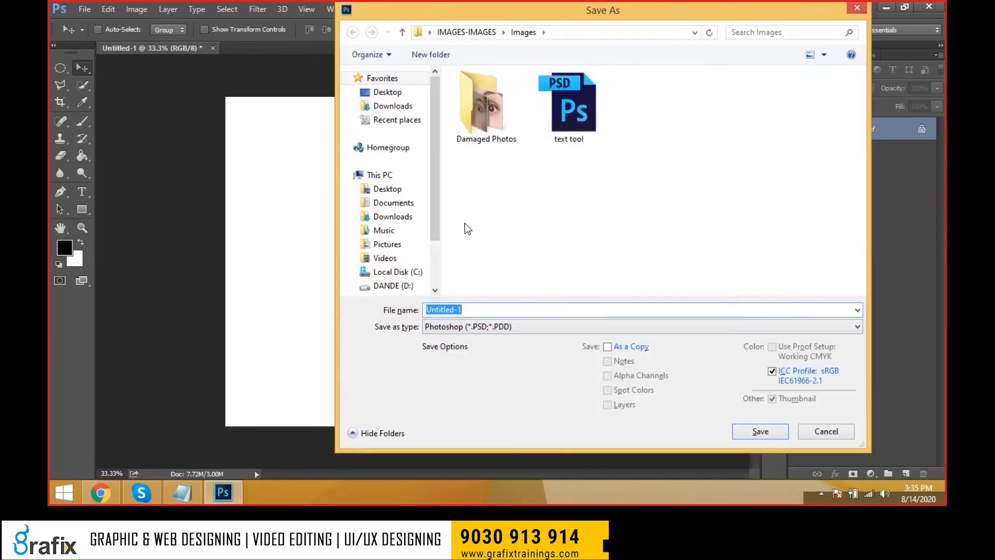
key("Escape")
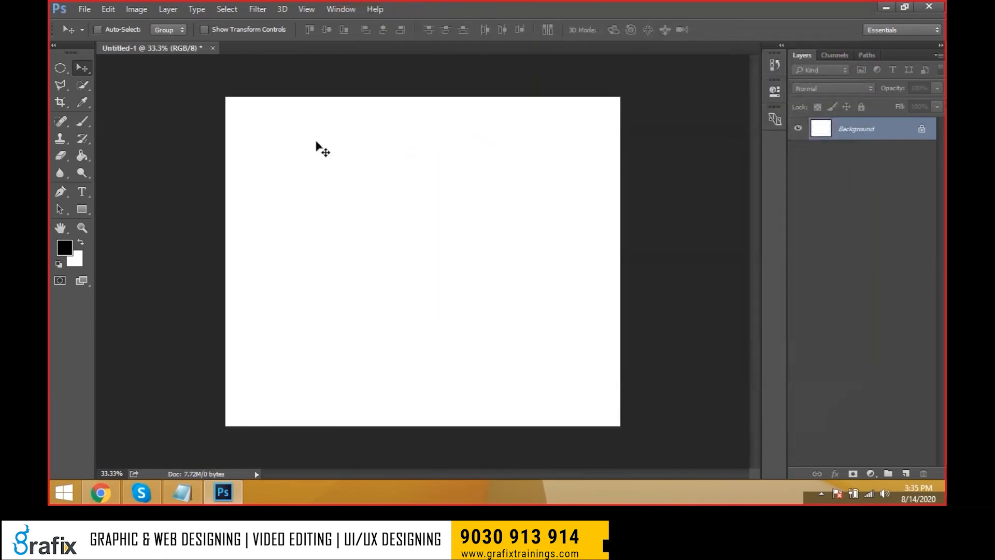
Step: Draw a roughly square selection in the upper-left area of the canvas with the Rectangular Marquee tool
left_click(61, 68)
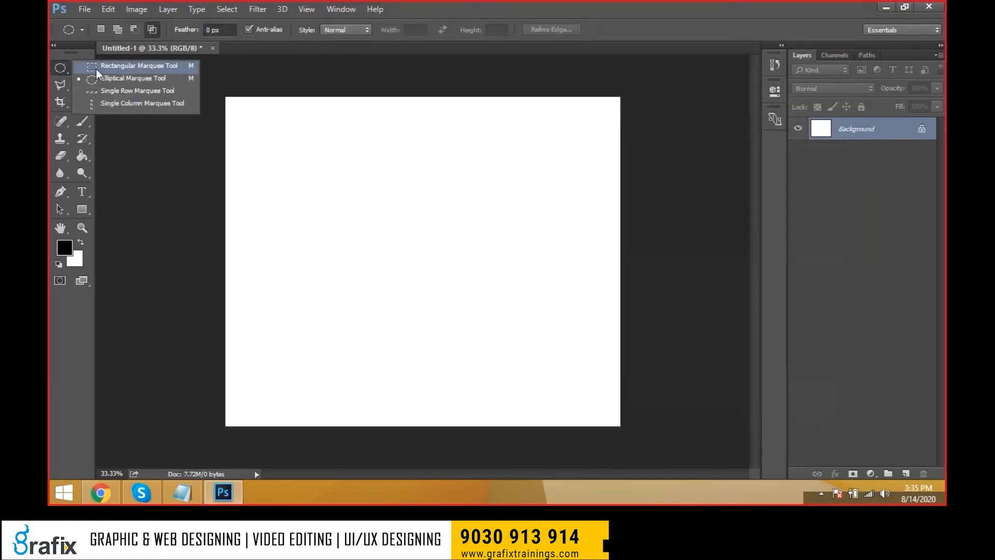
left_click(119, 66)
left_click_drag(259, 142, 356, 234)
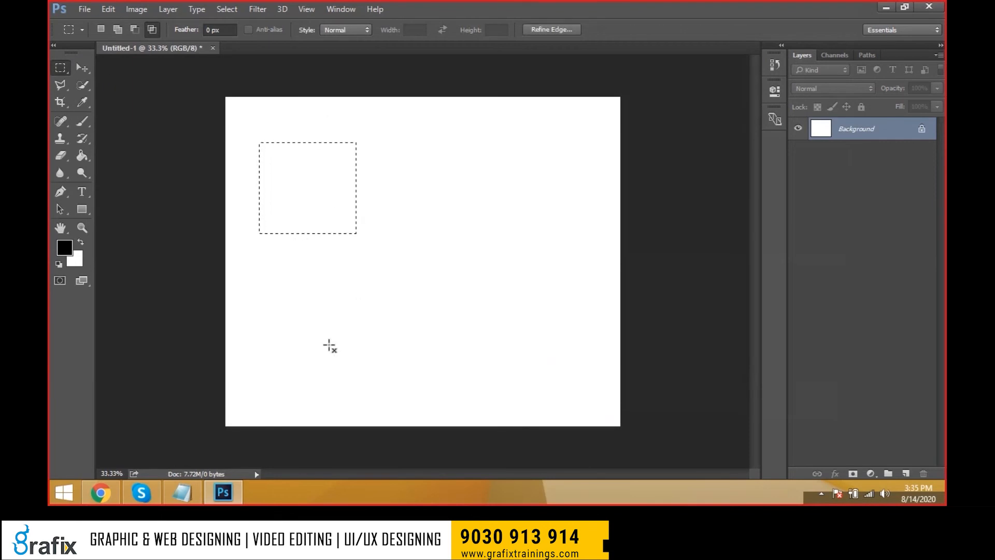
Step: Extend the square selection with eight overlapping rectangles around its edges, using the Add to selection mode
left_click(117, 29)
left_click_drag(250, 126, 285, 163)
left_click_drag(320, 115, 348, 161)
left_click_drag(414, 233, 340, 173)
left_click_drag(342, 301, 305, 193)
left_click_drag(272, 271, 251, 189)
left_click_drag(366, 231, 404, 278)
left_click_drag(378, 174, 491, 211)
left_click_drag(432, 118, 380, 173)
Step: Subtract a horizontal strip and a vertical strip from the selection to split it into three separate shapes
left_click(135, 30)
left_click_drag(226, 173, 359, 202)
left_click_drag(357, 274, 382, 191)
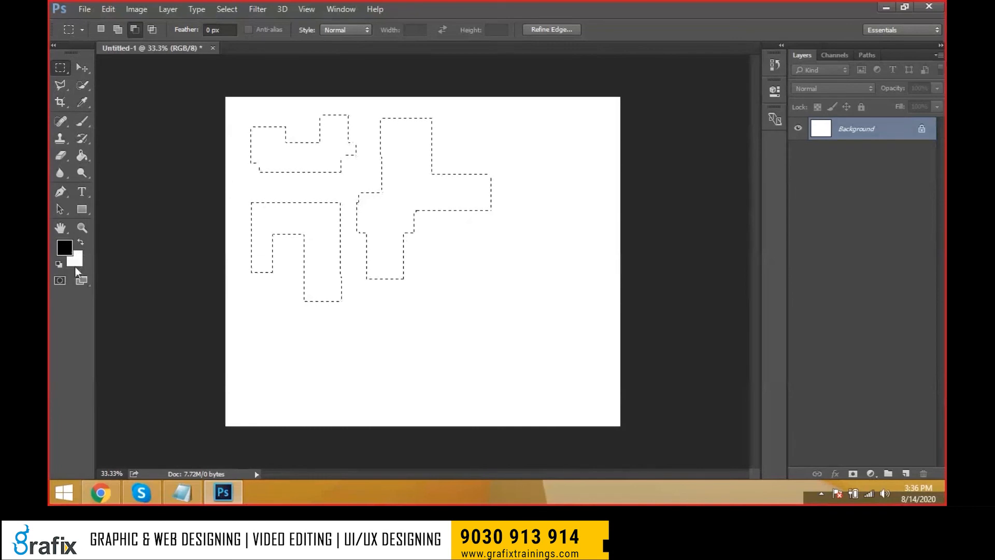
Step: Set the foreground color to blue 0000f8
left_click(64, 248)
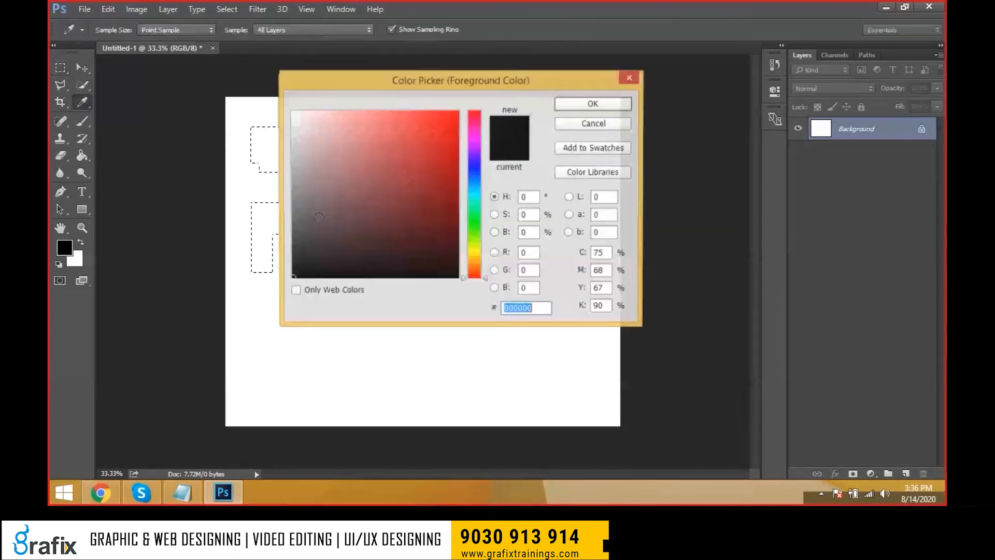
left_click(475, 167)
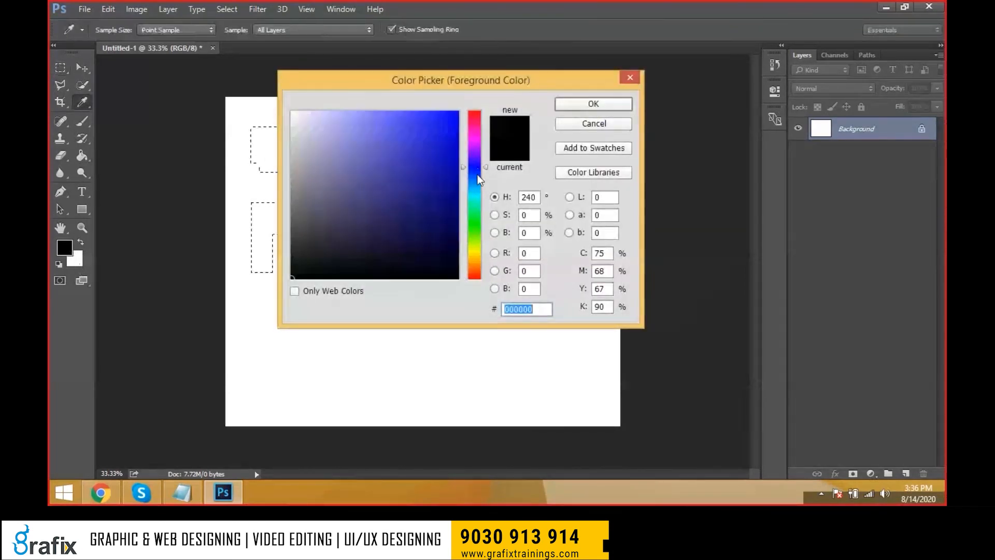
left_click(462, 116)
left_click(592, 104)
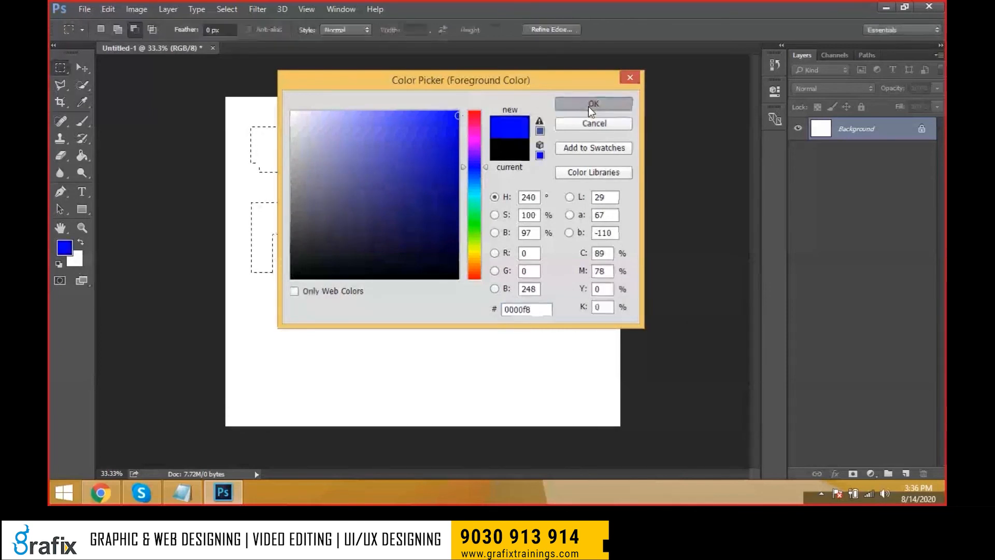
Step: Set the background color to orange ff6946
left_click(73, 260)
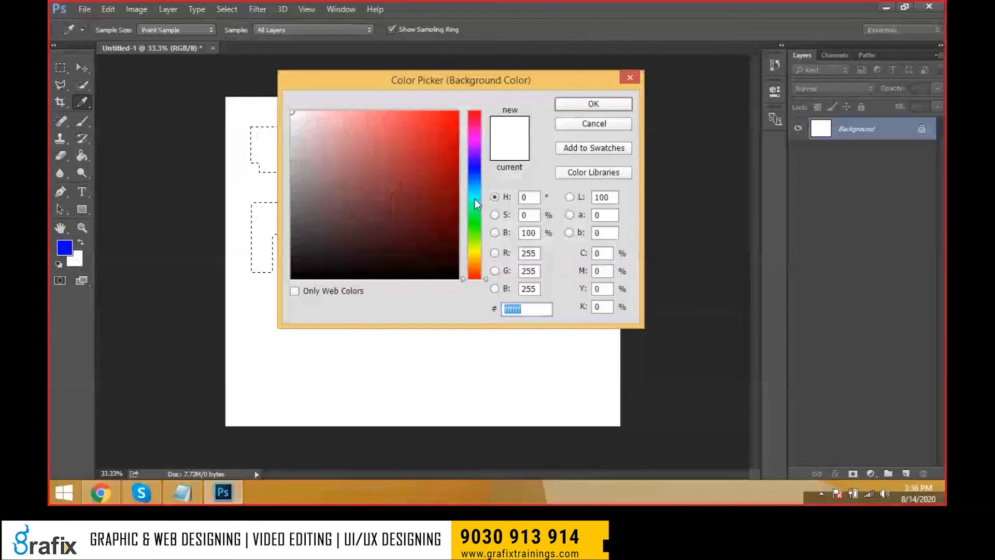
left_click(475, 239)
left_click(397, 111)
left_click(475, 271)
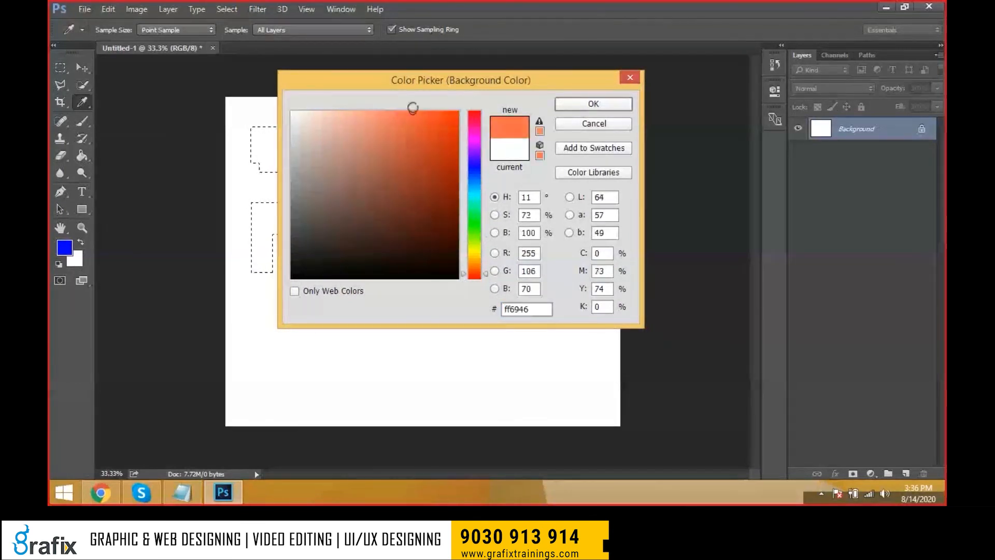
left_click(594, 104)
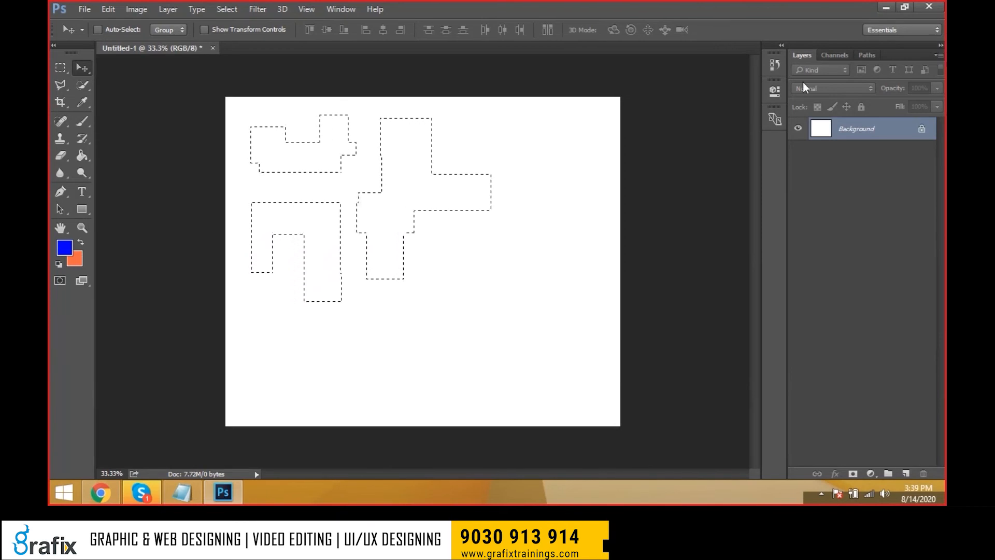
Step: Create a new layer named "box" above the background and delete it again
left_click(908, 473)
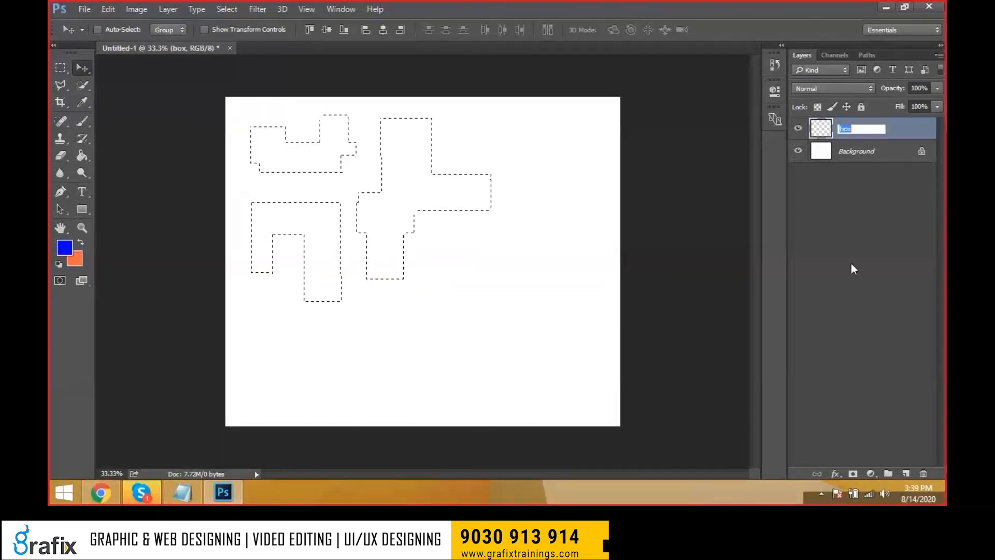
type("box")
key("Return")
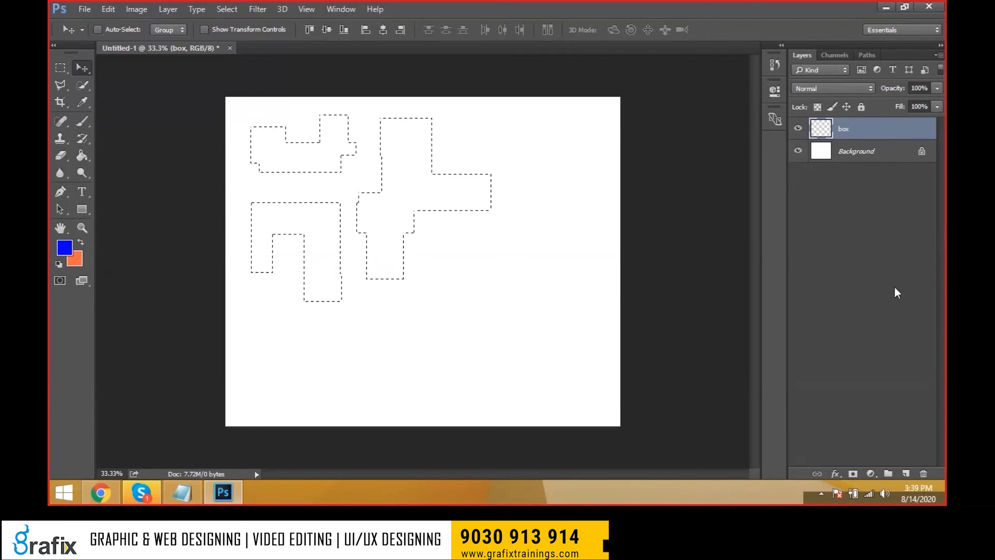
left_click(924, 473)
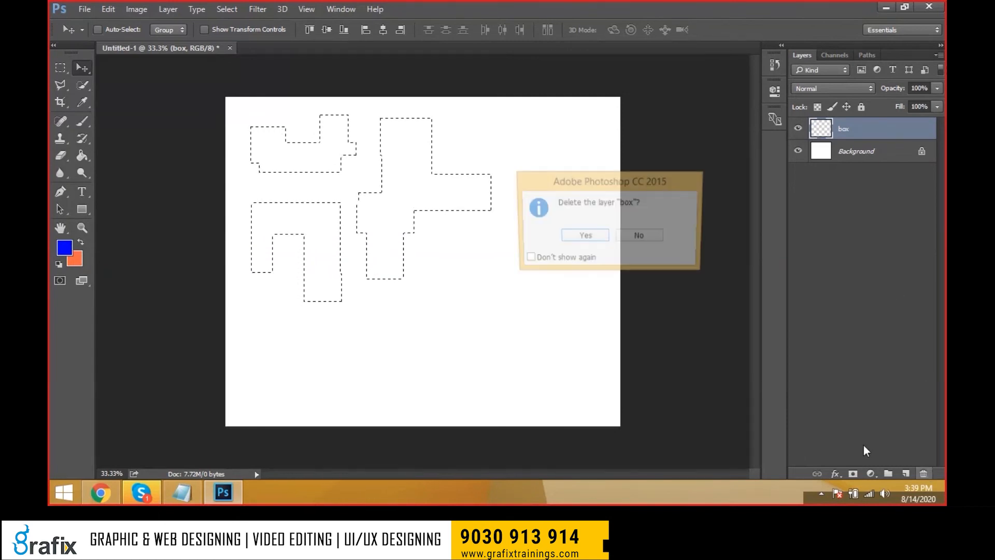
left_click(586, 238)
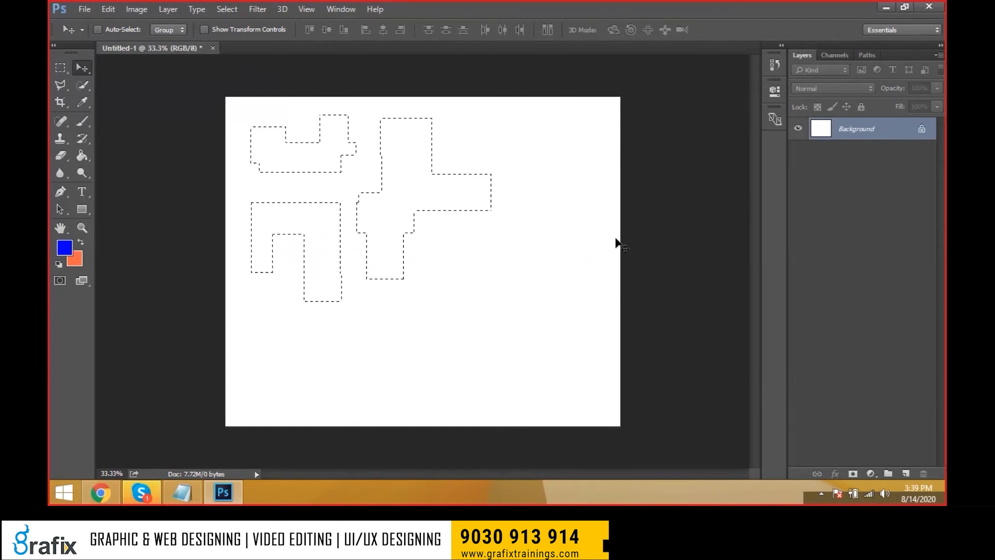
Step: Open the New Layer dialog, switch to Notepad and add the note "Ctrl+shift+N = To create a new layer" below the redo note
key("ctrl+shift+n")
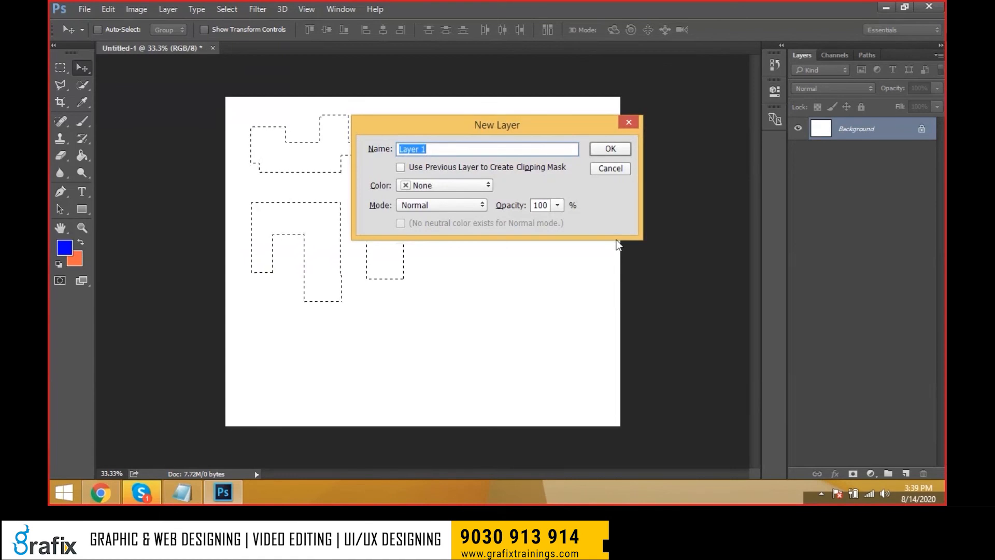
key("alt+Tab")
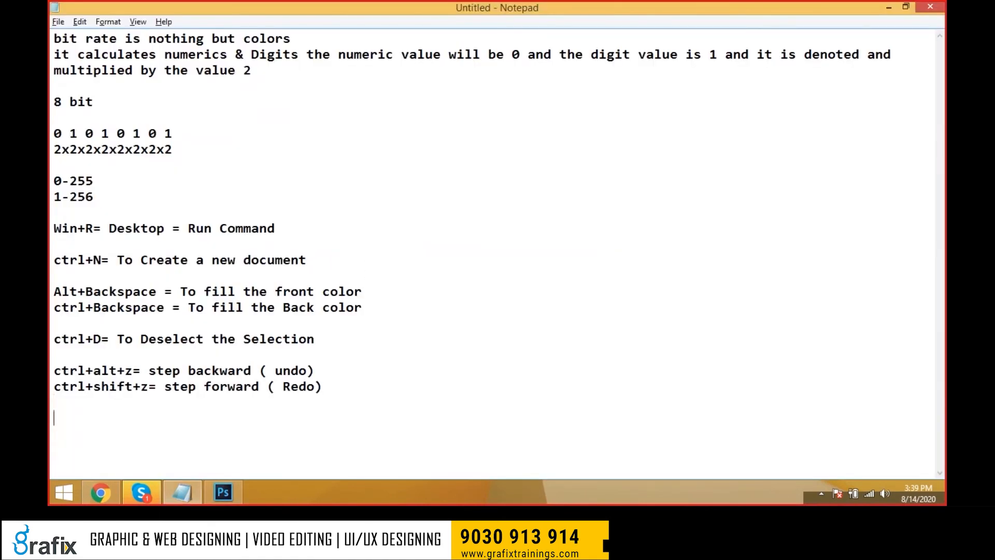
type("Ctrl+shift+N")
type("= To creat")
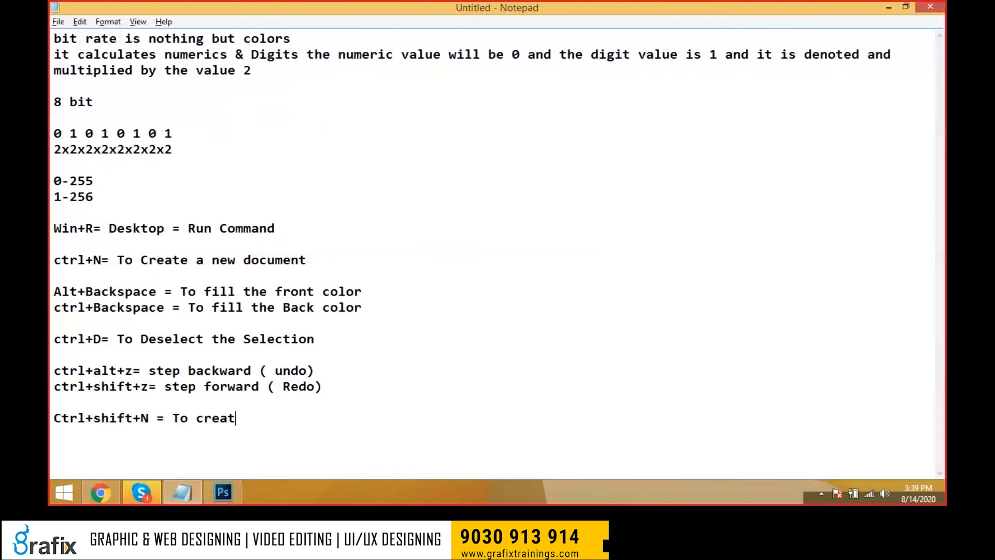
type("e a new layer")
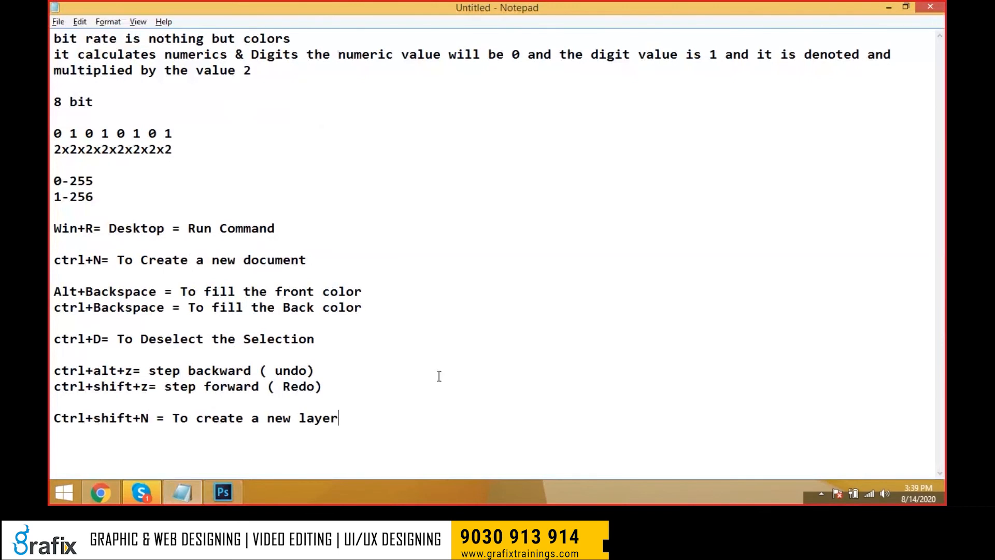
Step: Switch back to Photoshop, enter "Box" as the new layer's name and cancel the New Layer dialog
key("alt+Tab")
left_click_drag(561, 131, 613, 208)
type("Box")
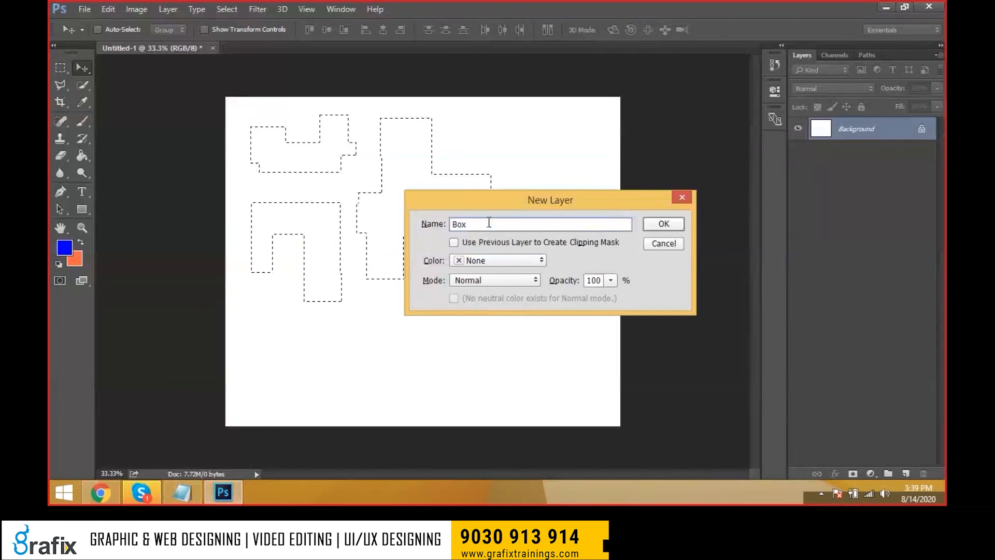
left_click_drag(528, 201, 526, 237)
left_click(666, 282)
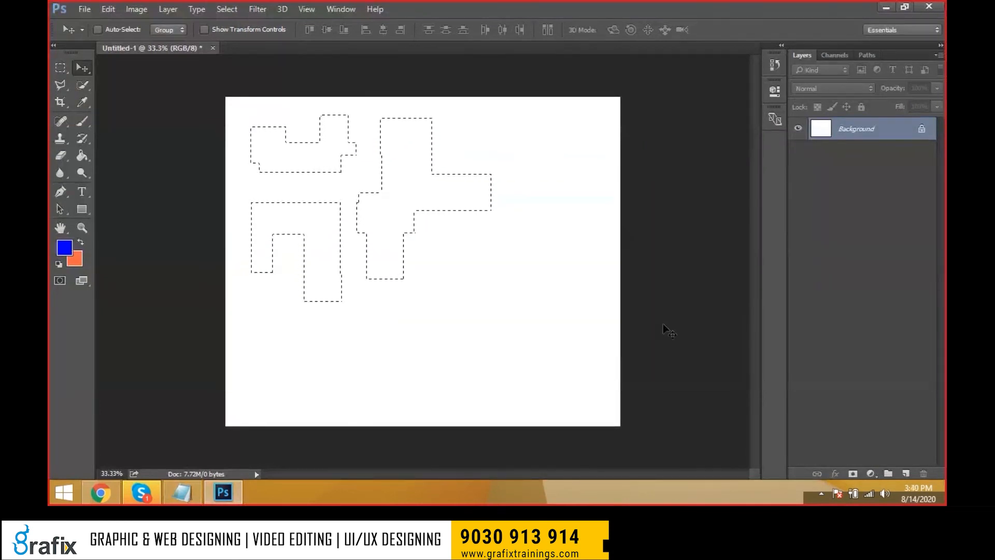
Step: Create a new layer named "Box" above the background and rename it "rectangle box"
key("ctrl+shift+n")
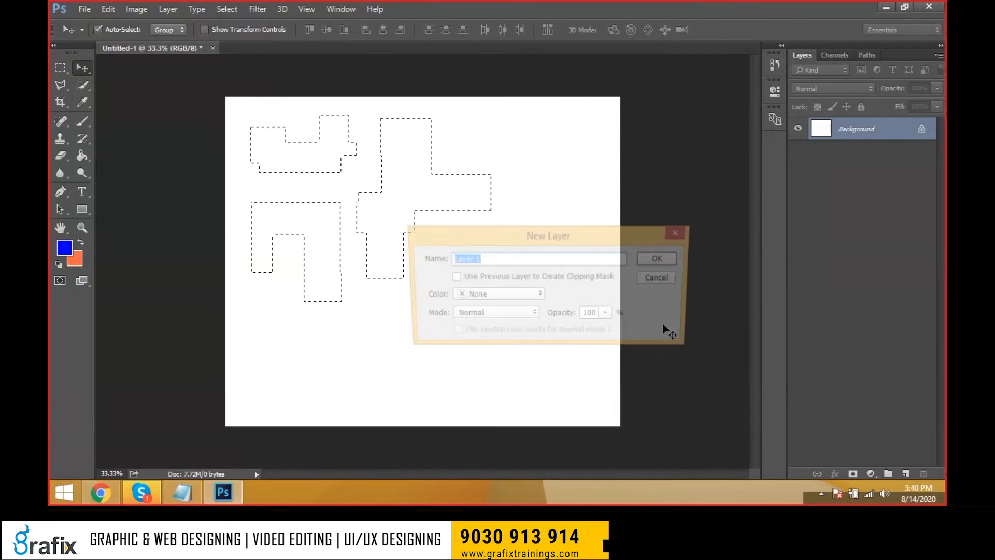
type("Box")
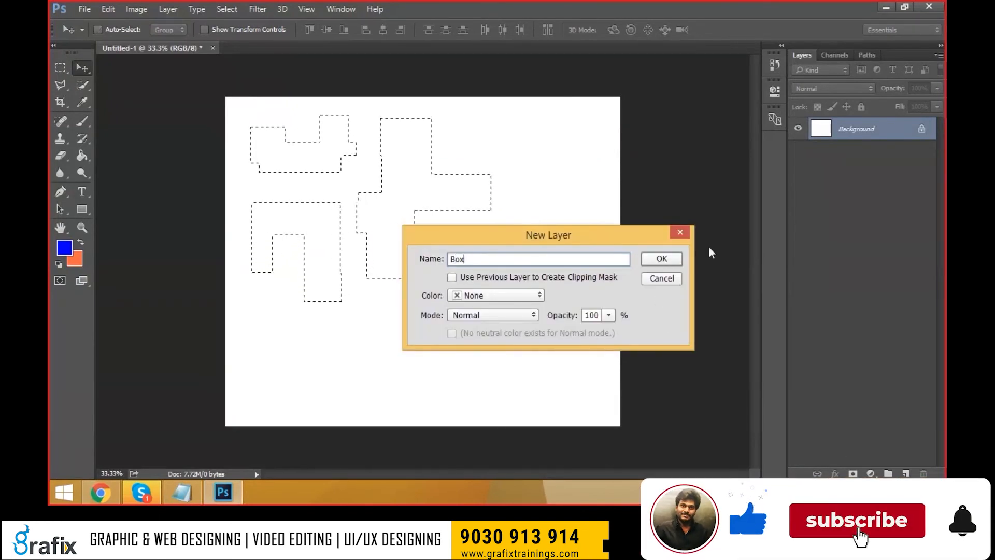
double_click(486, 258)
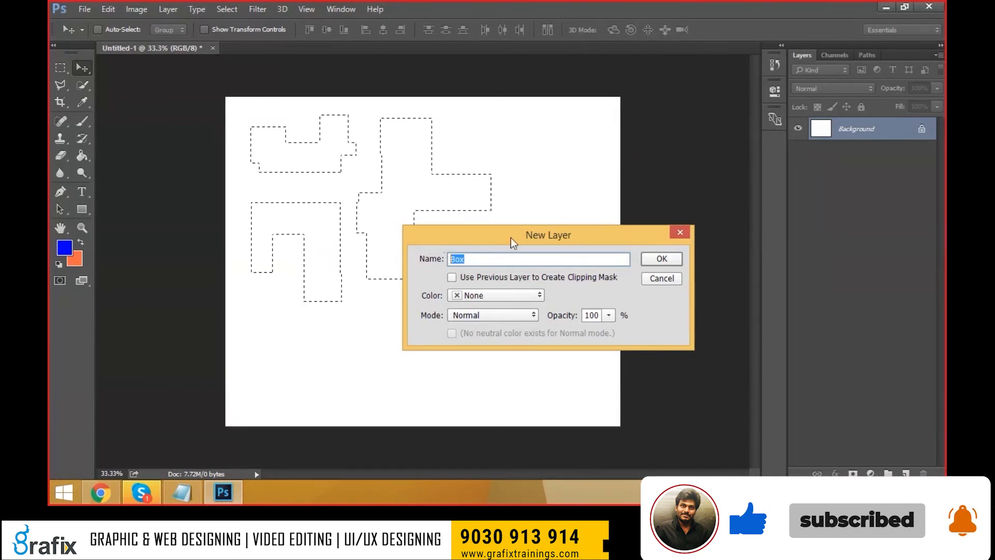
left_click(664, 258)
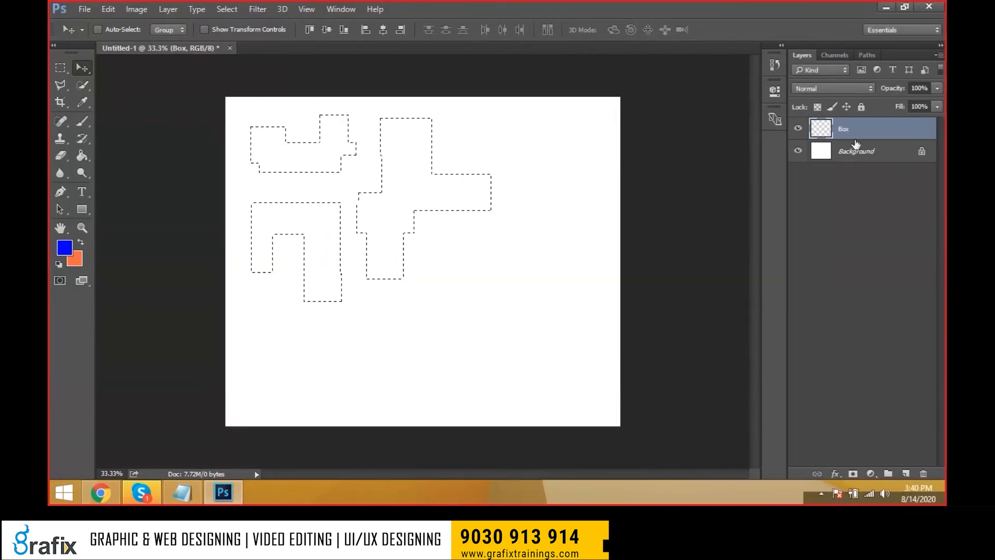
double_click(844, 129)
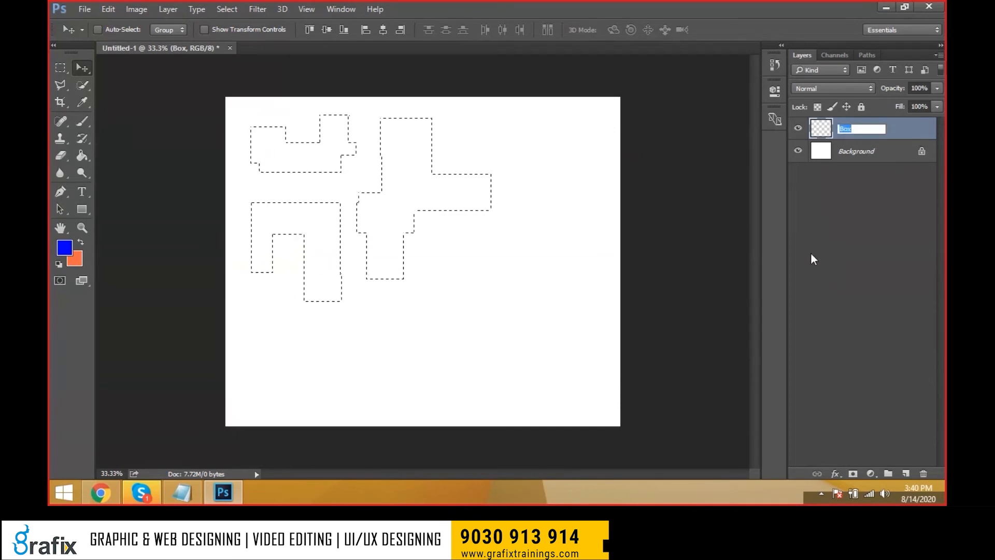
type("rectangle box")
key("Return")
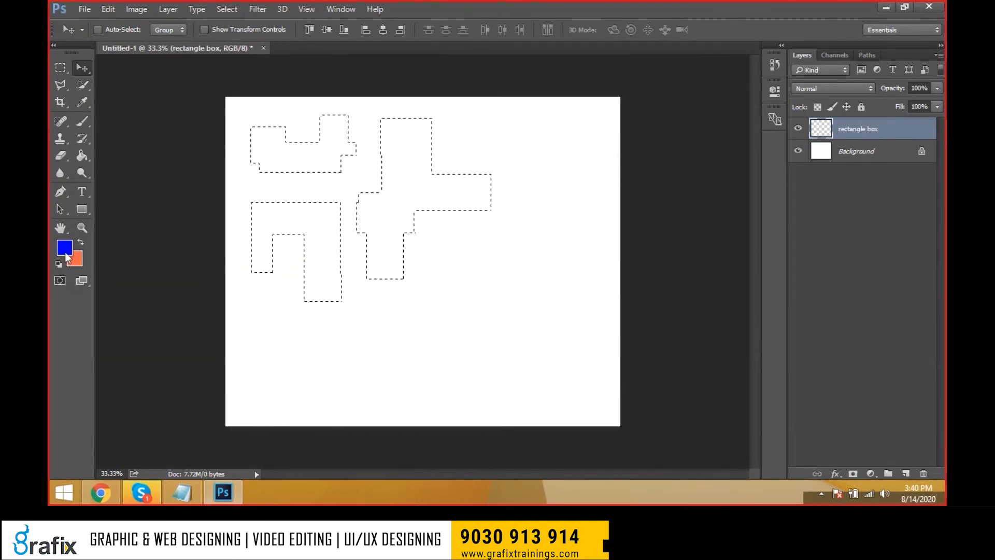
Step: Fill the selected shapes with the blue foreground color on the "rectangle box" layer and deselect them
key("alt+BackSpace")
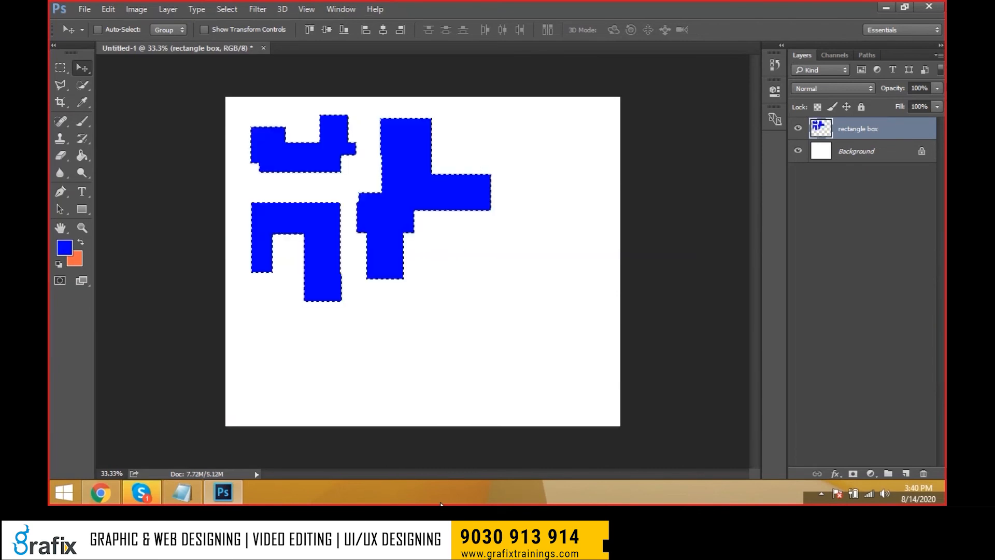
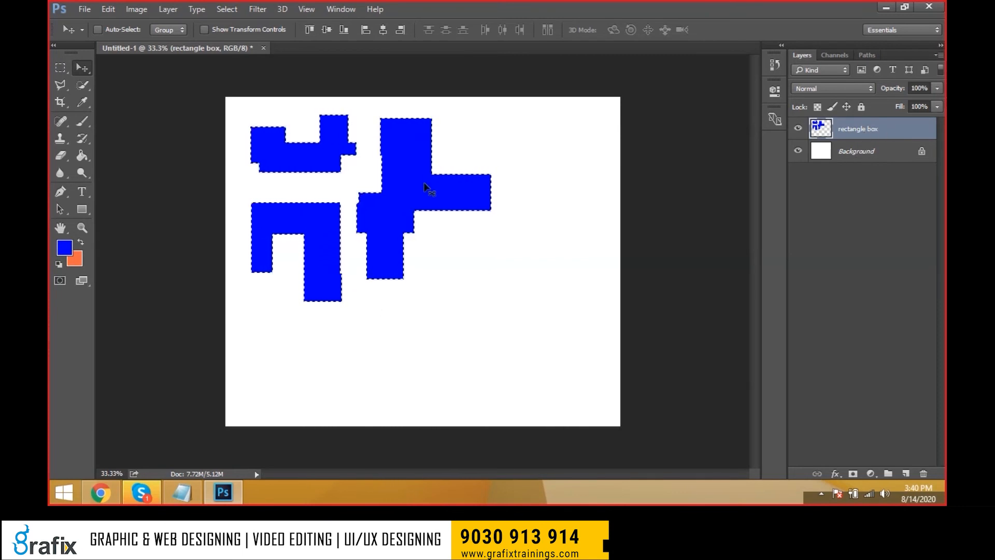
key("ctrl+d")
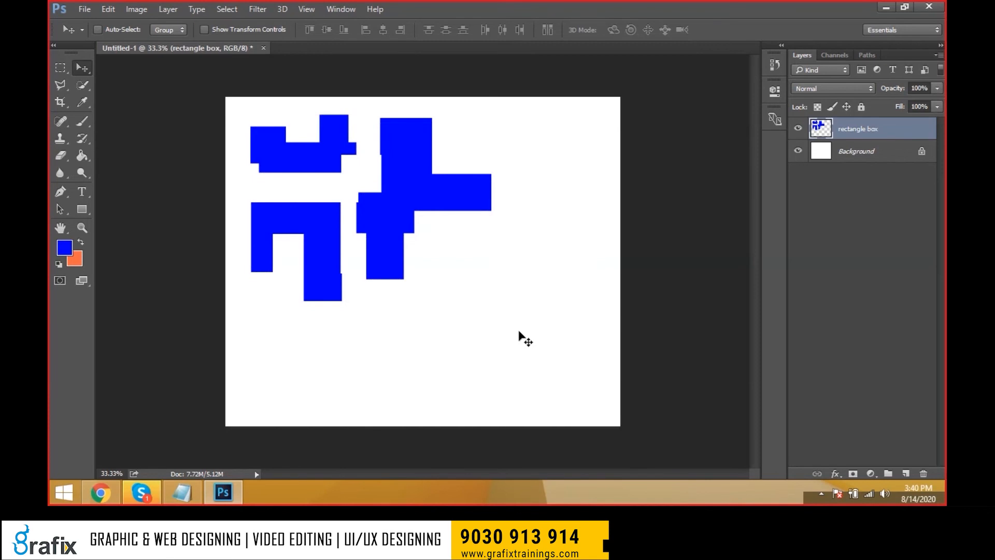
Step: Switch to Notepad, highlight the note about deselecting the selection, and return to Photoshop
key("alt+Tab")
left_click_drag(140, 338, 314, 339)
left_click(461, 344)
key("alt+Tab")
key("ctrl+t")
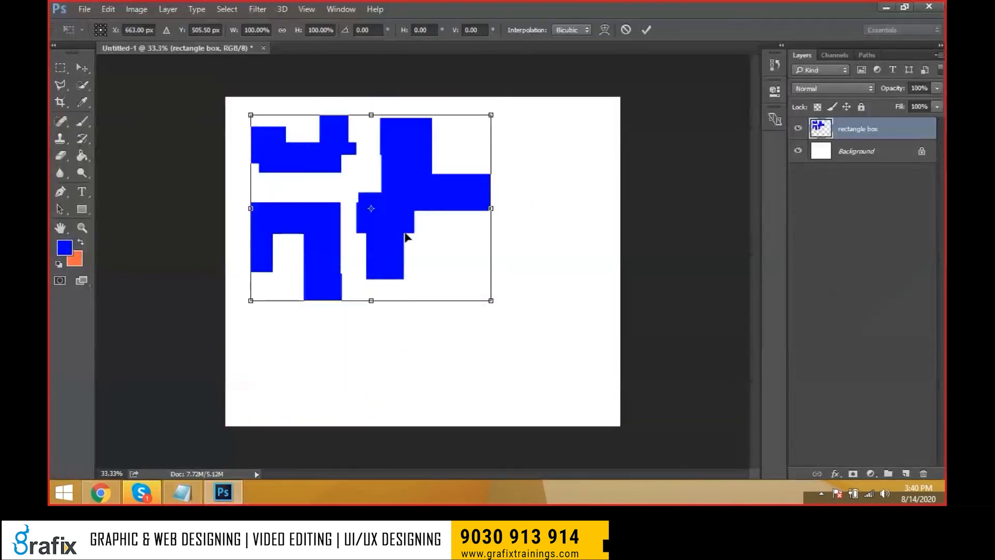
key("Return")
Step: Draw a circular selection with the Elliptical Marquee tool in the empty area below the blue cross-like shape
left_click(59, 70)
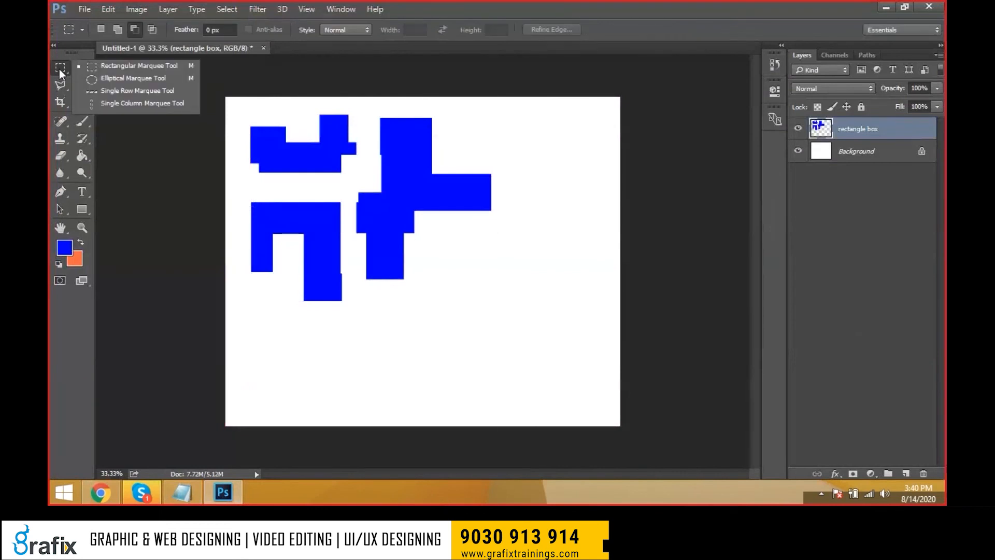
left_click(101, 78)
left_click_drag(432, 243, 557, 370)
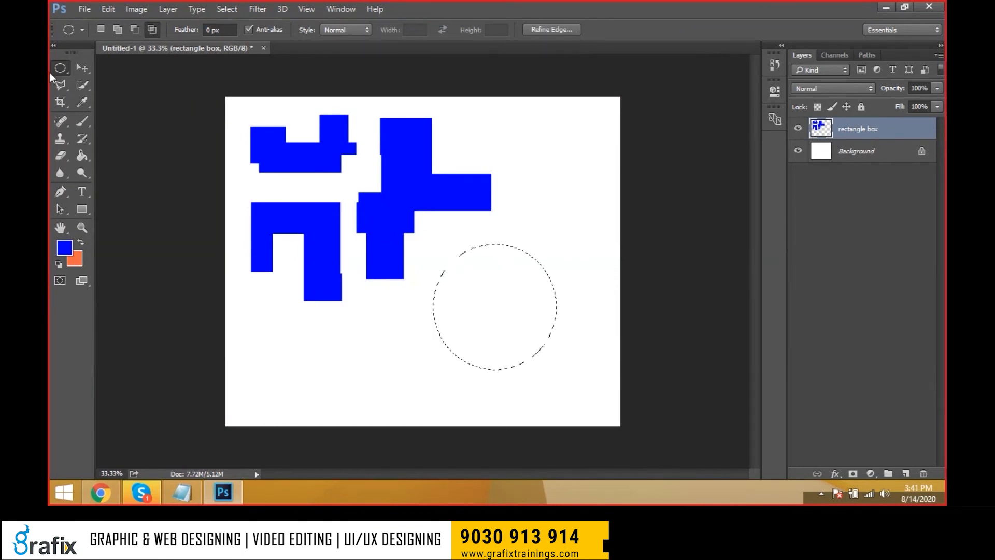
Step: Add two oval ears to the circular selection and subtract small ellipses for the eyes, nose and mouth
left_click(118, 30)
left_click_drag(449, 281, 420, 260)
left_click_drag(579, 244, 515, 273)
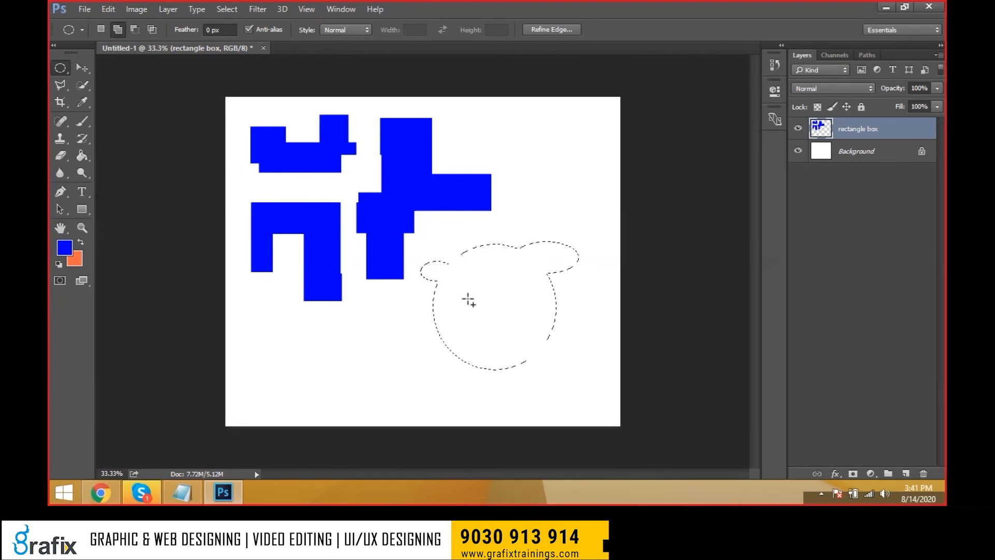
left_click(134, 29)
left_click_drag(451, 282, 510, 359)
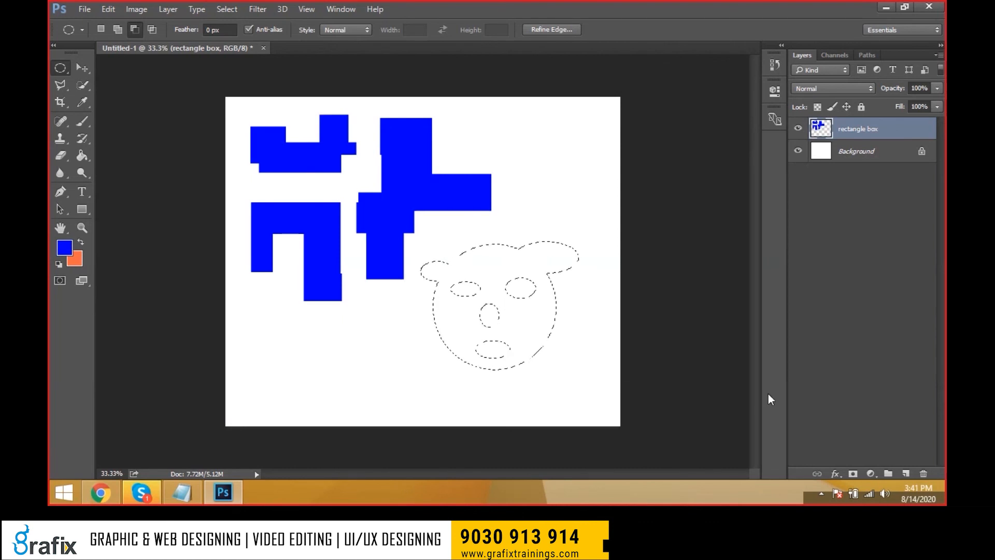
Step: Intersect the face selection with a large ellipse over its left half and undo the intersection
left_click(152, 30)
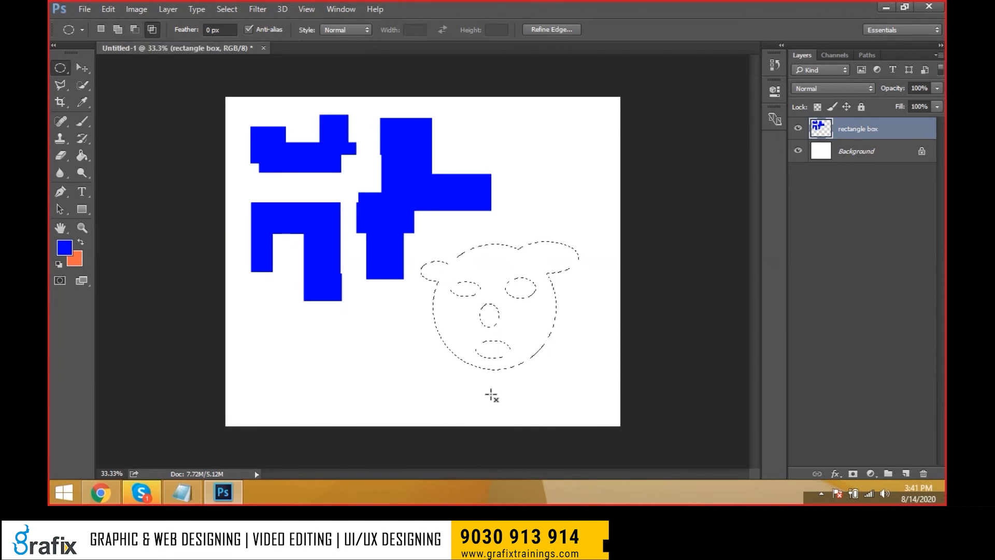
left_click_drag(387, 230, 492, 398)
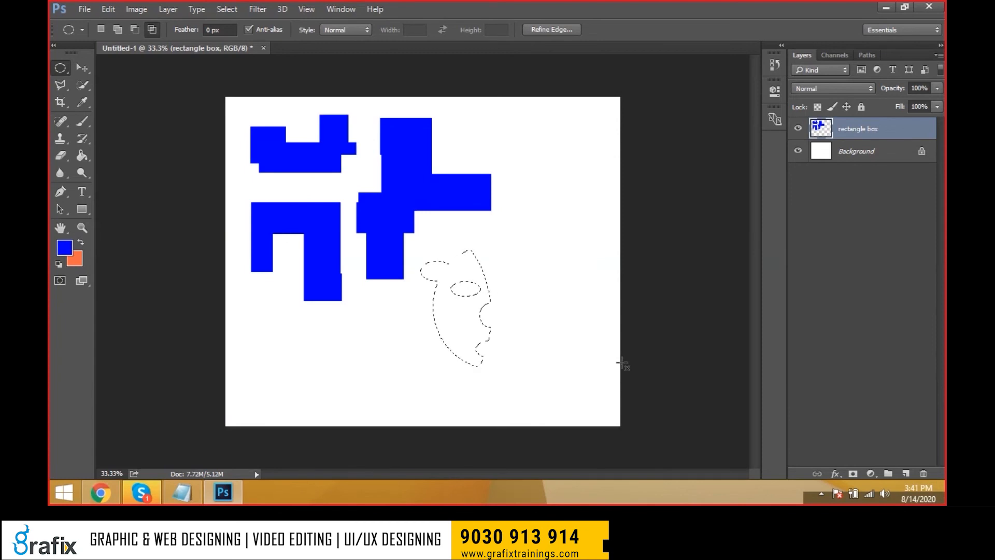
key("ctrl+alt+z")
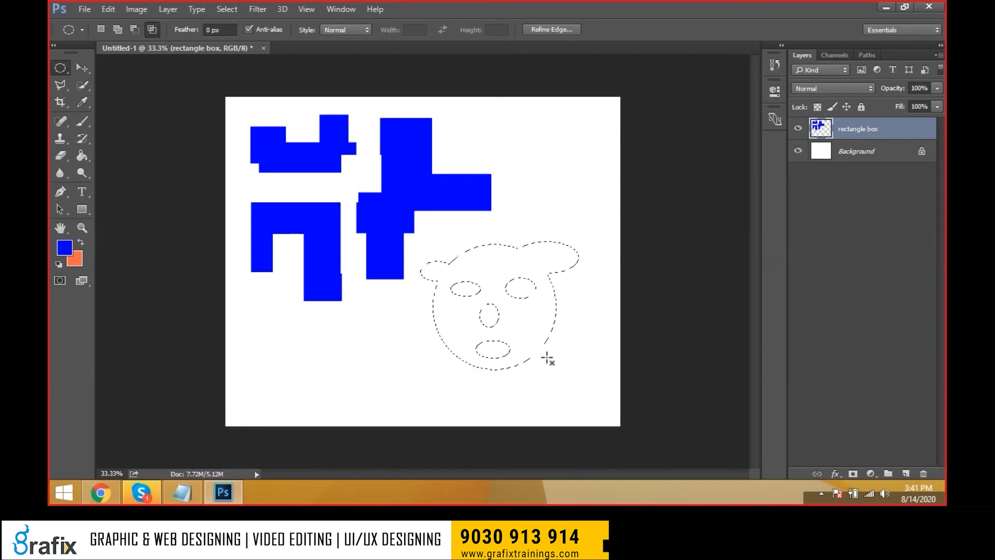
Step: Switch to Notepad, highlight the step backward (undo) shortcut note, and return to Photoshop
key("alt+Tab")
left_click_drag(352, 378, 53, 371)
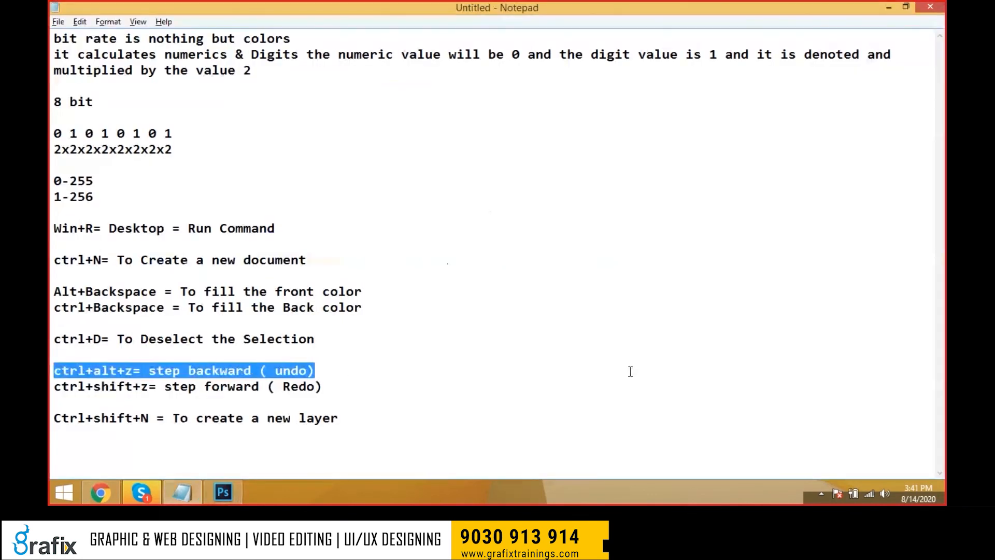
key("alt+Tab")
Step: Step backward through the eye, nose and mouth cut-outs of the face selection and redo them
key("ctrl+alt+z")
key("ctrl+alt+z")
key("ctrl+alt+z")
key("ctrl+alt+z")
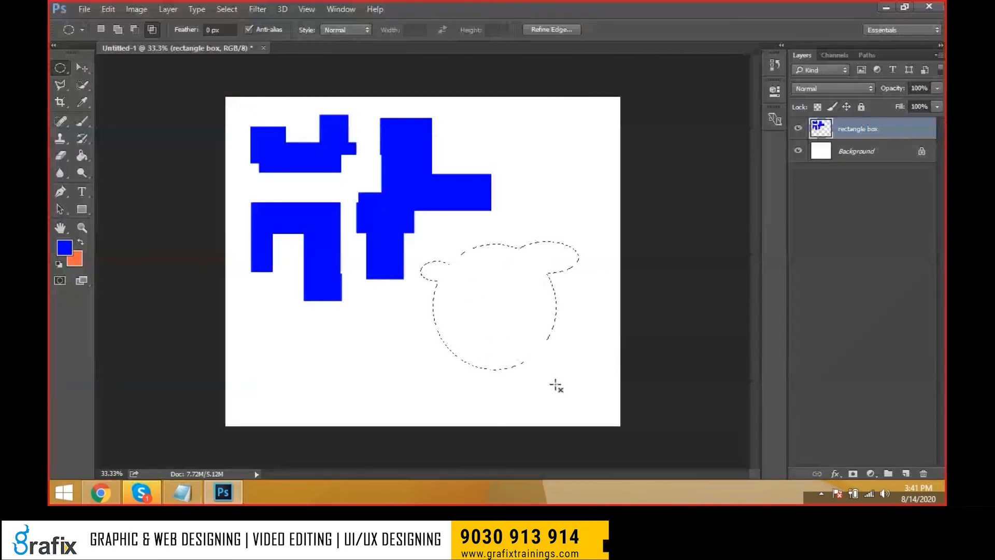
key("ctrl+shift+z")
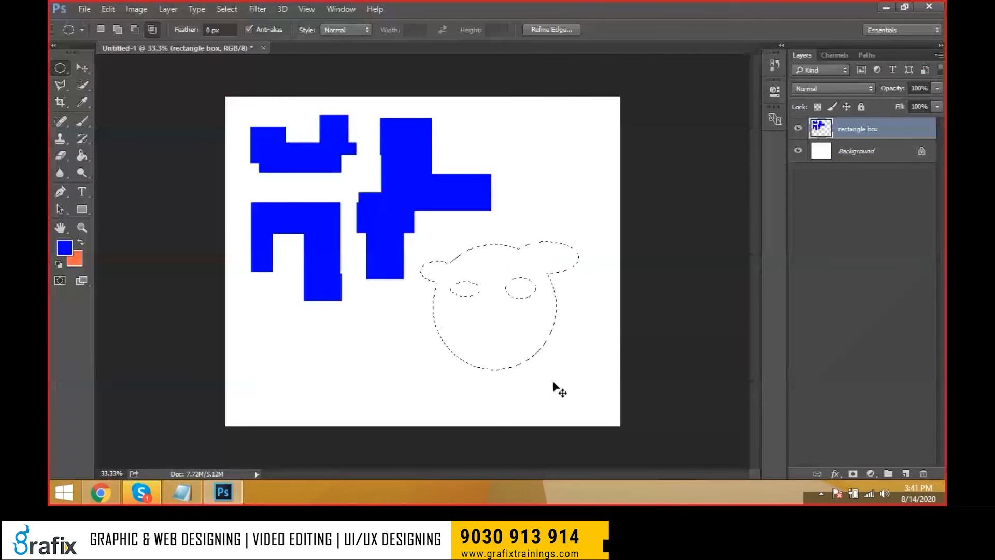
key("ctrl+shift+z")
key("ctrl+shift+z")
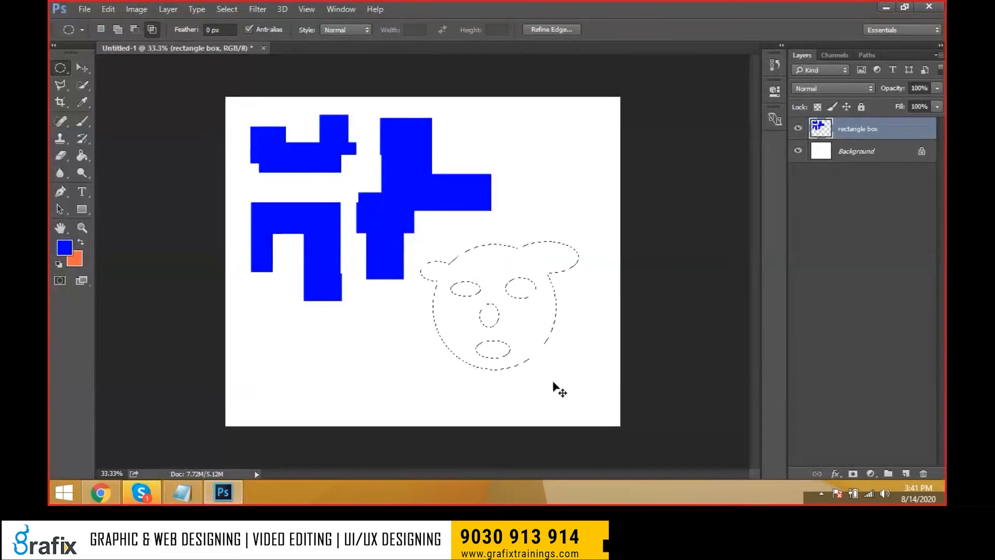
Step: Set the foreground color to a bright magenta
left_click(72, 249)
left_click(476, 234)
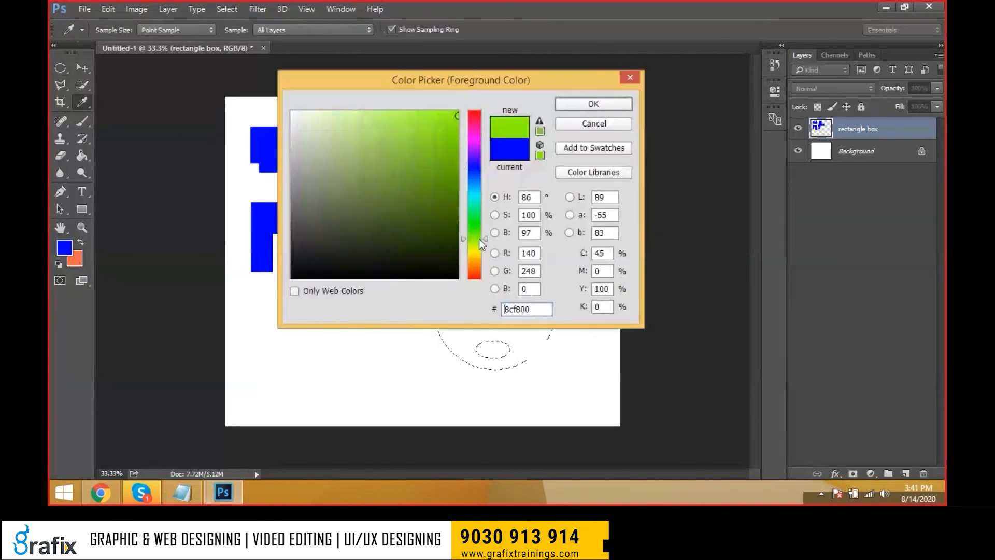
left_click(475, 173)
left_click(476, 139)
left_click(459, 111)
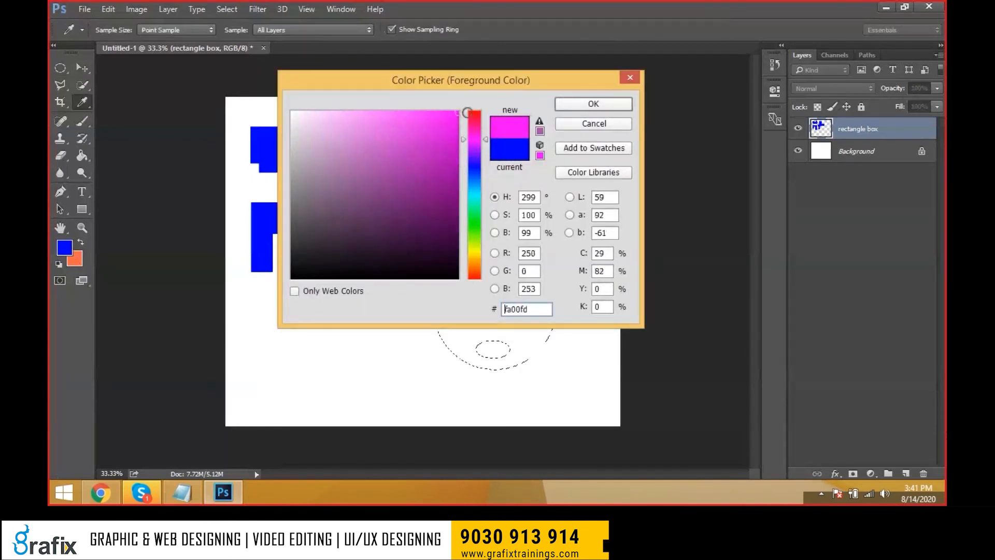
left_click(606, 107)
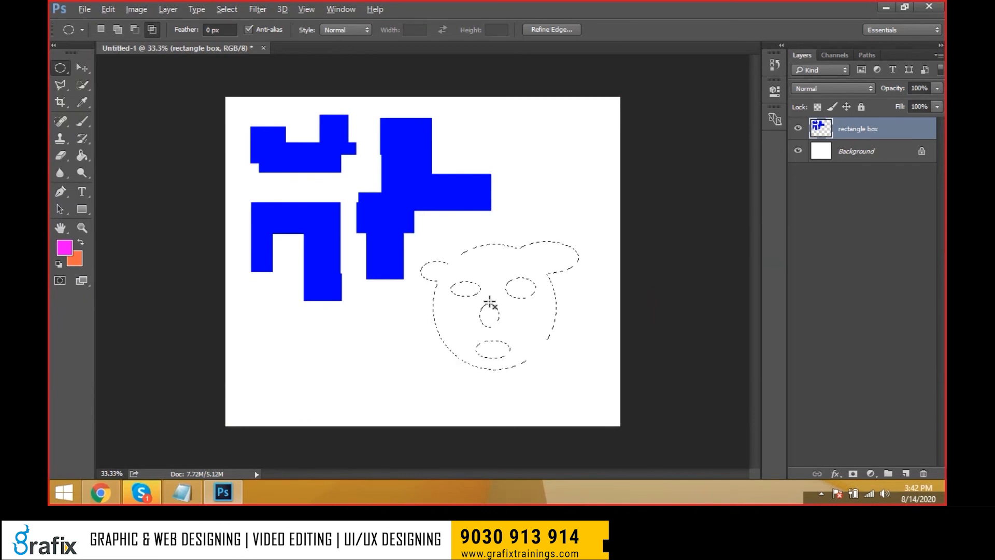
Step: Fill the face selection with magenta on the "rectangle box" layer and move the layer's deselected shapes around the canvas
key("alt+BackSpace")
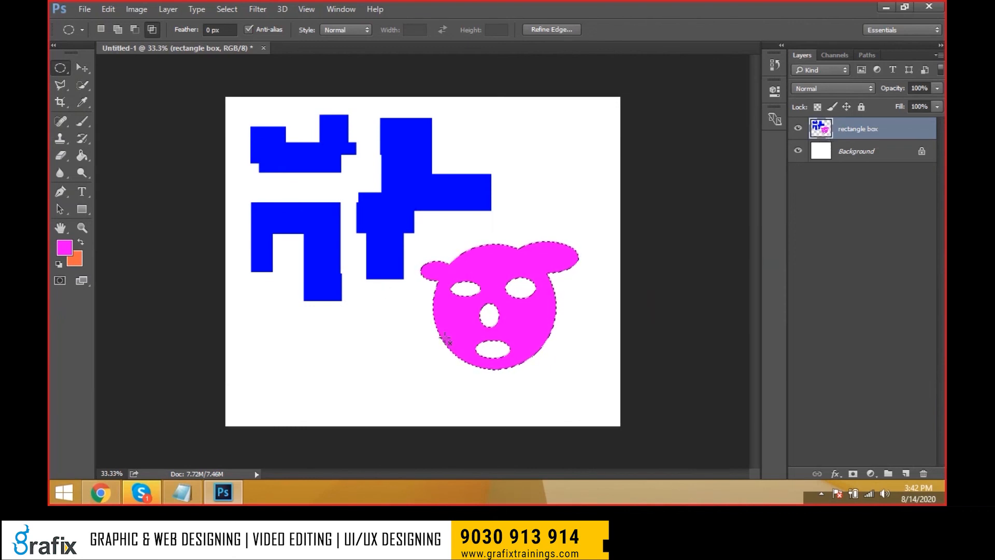
left_click(496, 278)
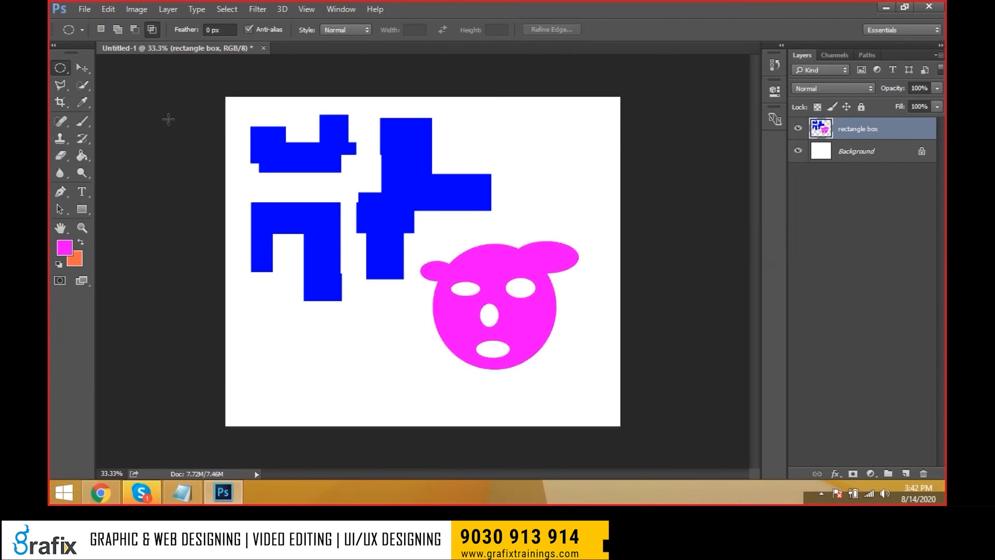
left_click(83, 69)
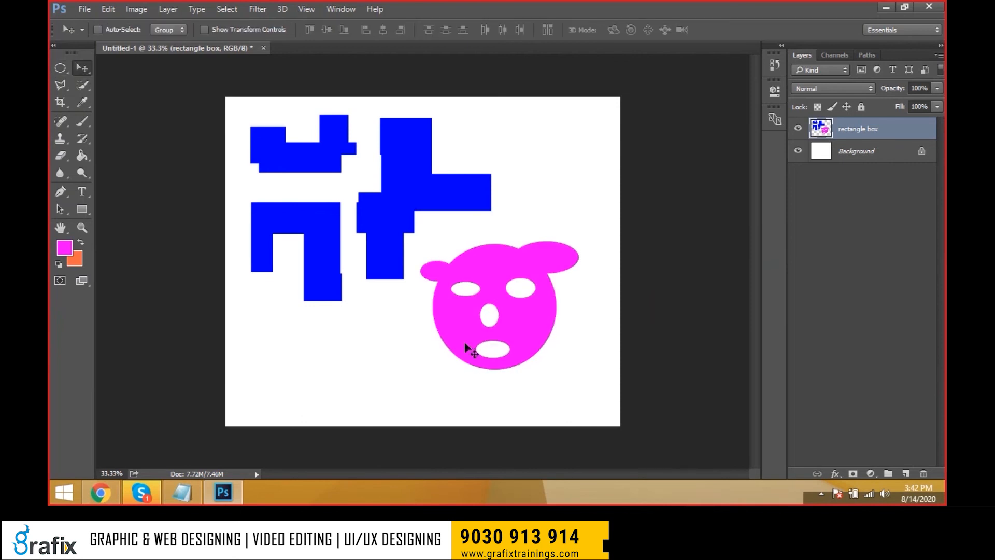
mouse_move(510, 281)
left_mouse_down()
mouse_move(542, 311)
mouse_move(495, 257)
mouse_move(514, 294)
mouse_move(511, 283)
left_mouse_up()
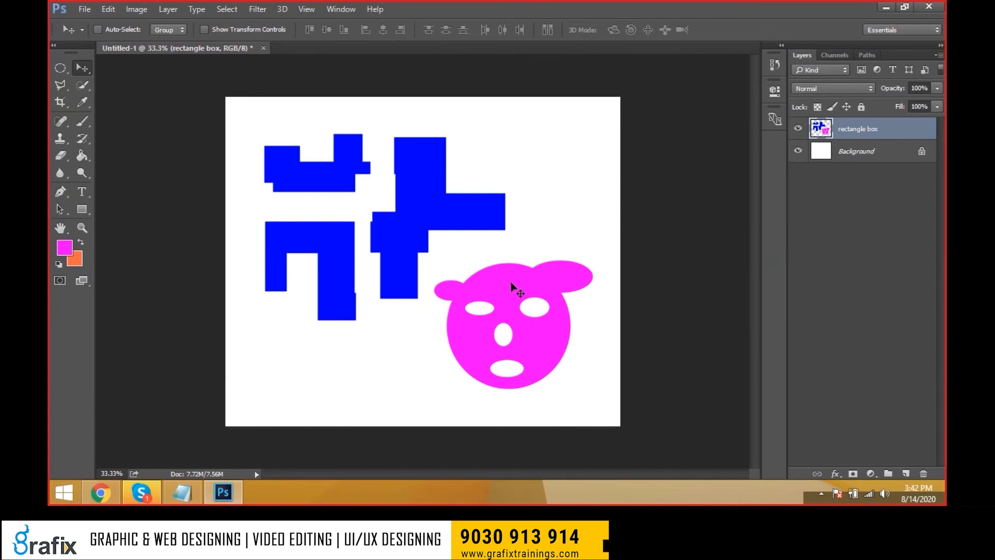
Step: Step backward through the layer moves and the magenta fill to restore the unfilled face selection
key("ctrl+alt+z")
key("ctrl+alt+z")
key("ctrl+alt+z")
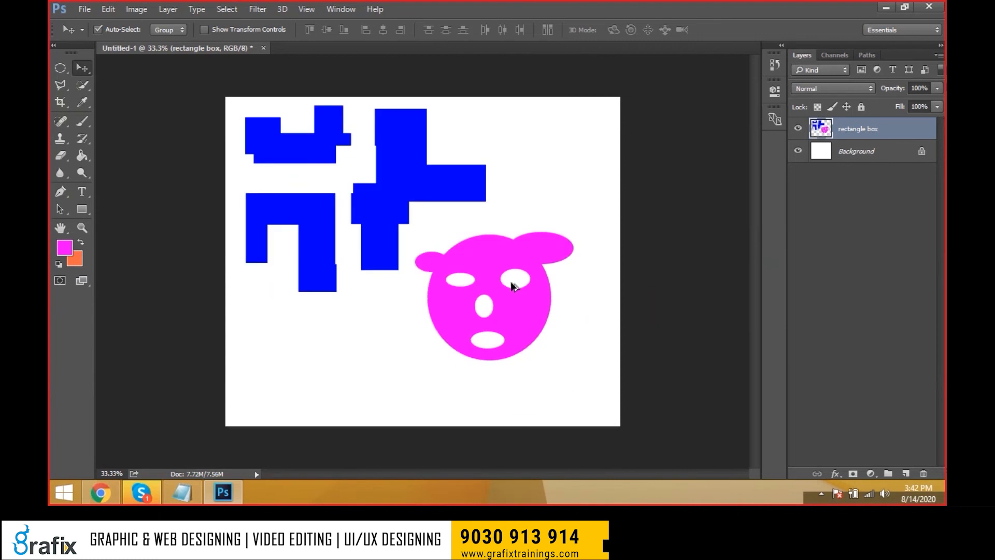
key("ctrl+alt+z")
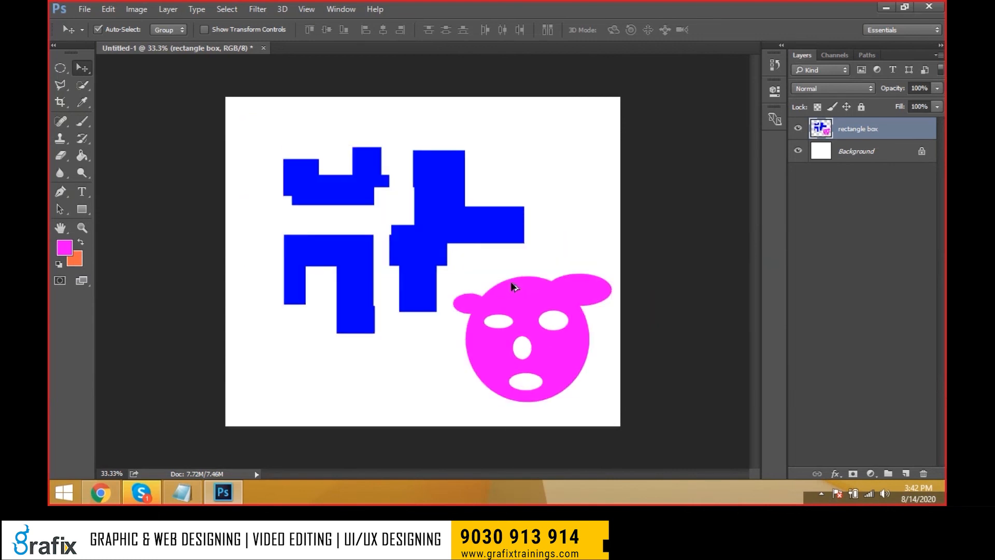
key("ctrl+alt+z")
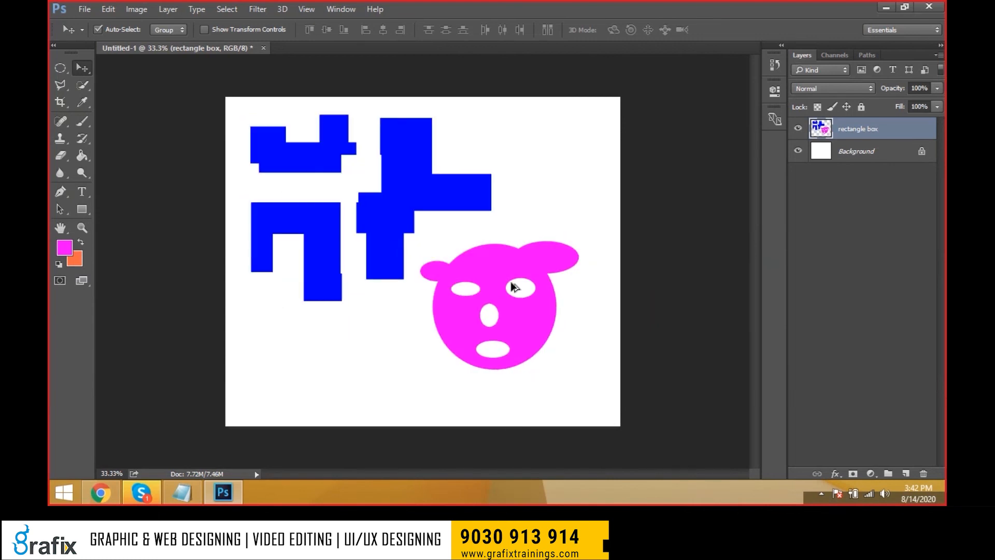
key("ctrl+alt+z")
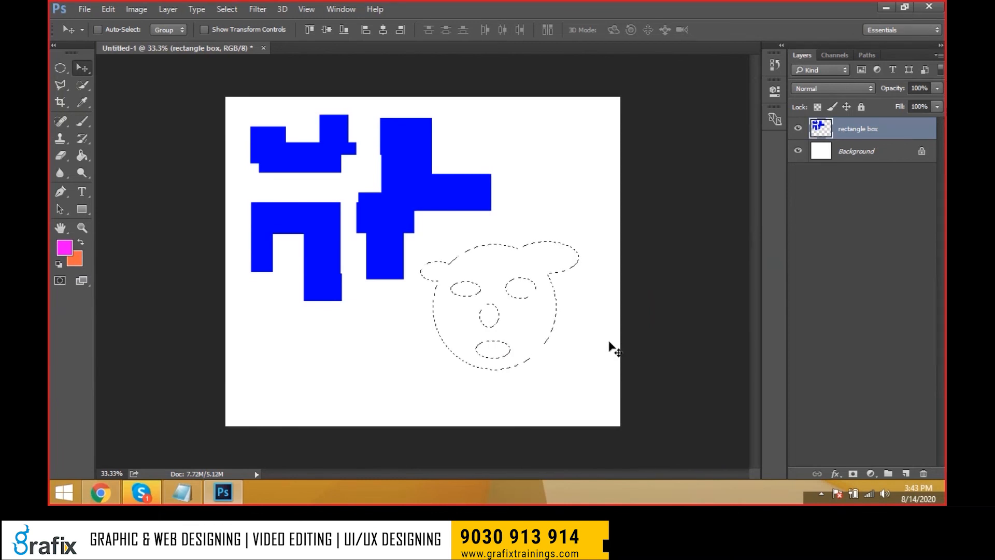
Step: Create a new layer named "Circle" above "rectangle box" and fill the face selection on it with the magenta foreground color
key("ctrl+shift+n")
left_click_drag(614, 241, 619, 145)
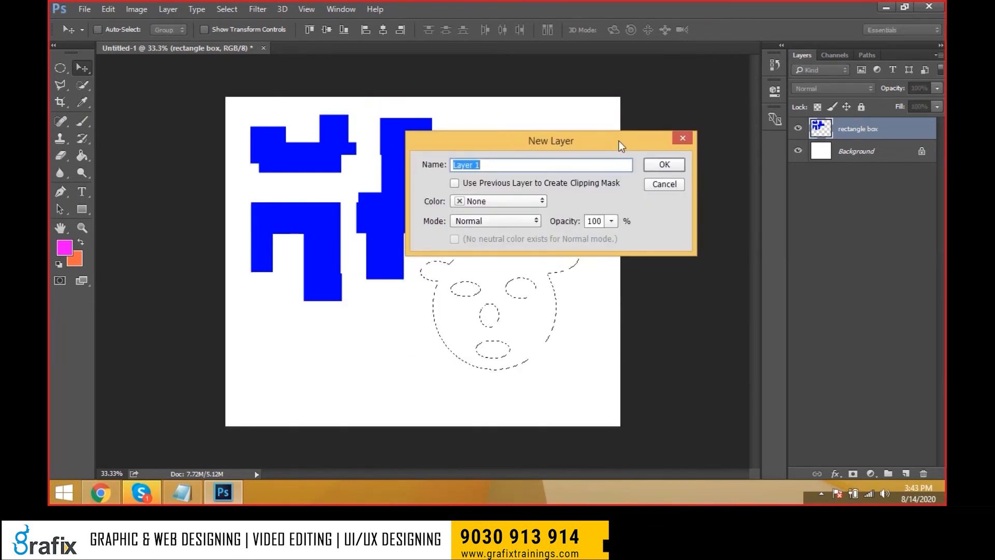
type("Circle")
left_click(673, 163)
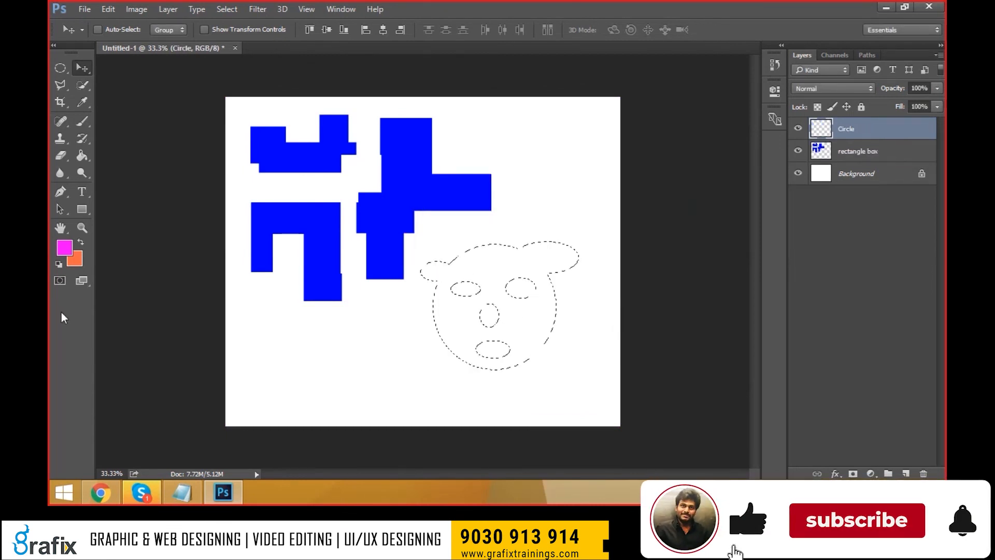
key("alt+BackSpace")
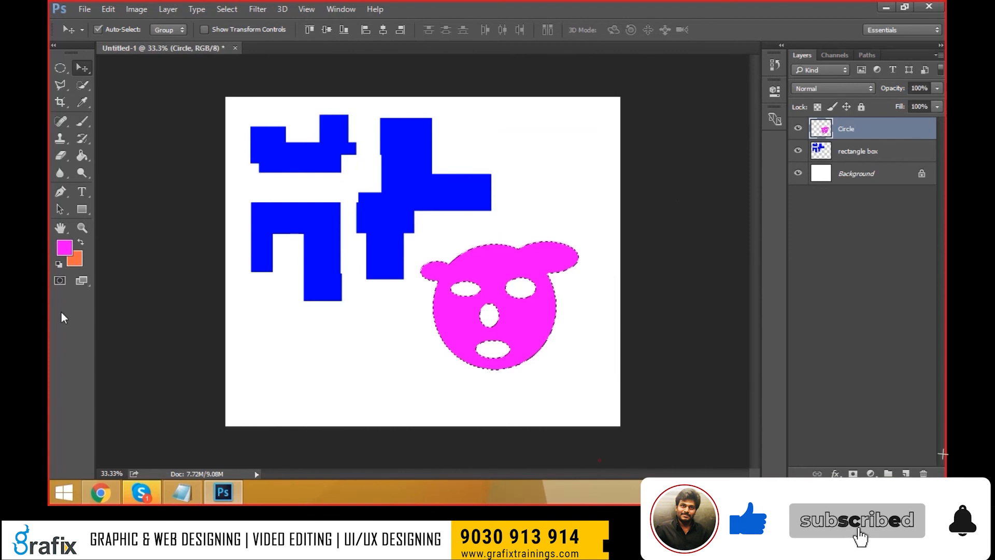
Step: Deselect the face selection and move the magenta face around the lower part of the canvas on the "Circle" layer
key("ctrl")
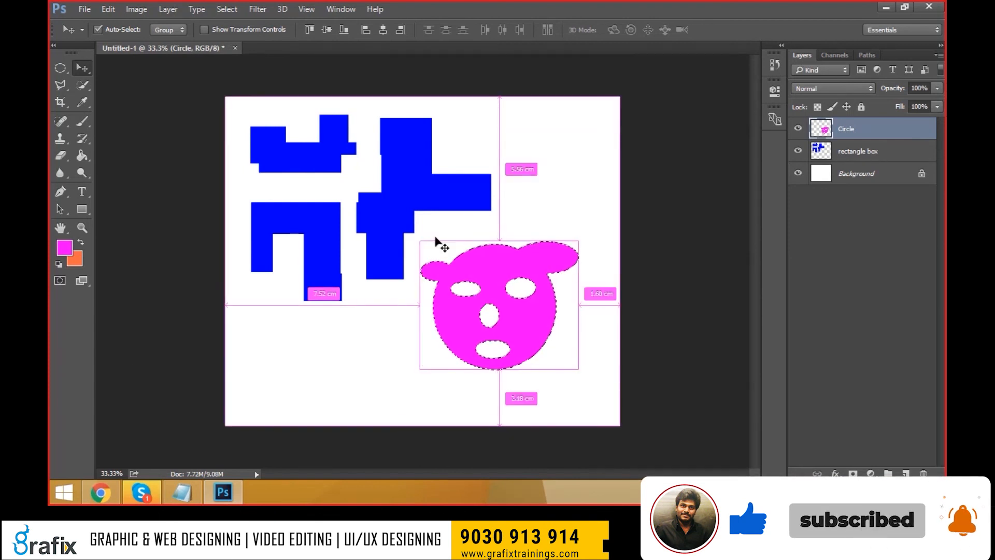
key("ctrl+d")
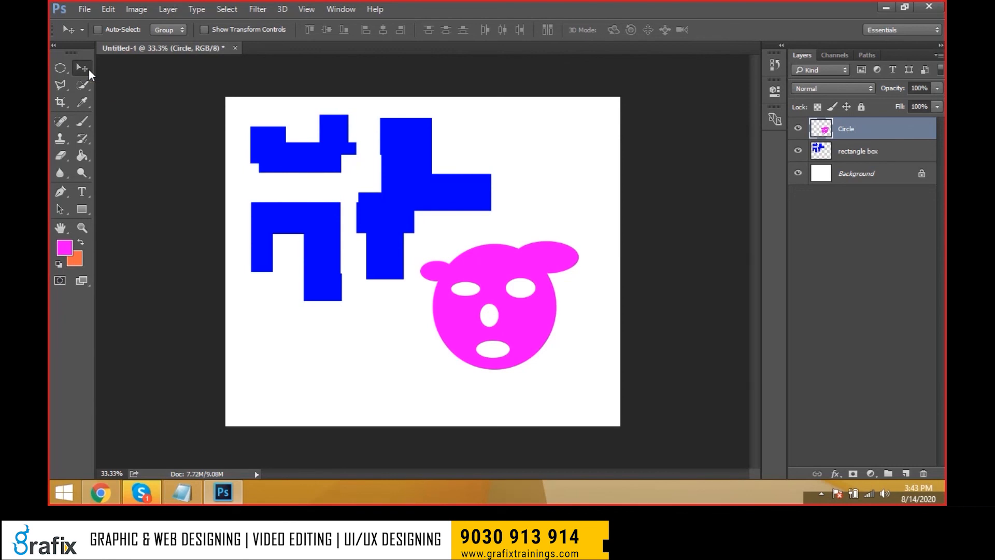
left_click_drag(501, 307, 512, 326)
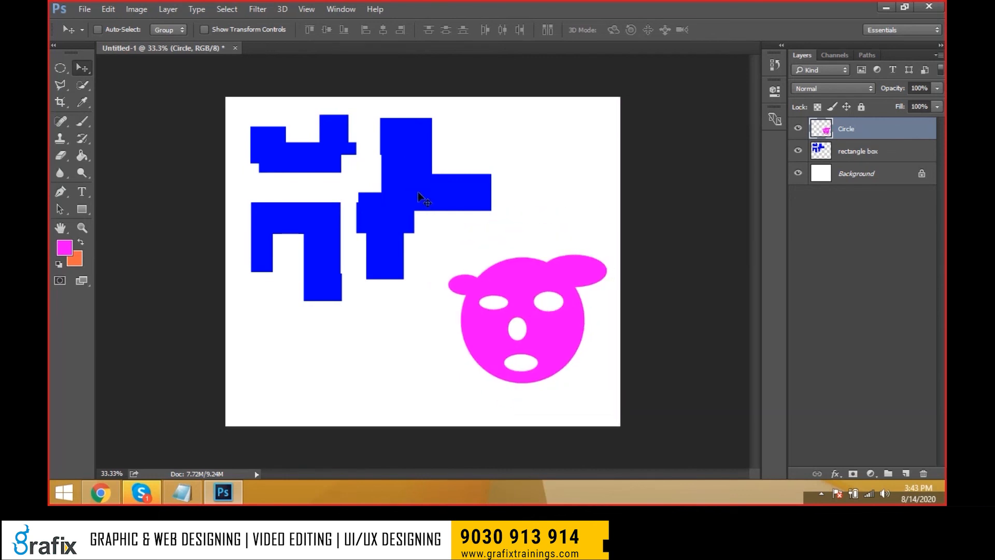
left_click_drag(415, 173, 411, 193)
mouse_move(509, 326)
left_mouse_down()
mouse_move(493, 314)
mouse_move(492, 326)
mouse_move(493, 317)
left_mouse_up()
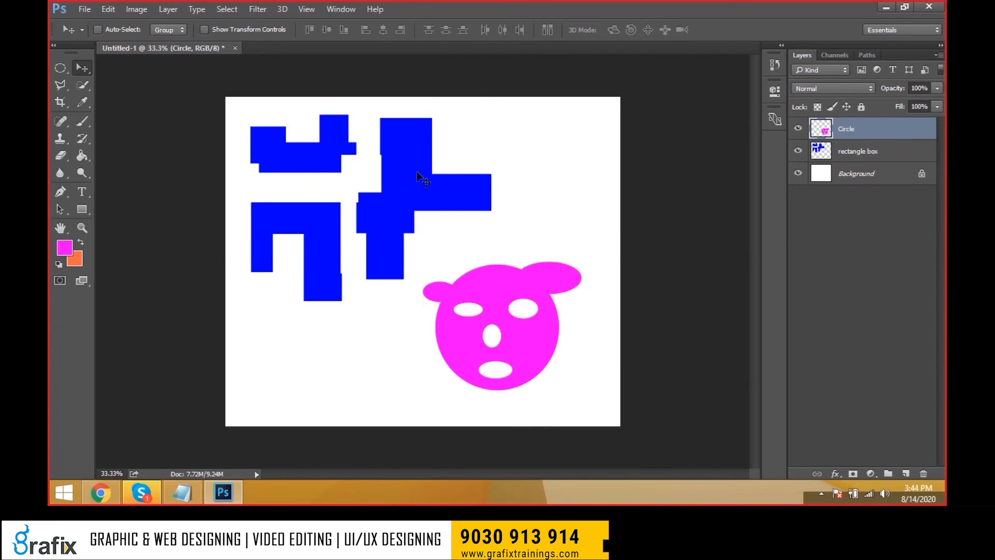
mouse_move(417, 171)
left_mouse_down()
mouse_move(418, 197)
mouse_move(426, 183)
left_mouse_up()
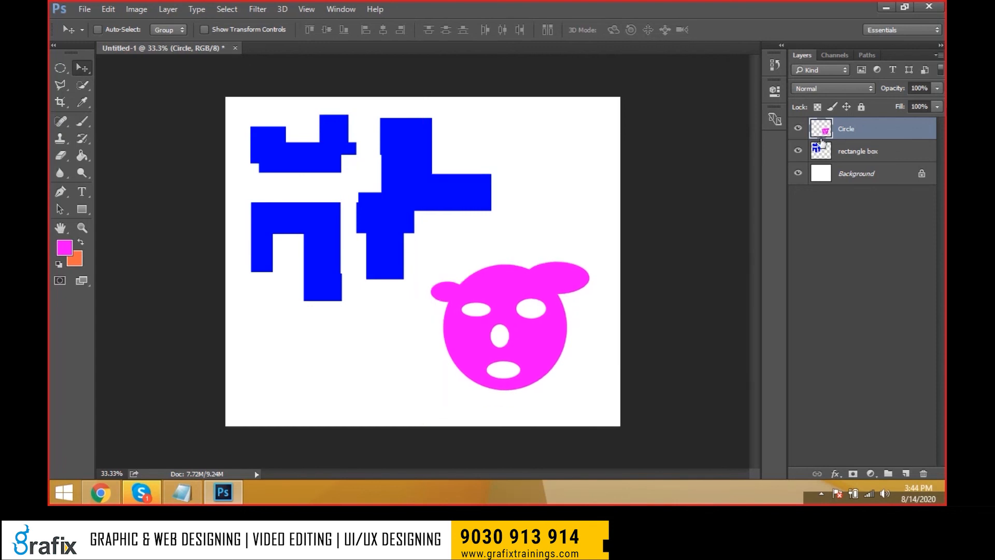
Step: Select the "rectangle box" layer and move its blue shapes slightly on the canvas
left_click(851, 155)
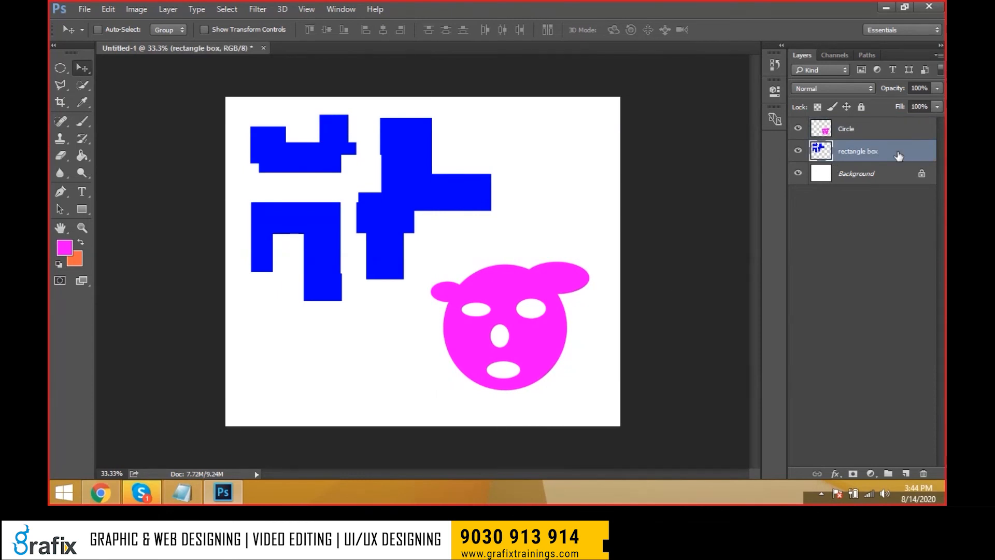
left_click_drag(405, 185, 426, 176)
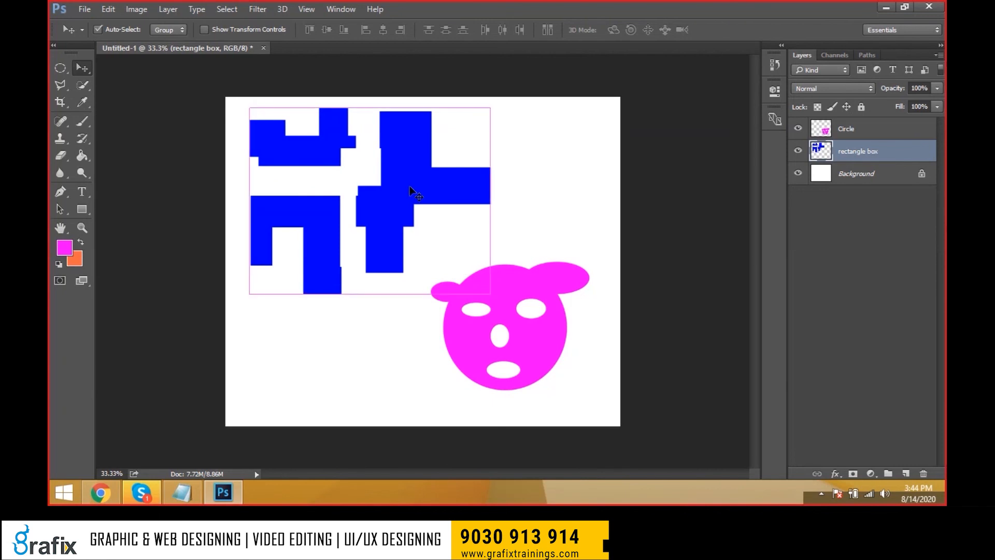
Step: Zoom the document out to 12.5% and back in again
key("ctrl+minus")
key("ctrl+minus")
key("ctrl+minus")
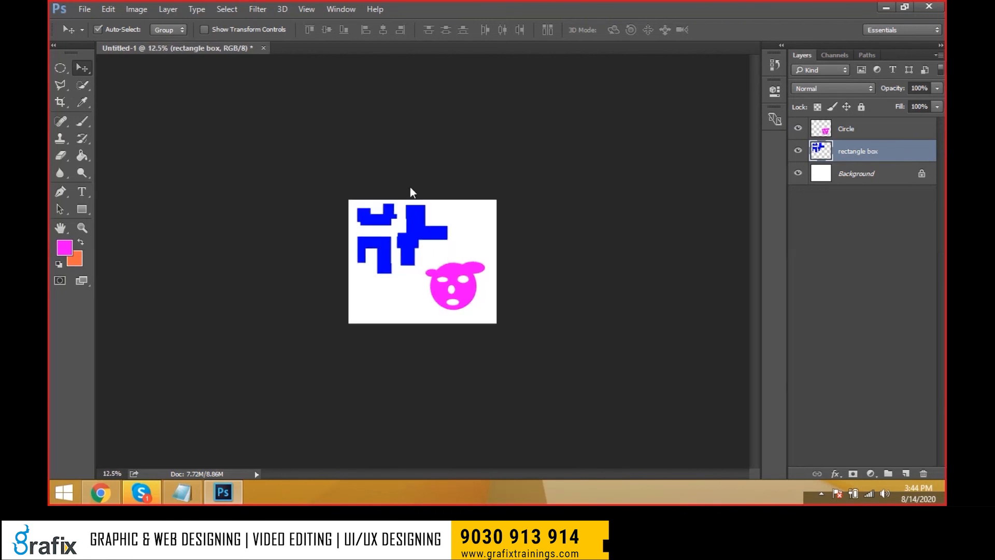
key("ctrl+plus")
key("ctrl+plus")
key("ctrl+plus")
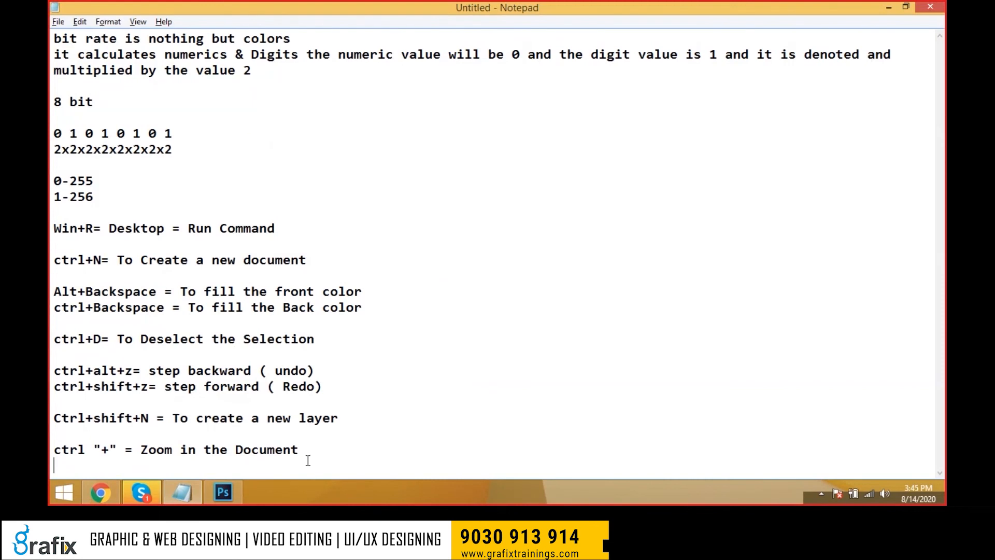
Step: In Notepad, repeat the zoom-in note on a new line and edit it to read ctrl "-" = Zoom out the Document
key("Return")
type("ctrl \"+\" = Zoom in the Document")
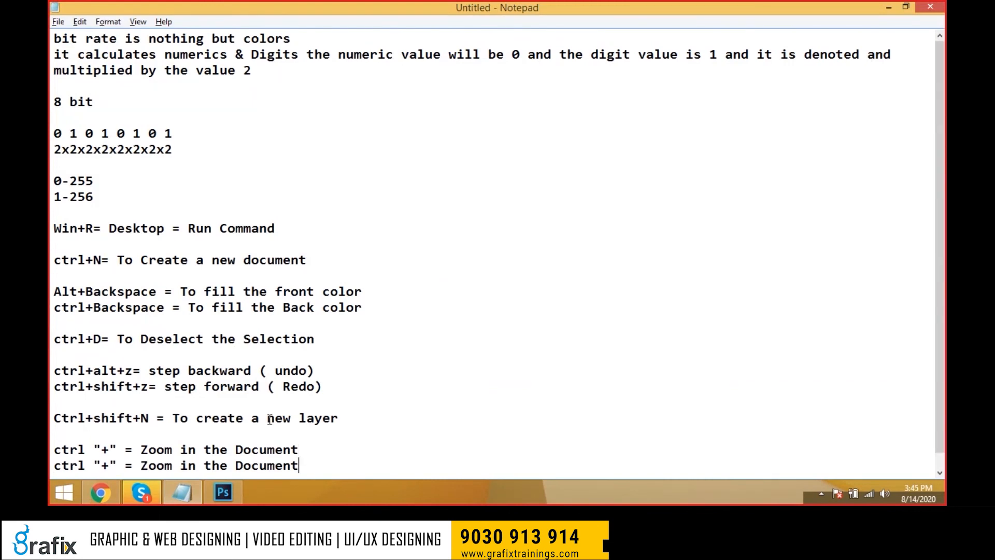
scroll(269, 419, "down", 1)
left_click_drag(115, 450, 109, 450)
type("_")
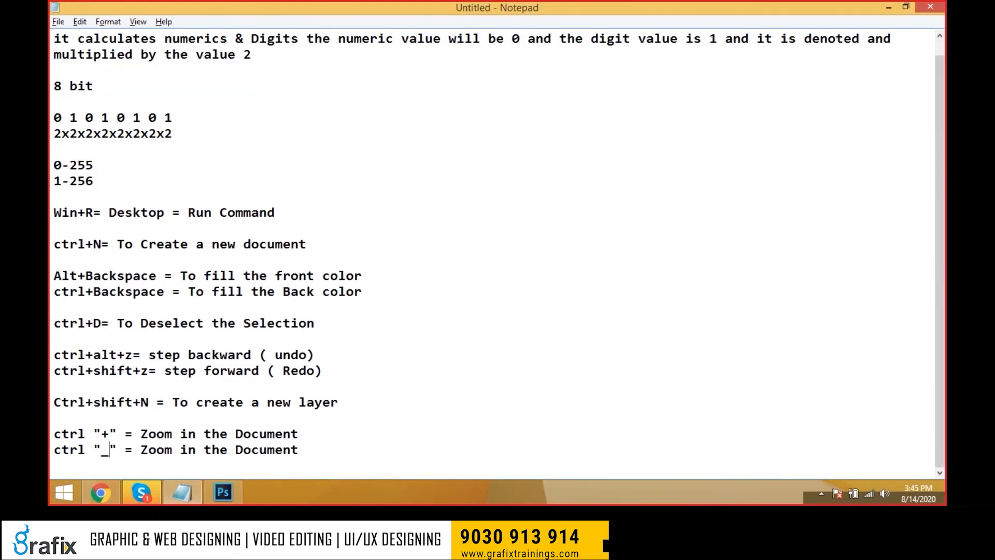
key("shift+Left")
type("-")
double_click(189, 450)
type("out")
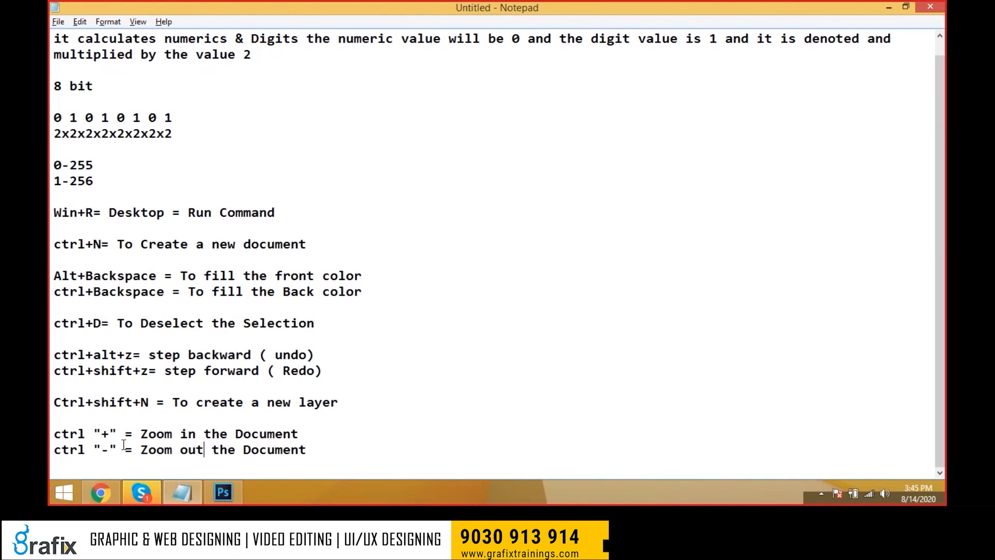
left_click_drag(154, 434, 253, 433)
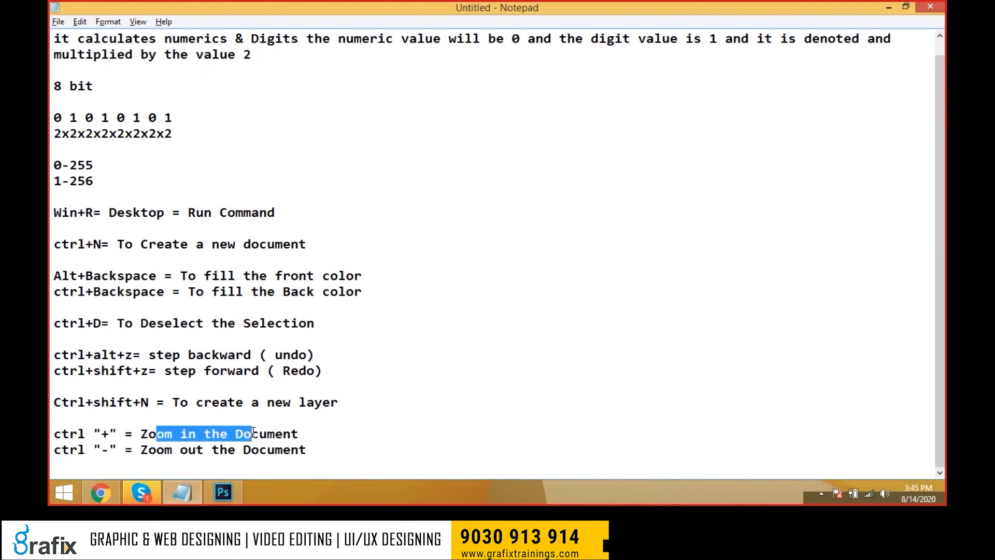
left_click(325, 435)
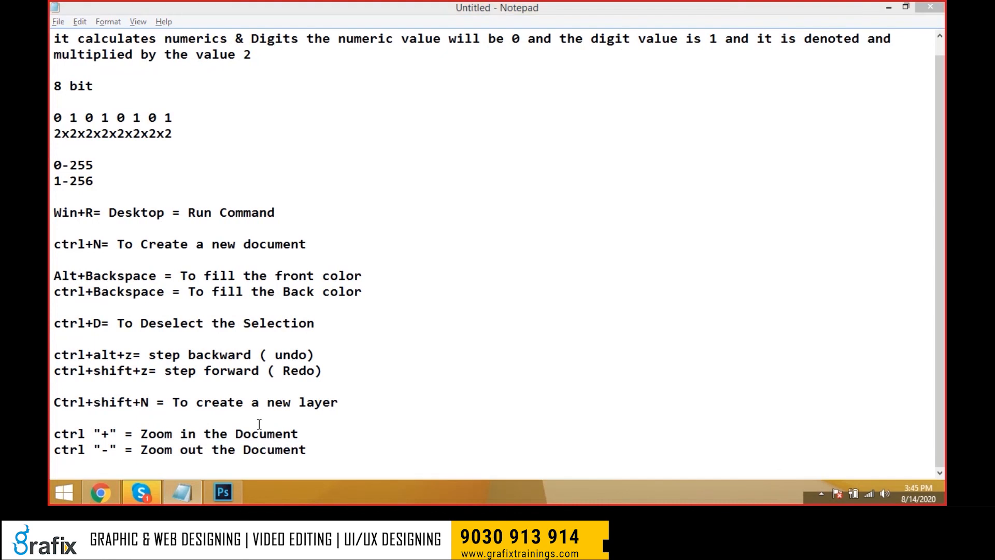
Step: Switch to Photoshop and zoom the document out, then back in to 25%
key("alt+Tab")
key("ctrl+minus")
key("ctrl+minus")
key("ctrl+minus")
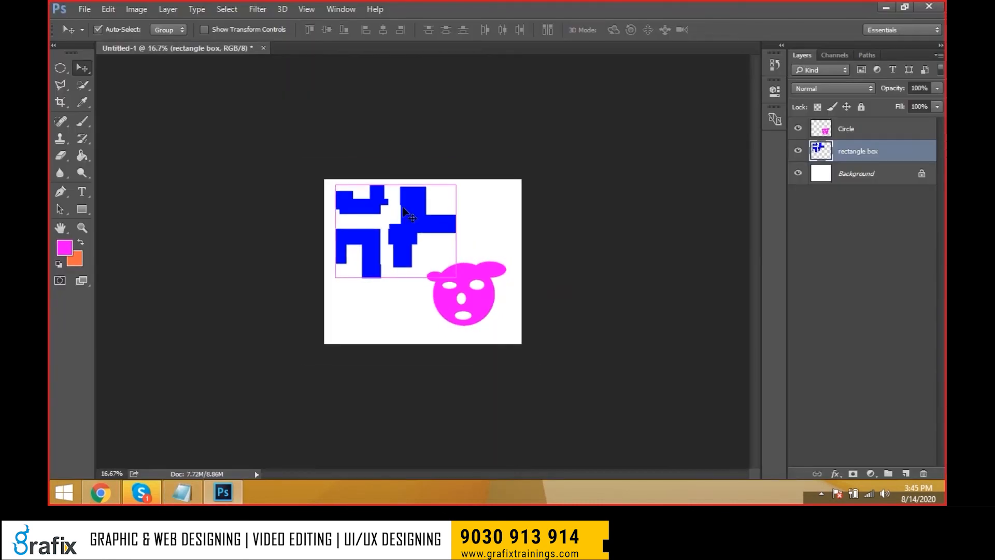
key("ctrl+plus")
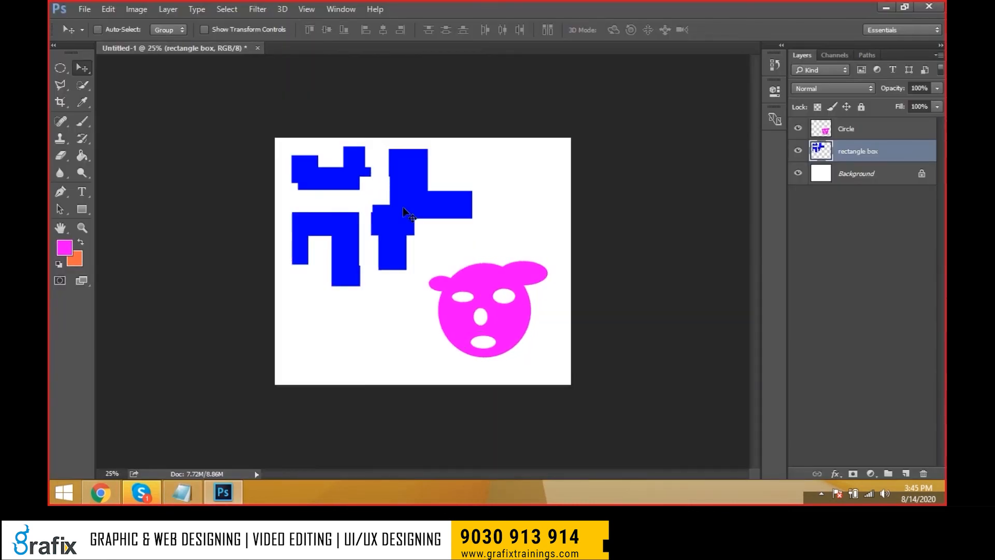
right_click(415, 202)
left_click(424, 210)
key("ctrl")
key("ctrl+t")
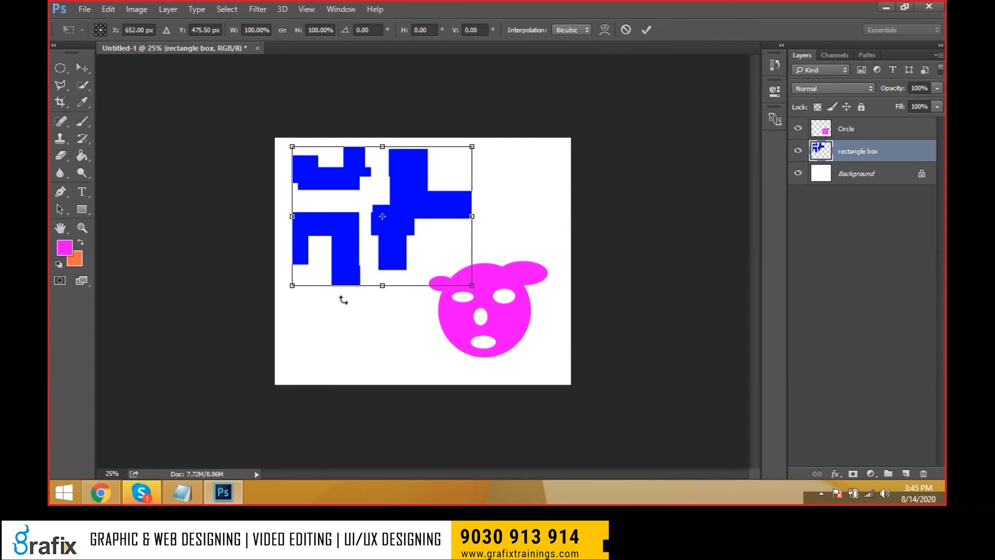
key("Return")
key("ctrl")
key("ctrl")
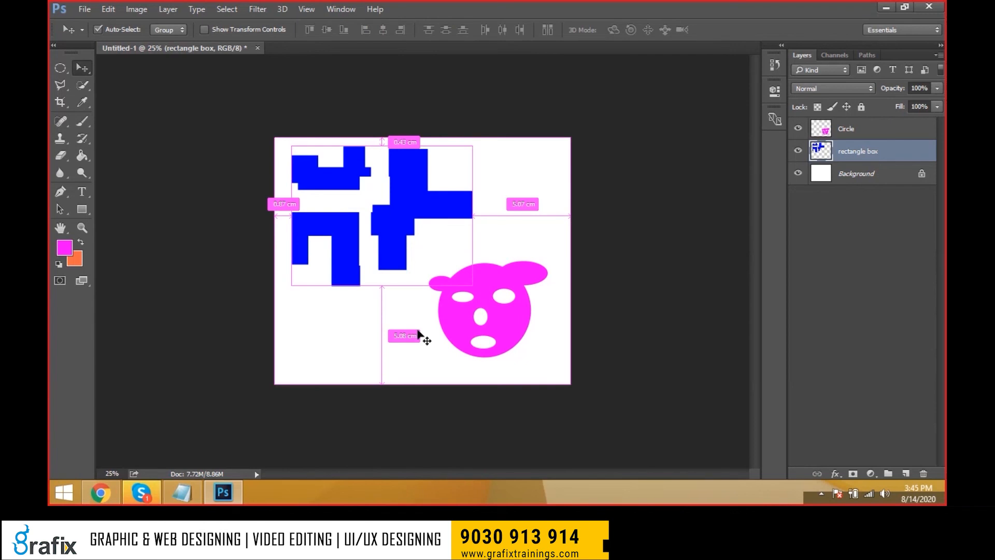
Step: Try stretching the blue shapes with Free Transform to about 288% width and 134% height, and undo the stretch
key("ctrl+t")
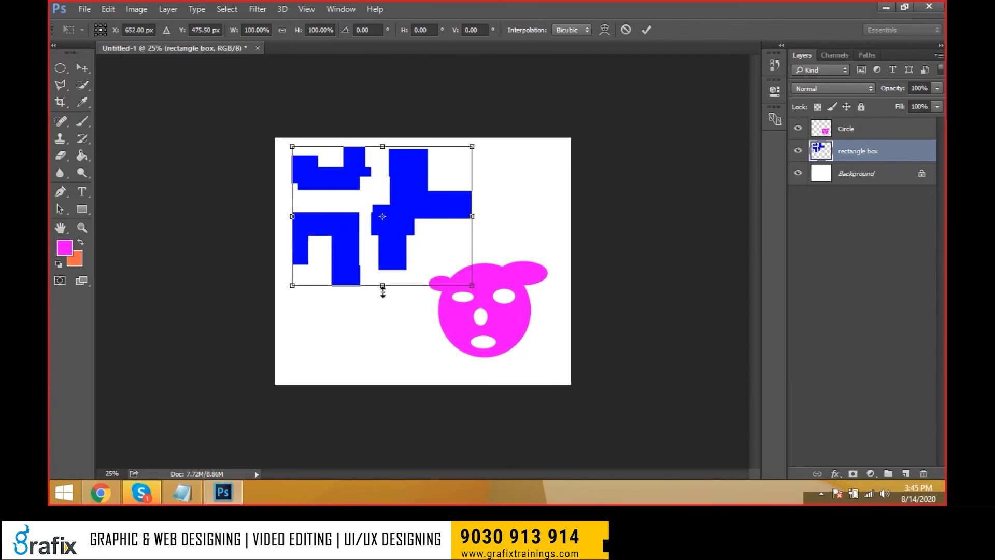
left_click_drag(472, 285, 811, 336)
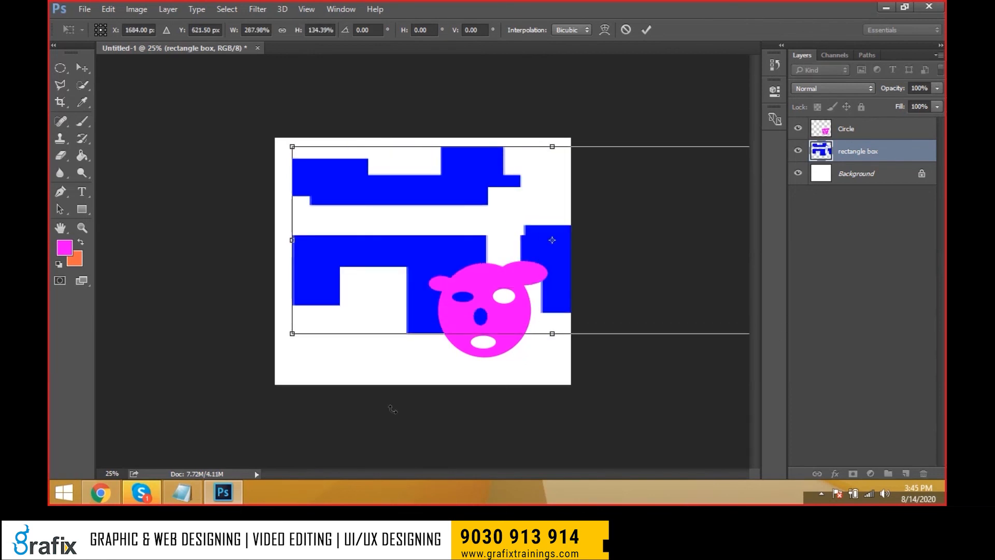
key("Return")
key("ctrl+z")
Step: Try squeezing the "rectangle box" layer with Free Transform to about 27% width and 144% height, and cancel it
right_click(421, 208)
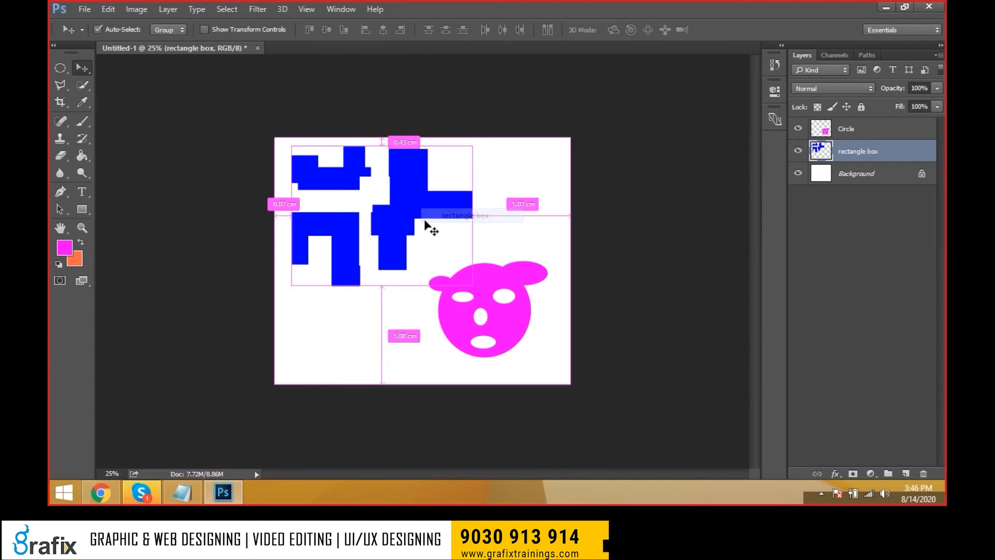
left_click(441, 215)
key("ctrl+t")
left_click_drag(472, 285, 340, 346)
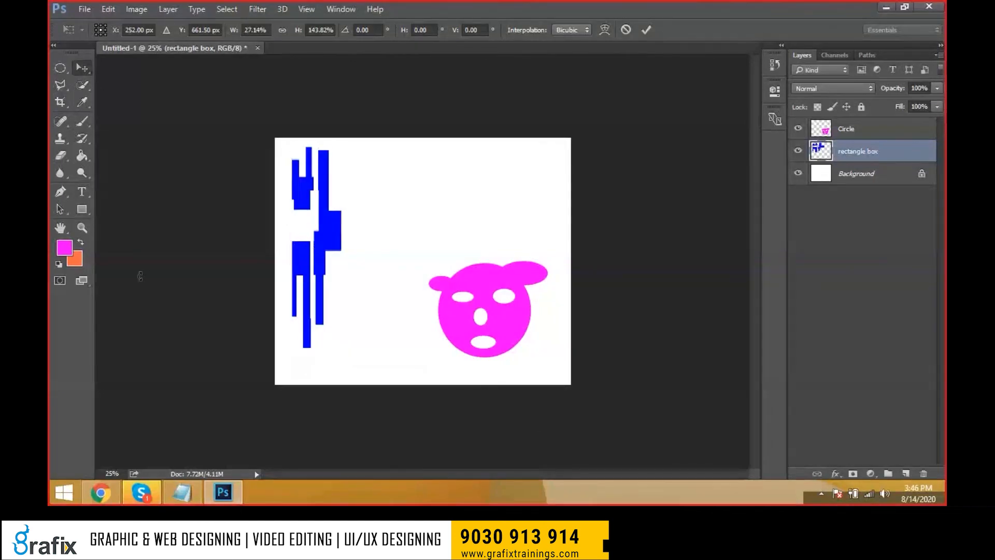
key("Escape")
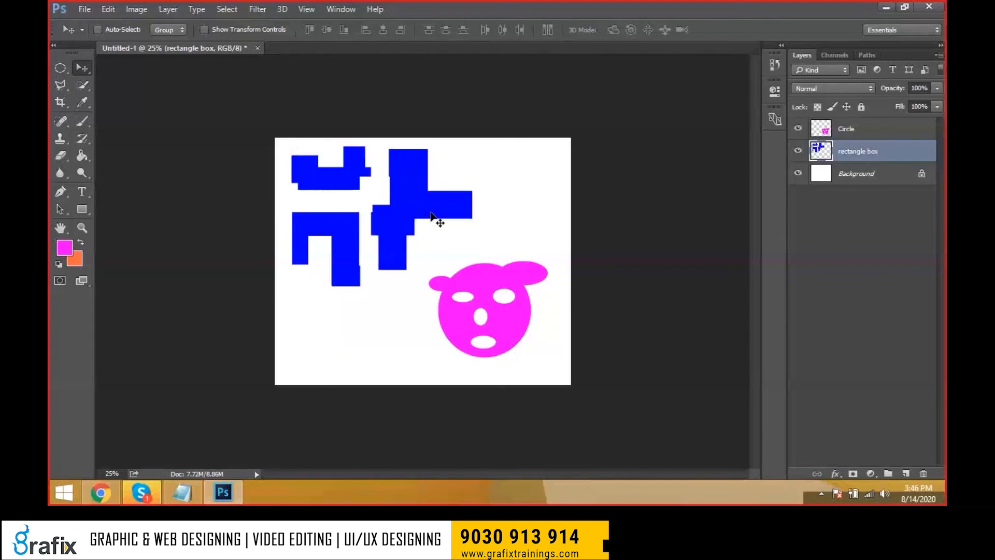
Step: Scale the "rectangle box" layer's blue shapes down proportionally to about two-thirds of their size with Free Transform
right_click(409, 202)
left_click(431, 214)
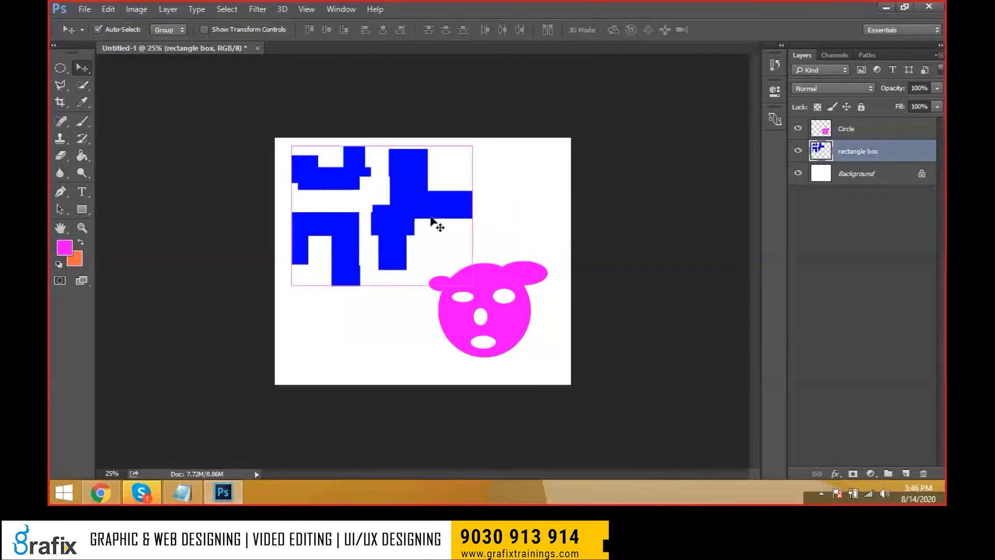
right_click(422, 196)
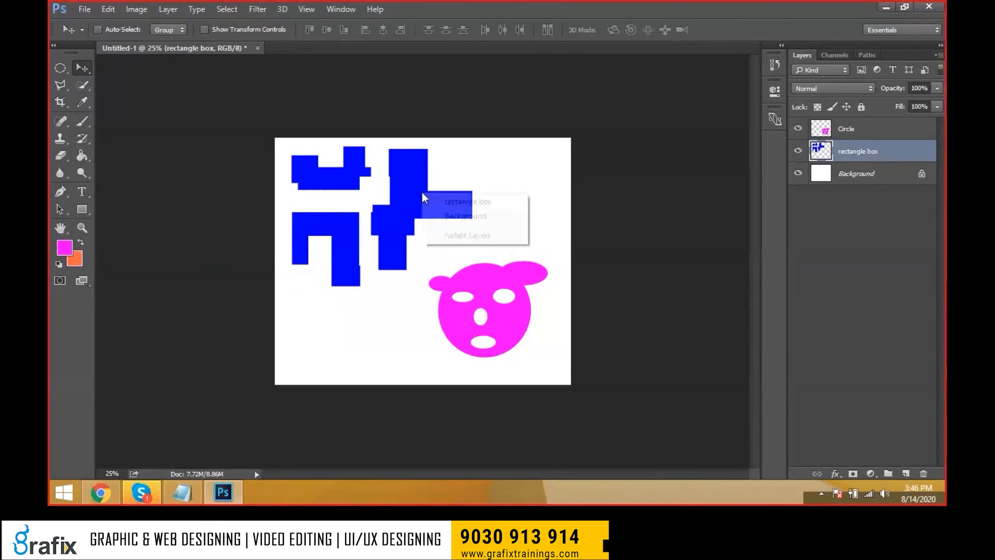
key("ctrl")
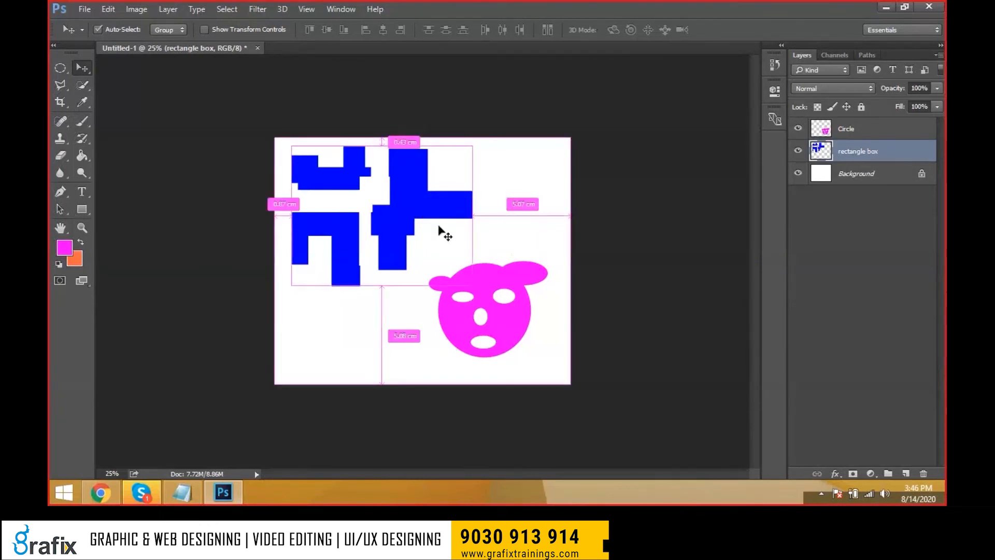
key("ctrl+t")
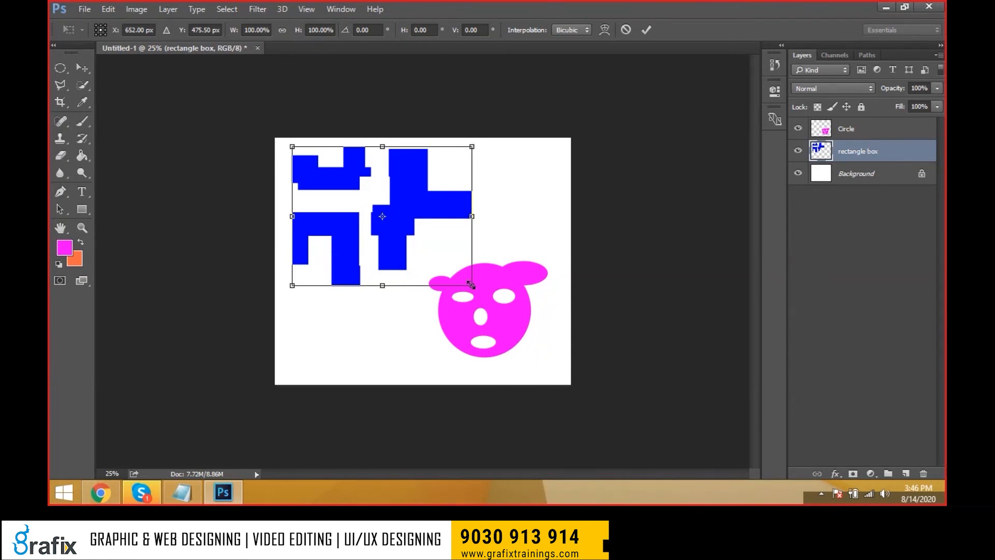
left_click_drag(471, 285, 394, 207)
key("Return")
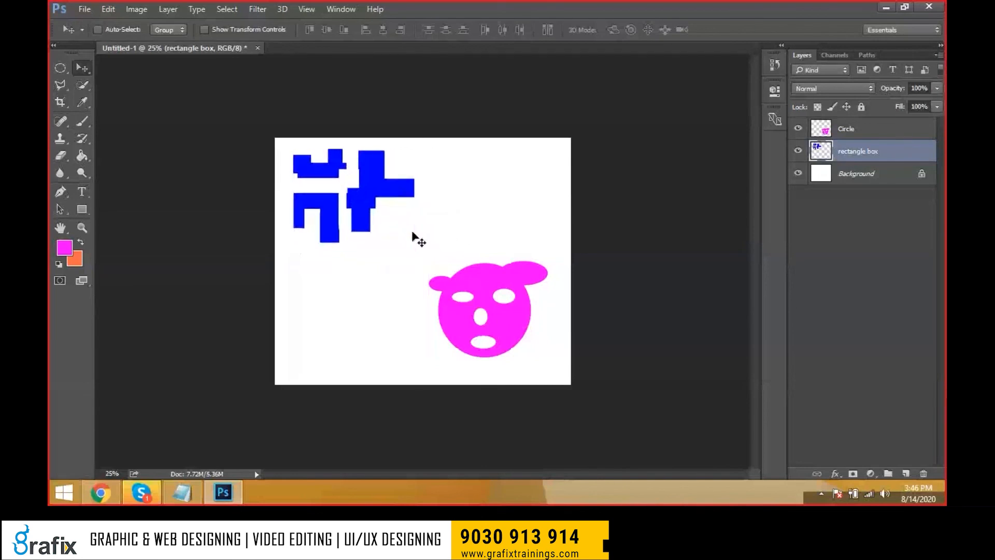
Step: Select the "Circle" layer and move the magenta face up beside the blue shapes
right_click(482, 283)
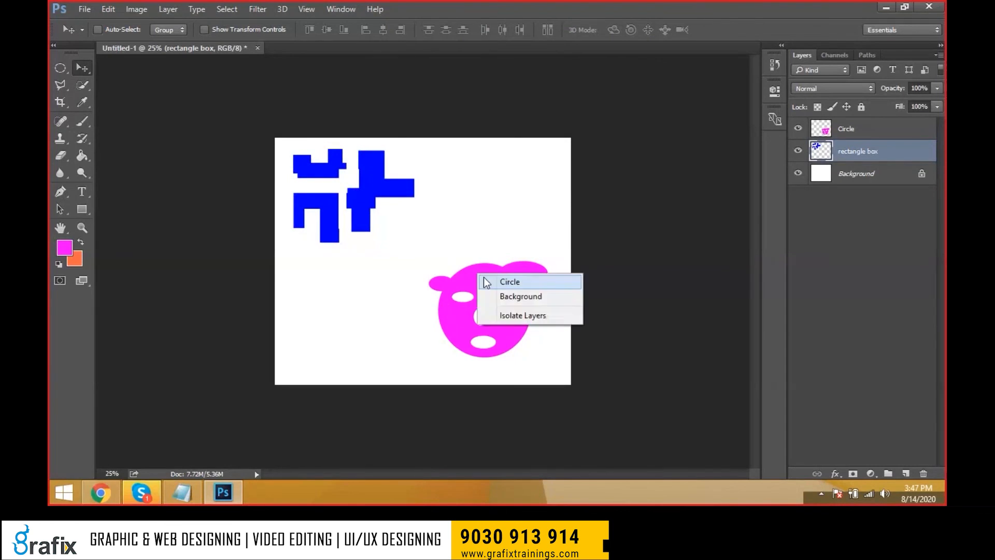
left_click(510, 282)
left_click_drag(486, 288, 482, 169)
Step: Try distorting the magenta face with Free Transform to about 90% width and 127% height, and cancel it
key("ctrl+t")
mouse_move(542, 229)
left_mouse_down()
mouse_move(582, 223)
mouse_move(533, 218)
mouse_move(618, 221)
mouse_move(529, 228)
left_mouse_up()
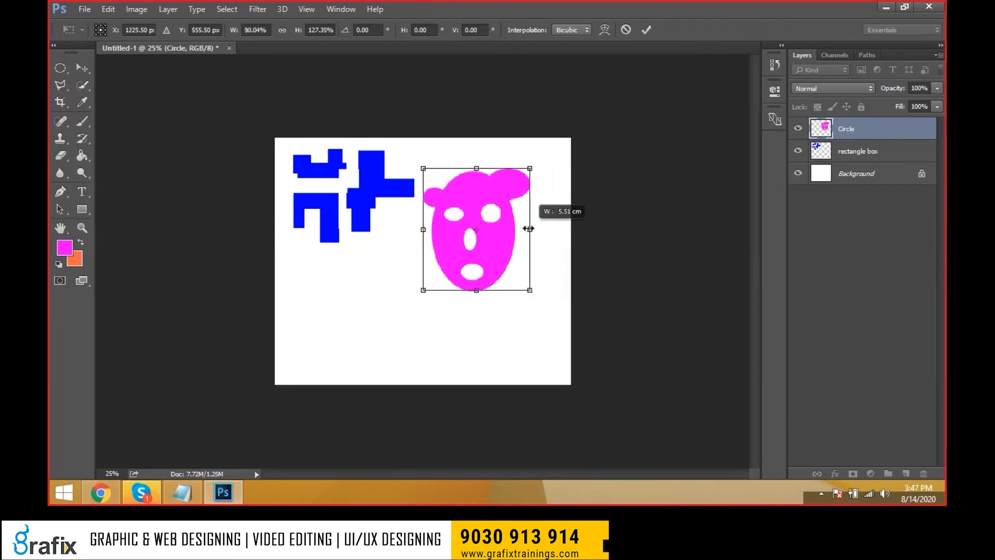
key("Escape")
Step: Enlarge the magenta face to about 104% around its center with Free Transform and move it toward the canvas's upper-right corner
key("ctrl+t")
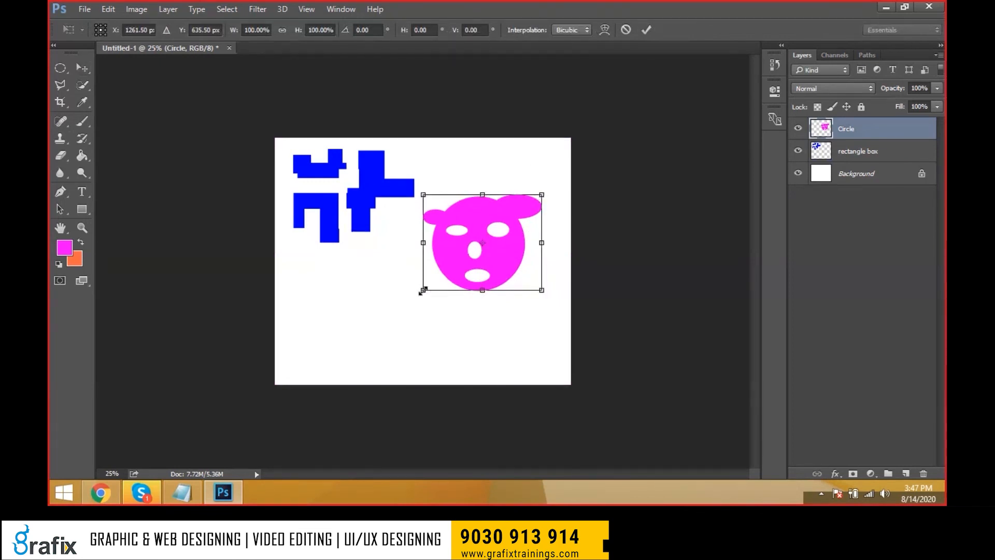
mouse_move(539, 287)
left_mouse_down()
mouse_move(513, 271)
mouse_move(547, 297)
mouse_move(513, 255)
mouse_move(533, 326)
mouse_move(506, 256)
mouse_move(549, 342)
mouse_move(509, 264)
mouse_move(544, 292)
left_mouse_up()
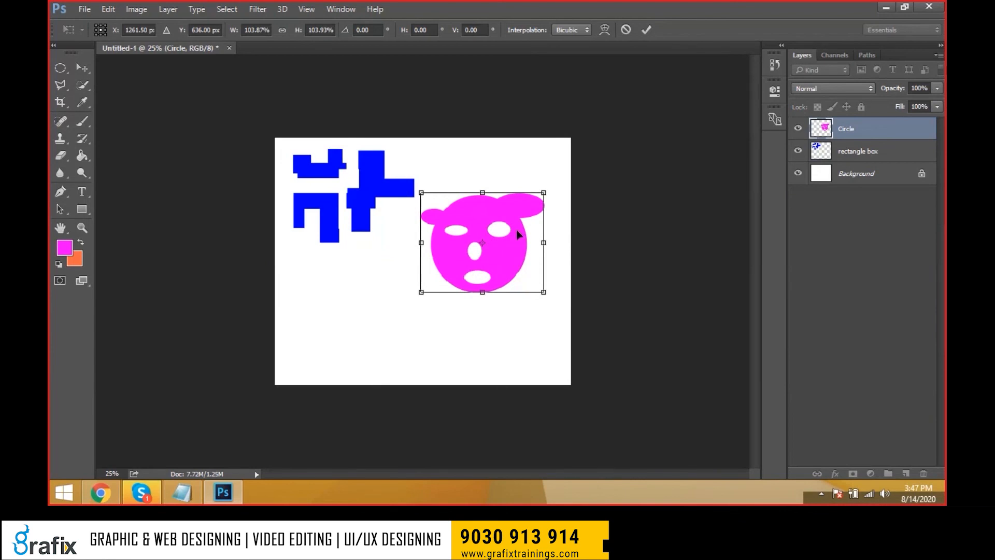
key("Return")
left_click_drag(521, 238, 534, 206)
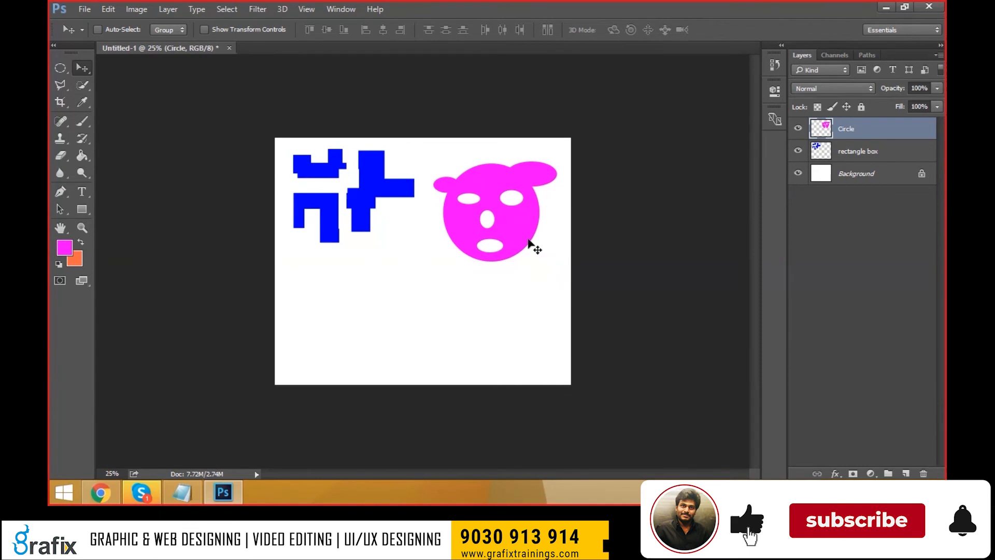